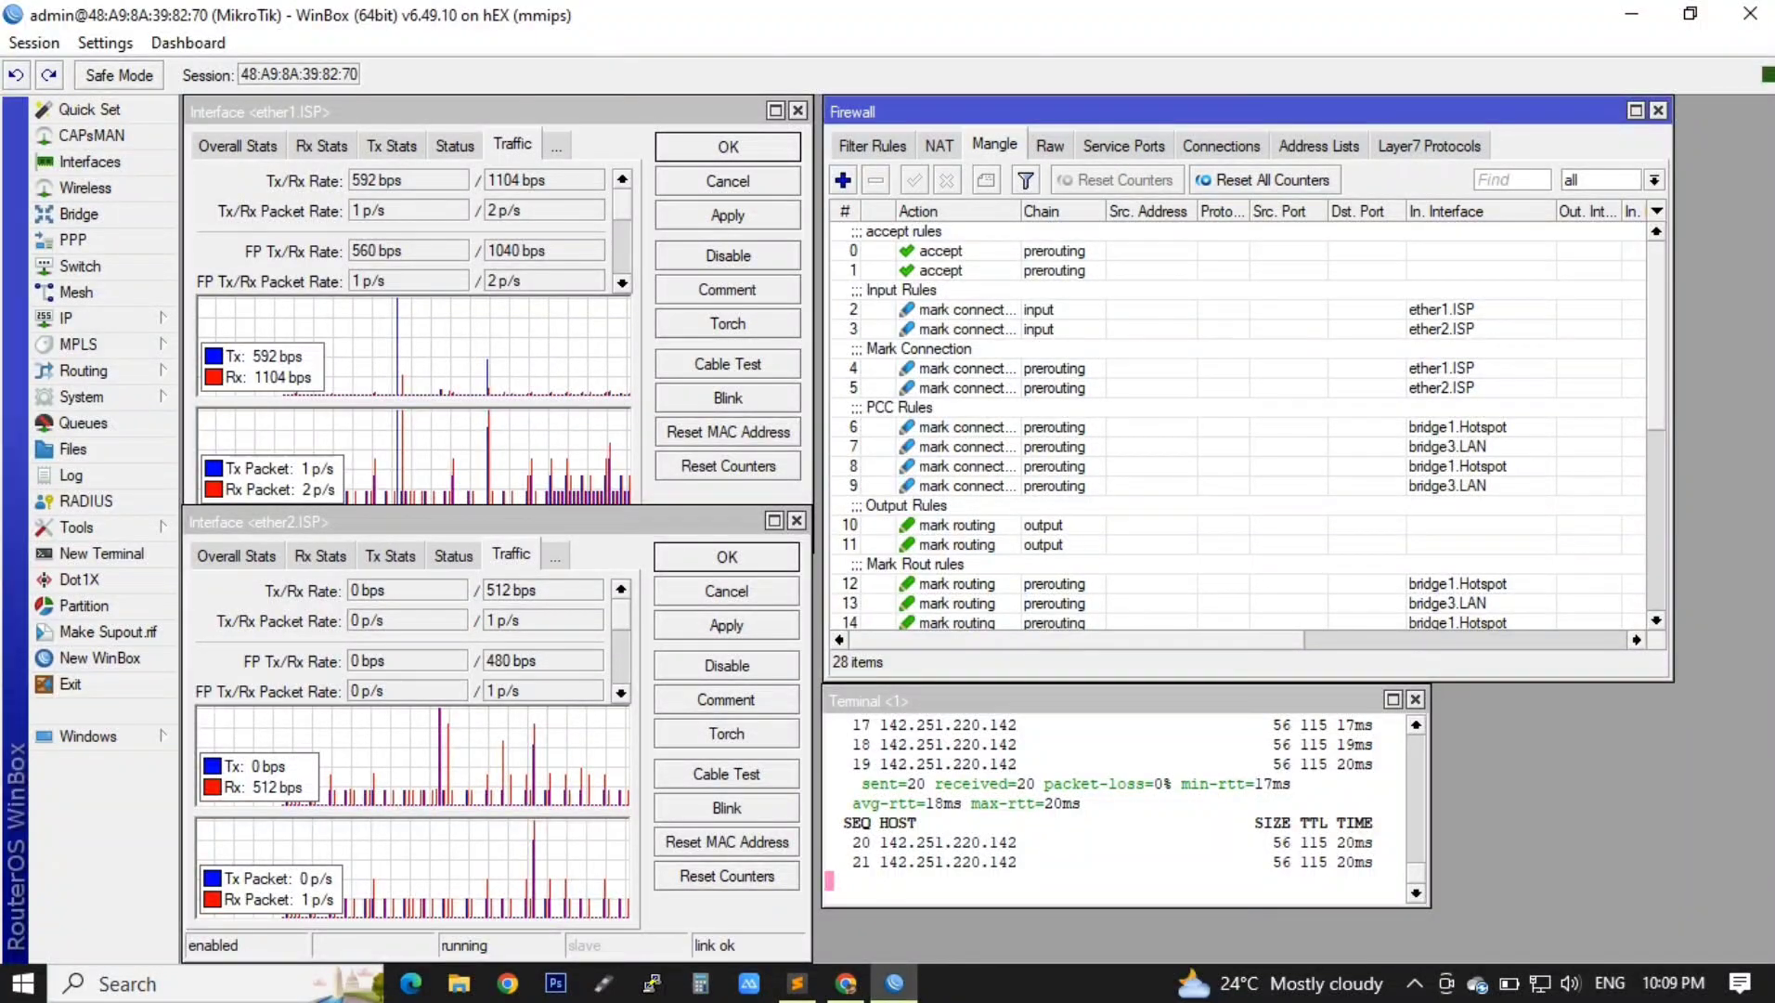
{"action": "left_click", "coordinate": [1415, 984]}
{"action": "left_click", "coordinate": [1415, 983]}
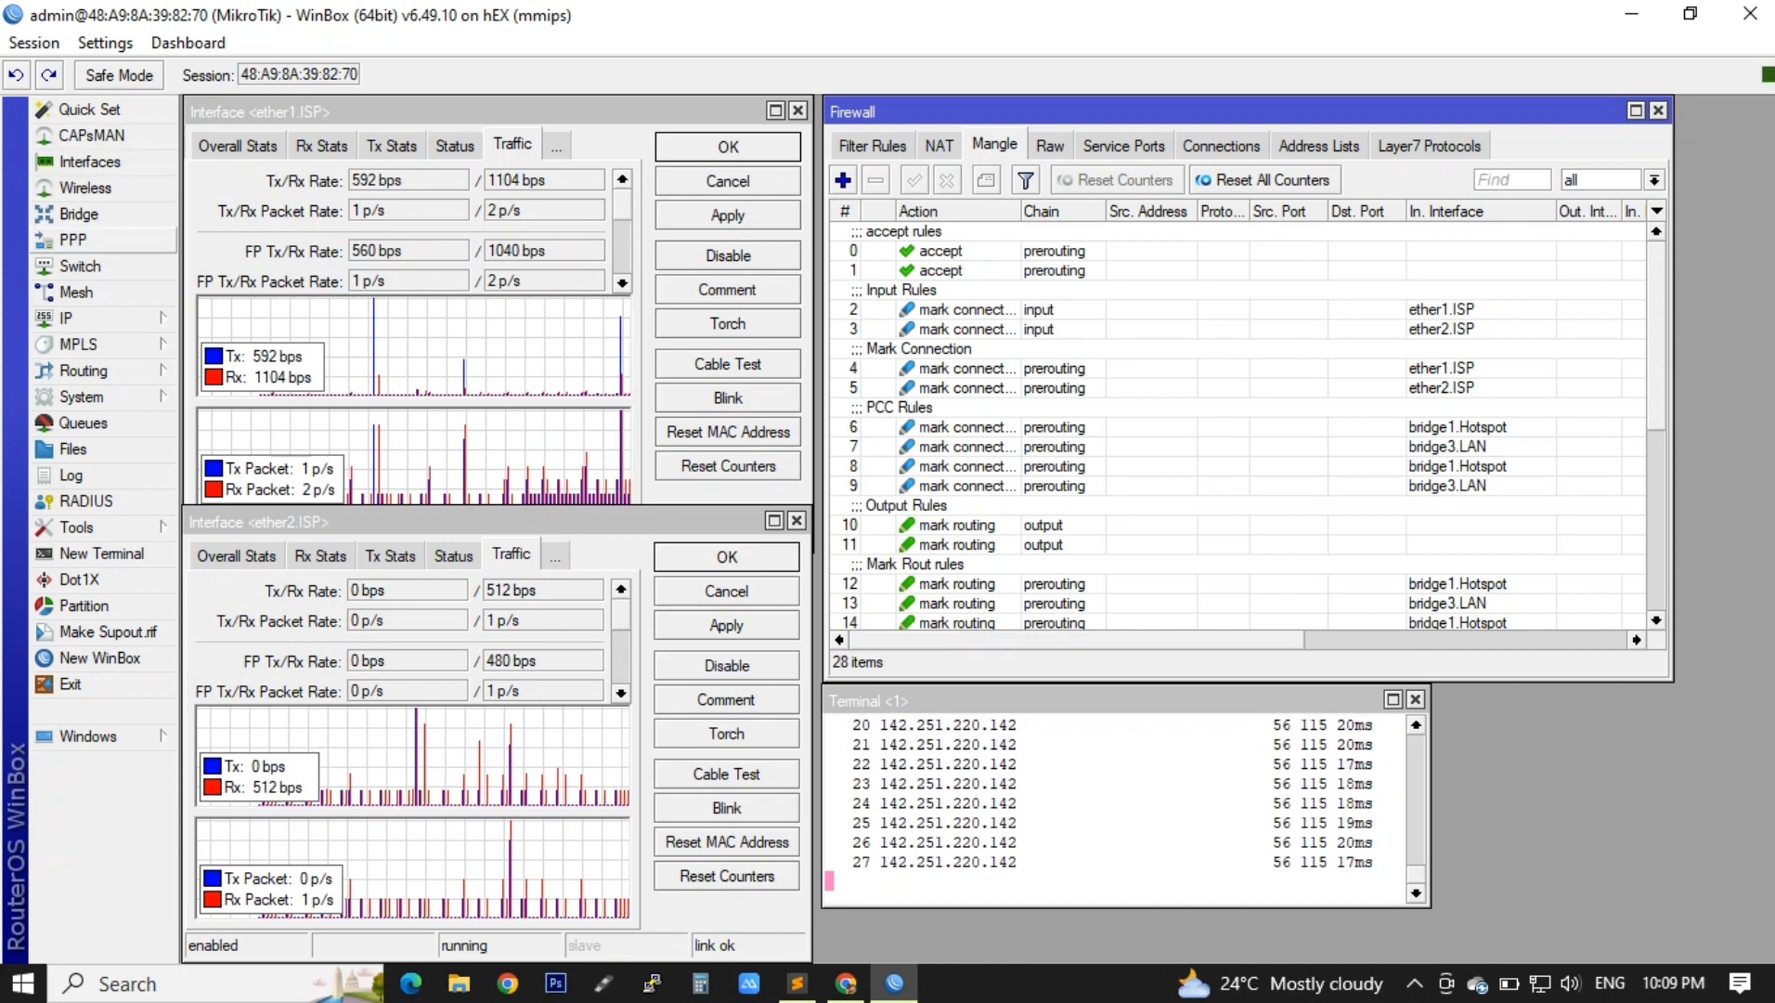
Step: Open the IP firewall configuration with its mangle rules
{"action": "left_click", "coordinate": [102, 318]}
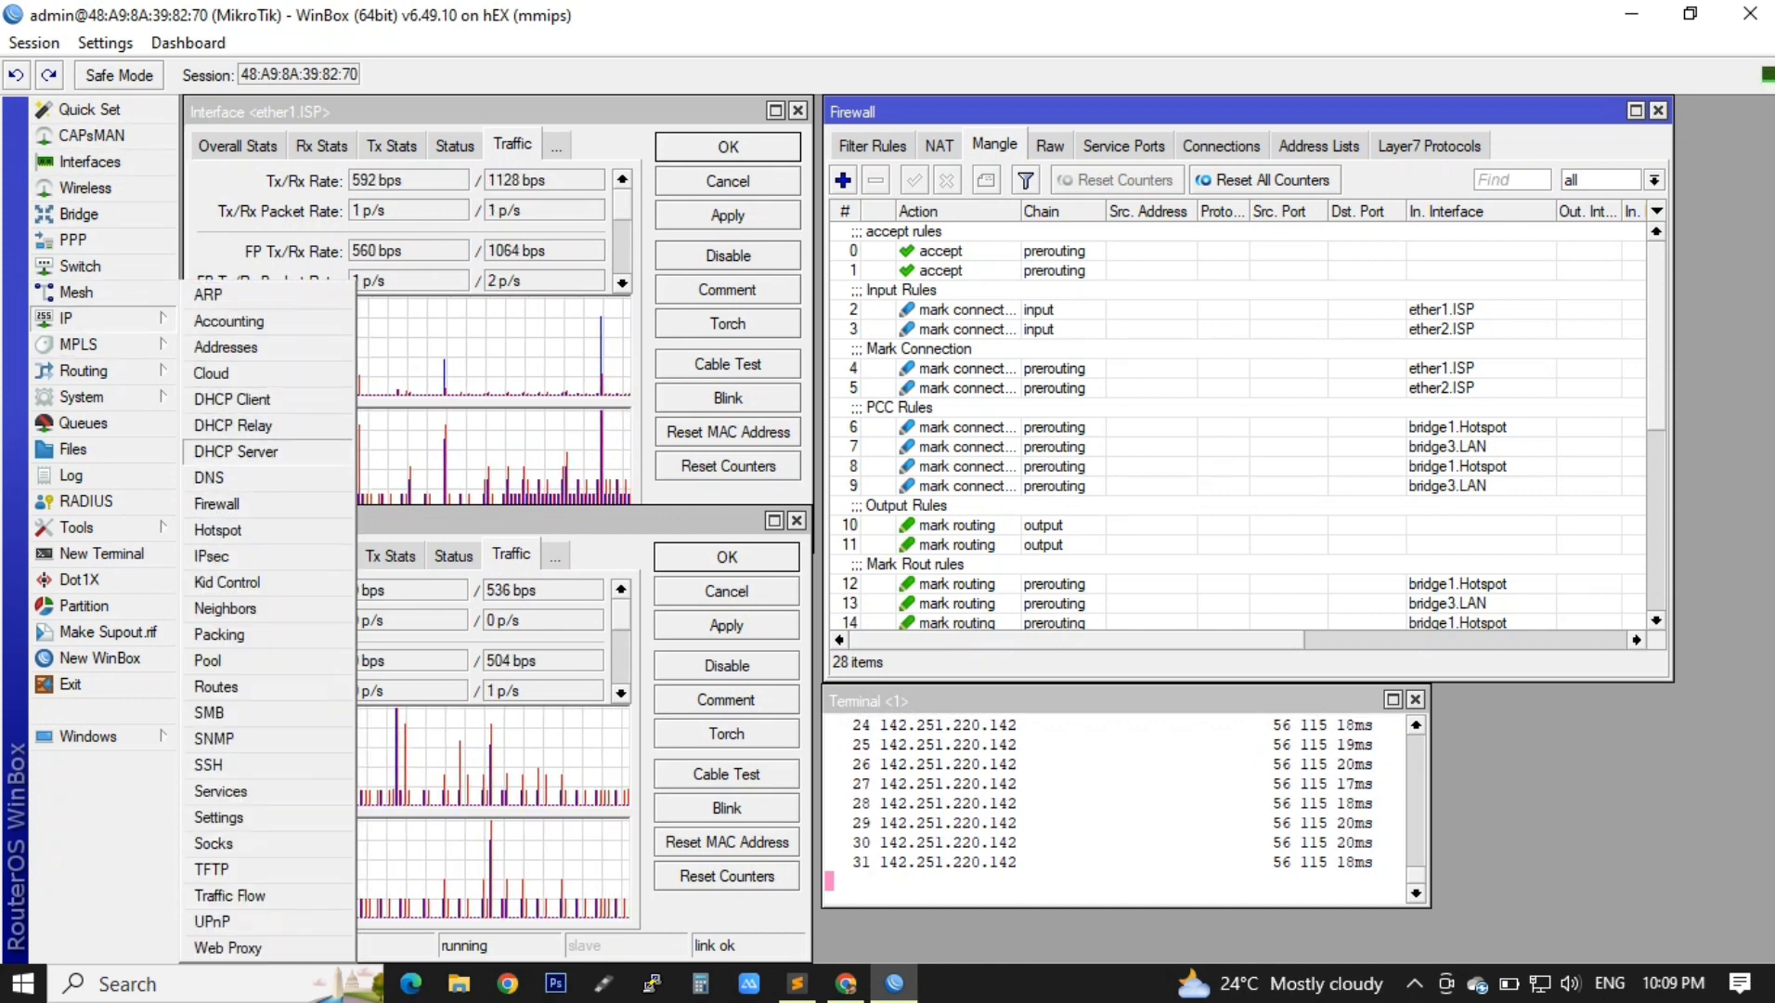
{"action": "mouse_move", "coordinate": [102, 318]}
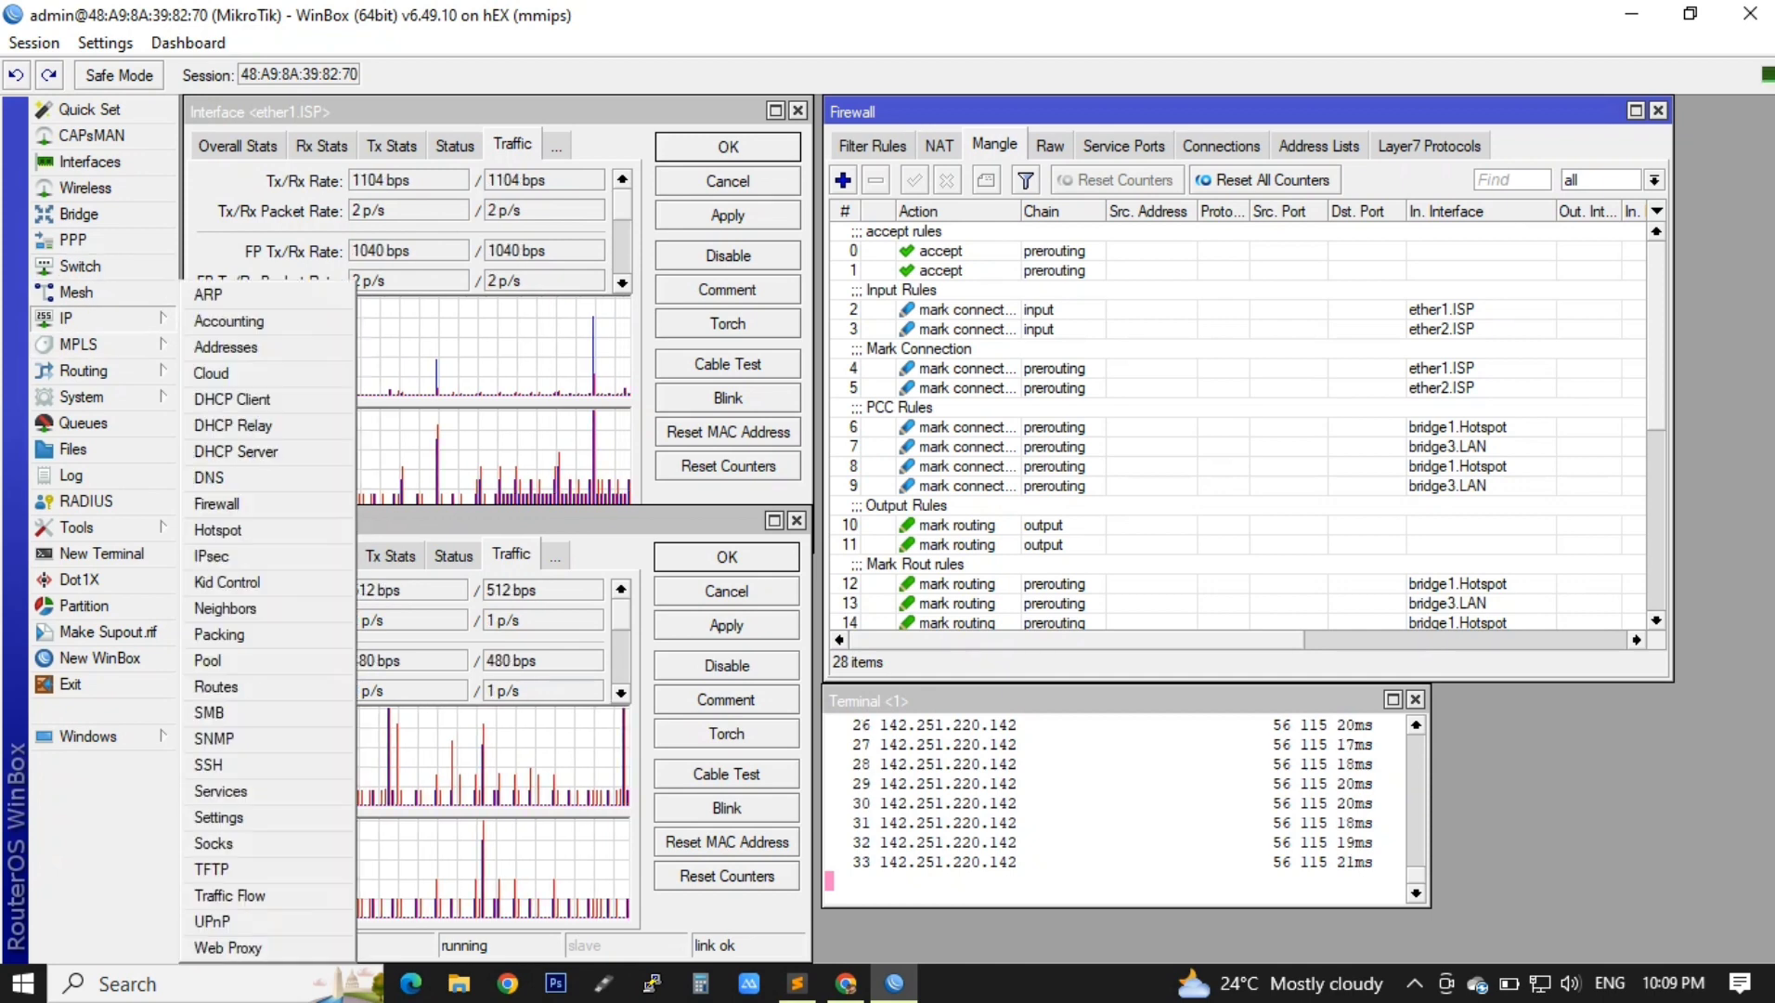
{"action": "left_click", "coordinate": [217, 504]}
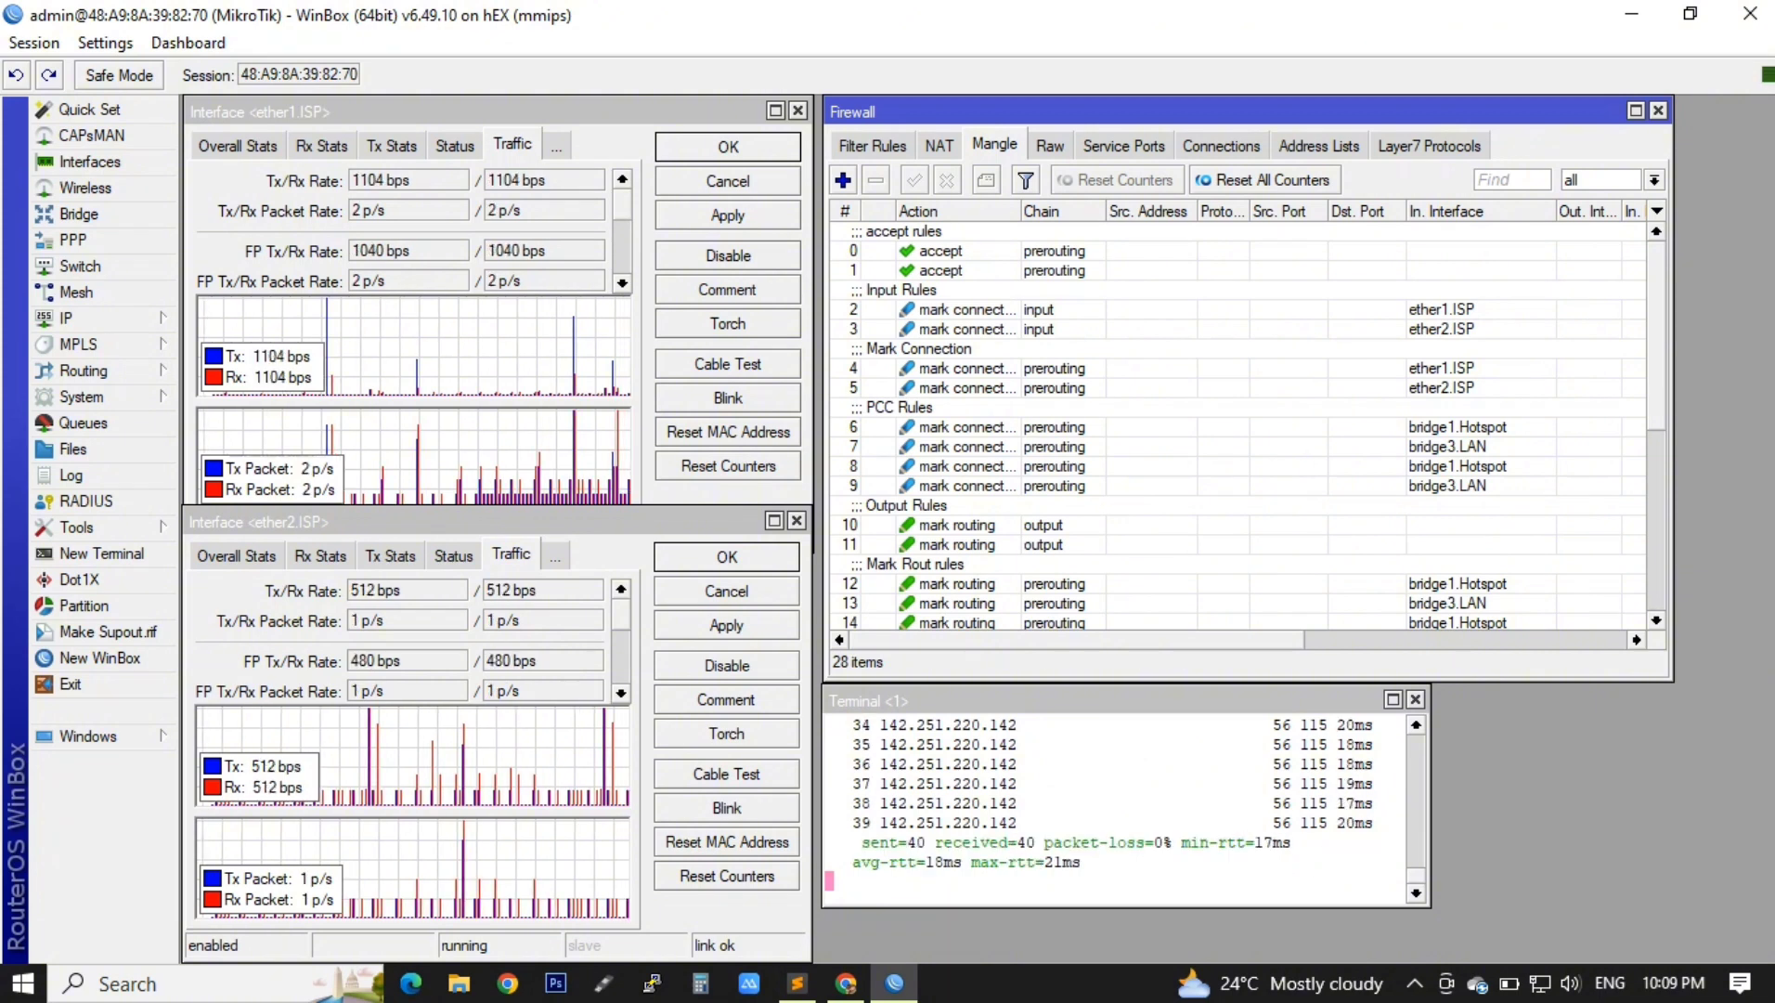
Step: Duplicate the PCC mangle rule for bridge3.LAN with connection mark ISP1, setting the copy's in-interface to bridge2.PPPoe
{"action": "left_click", "coordinate": [1148, 388]}
{"action": "left_click", "coordinate": [1148, 466]}
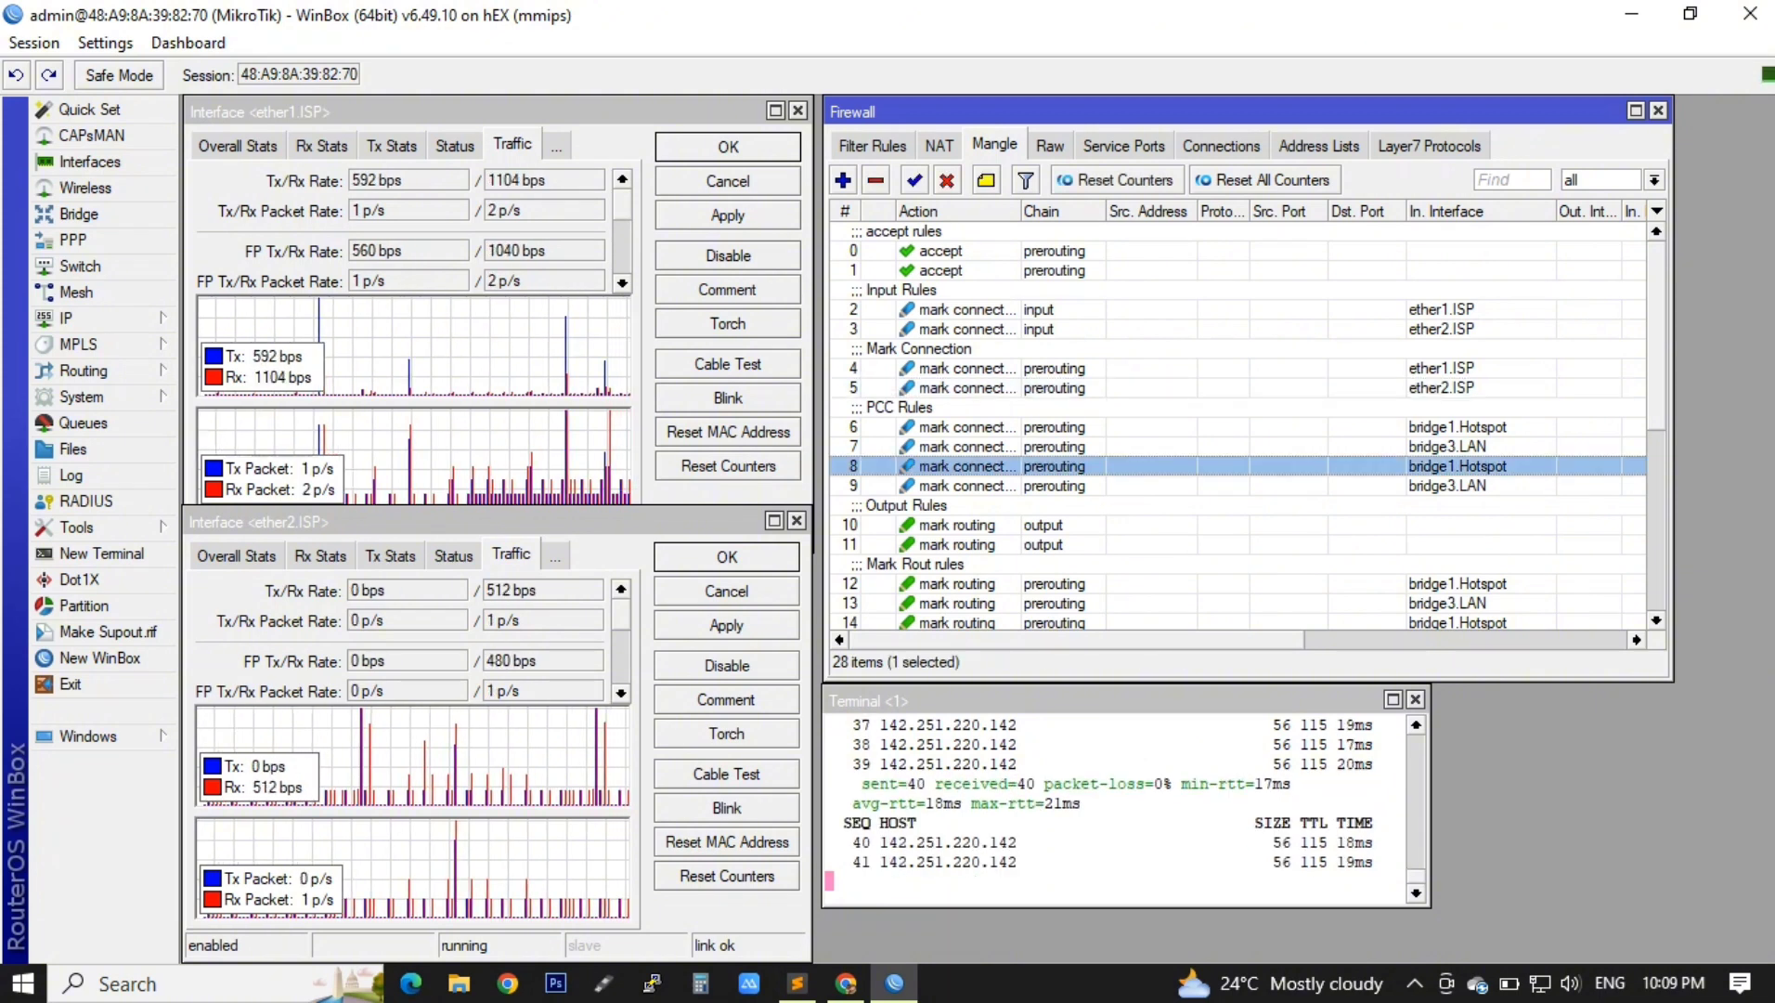
{"action": "left_click", "coordinate": [1147, 446]}
{"action": "double_click", "coordinate": [1148, 447]}
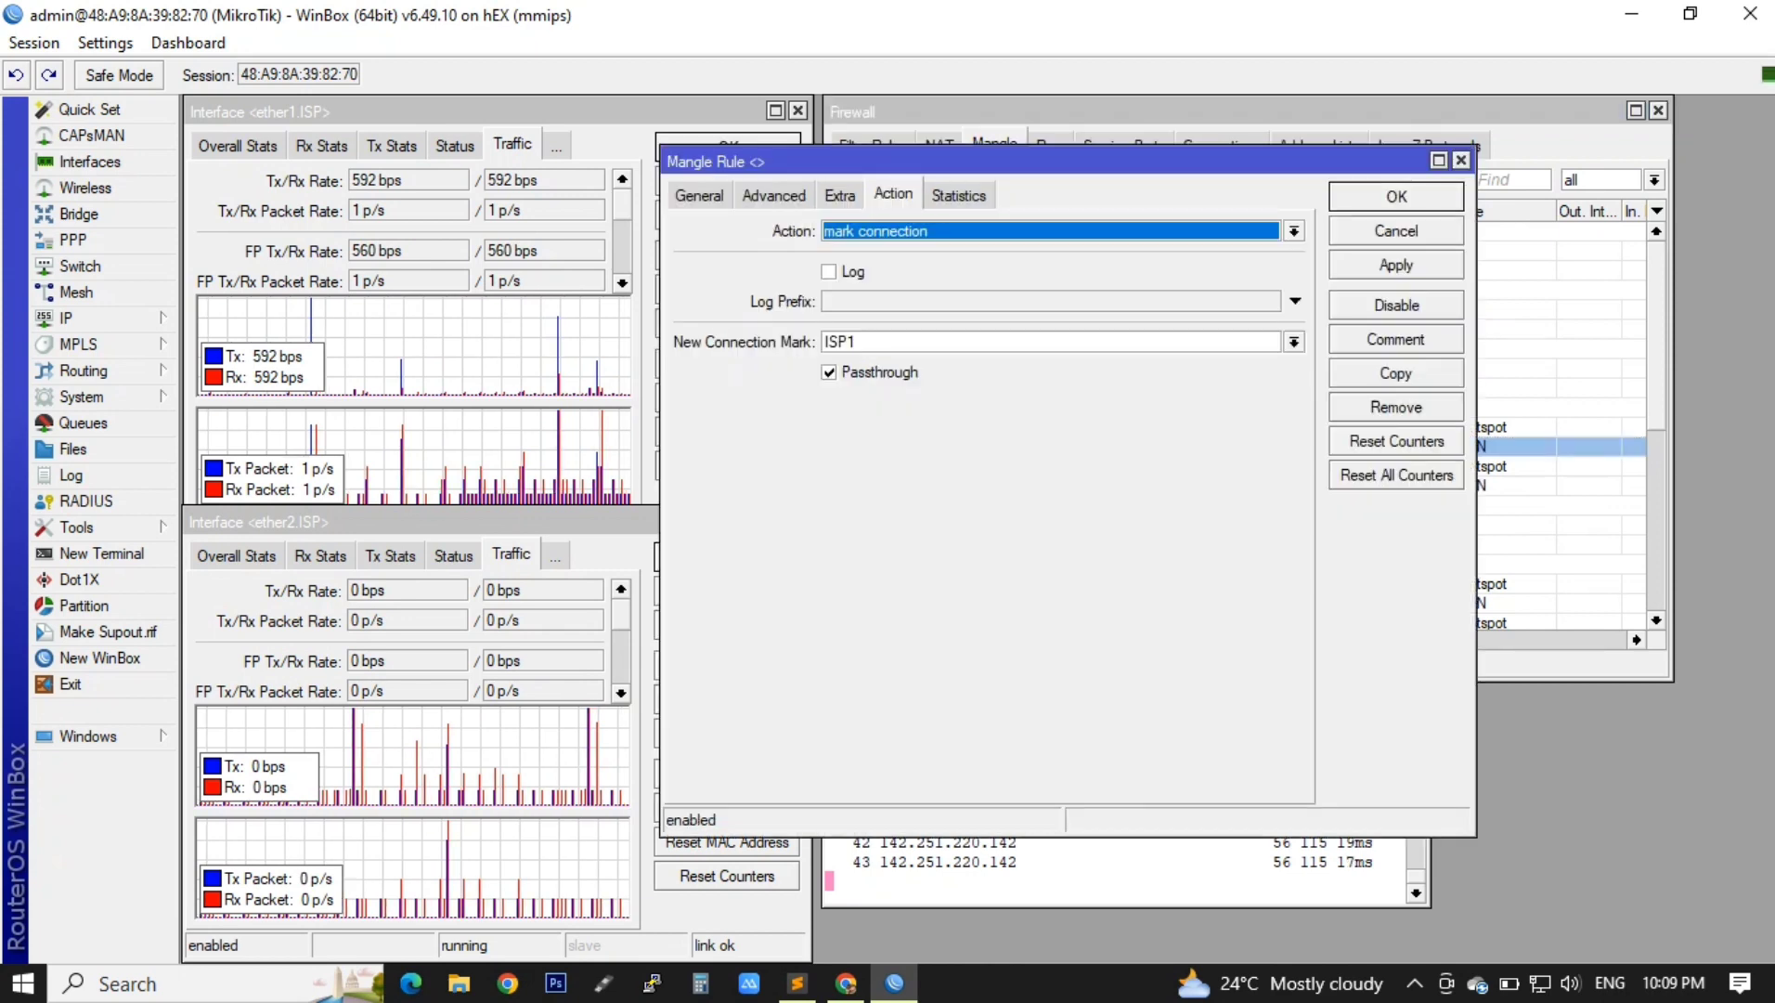
{"action": "left_click", "coordinate": [1395, 373]}
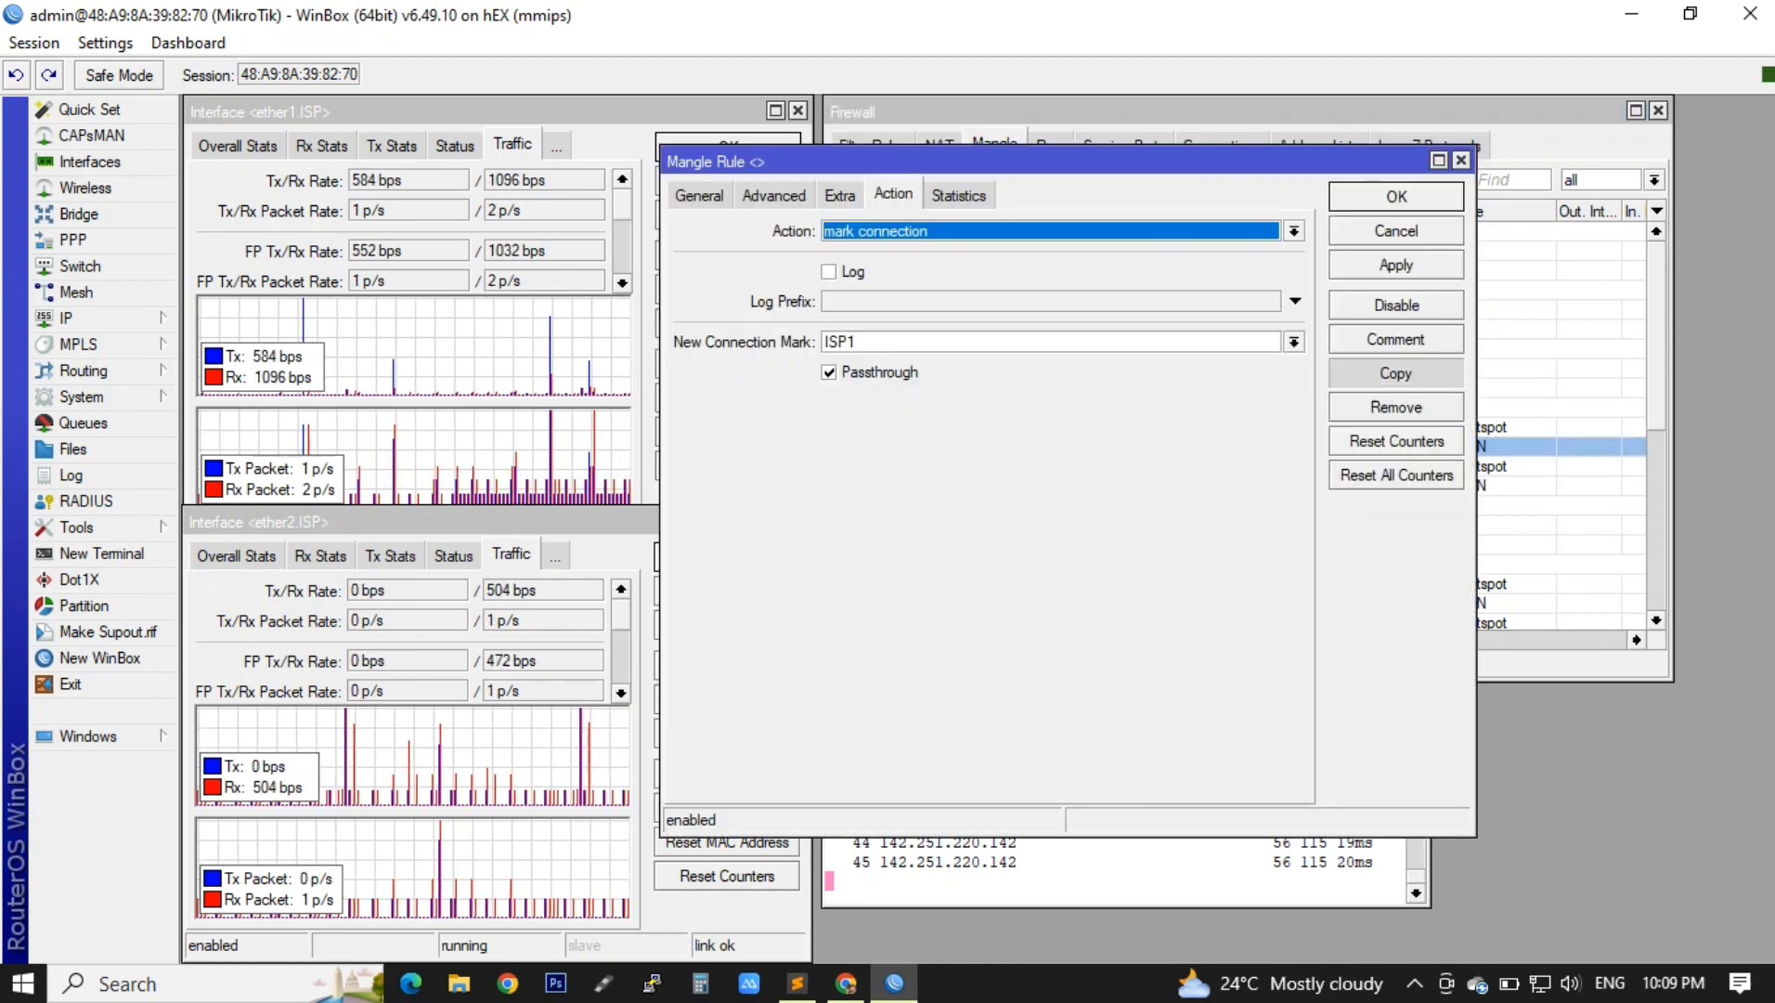
{"action": "left_click", "coordinate": [729, 226]}
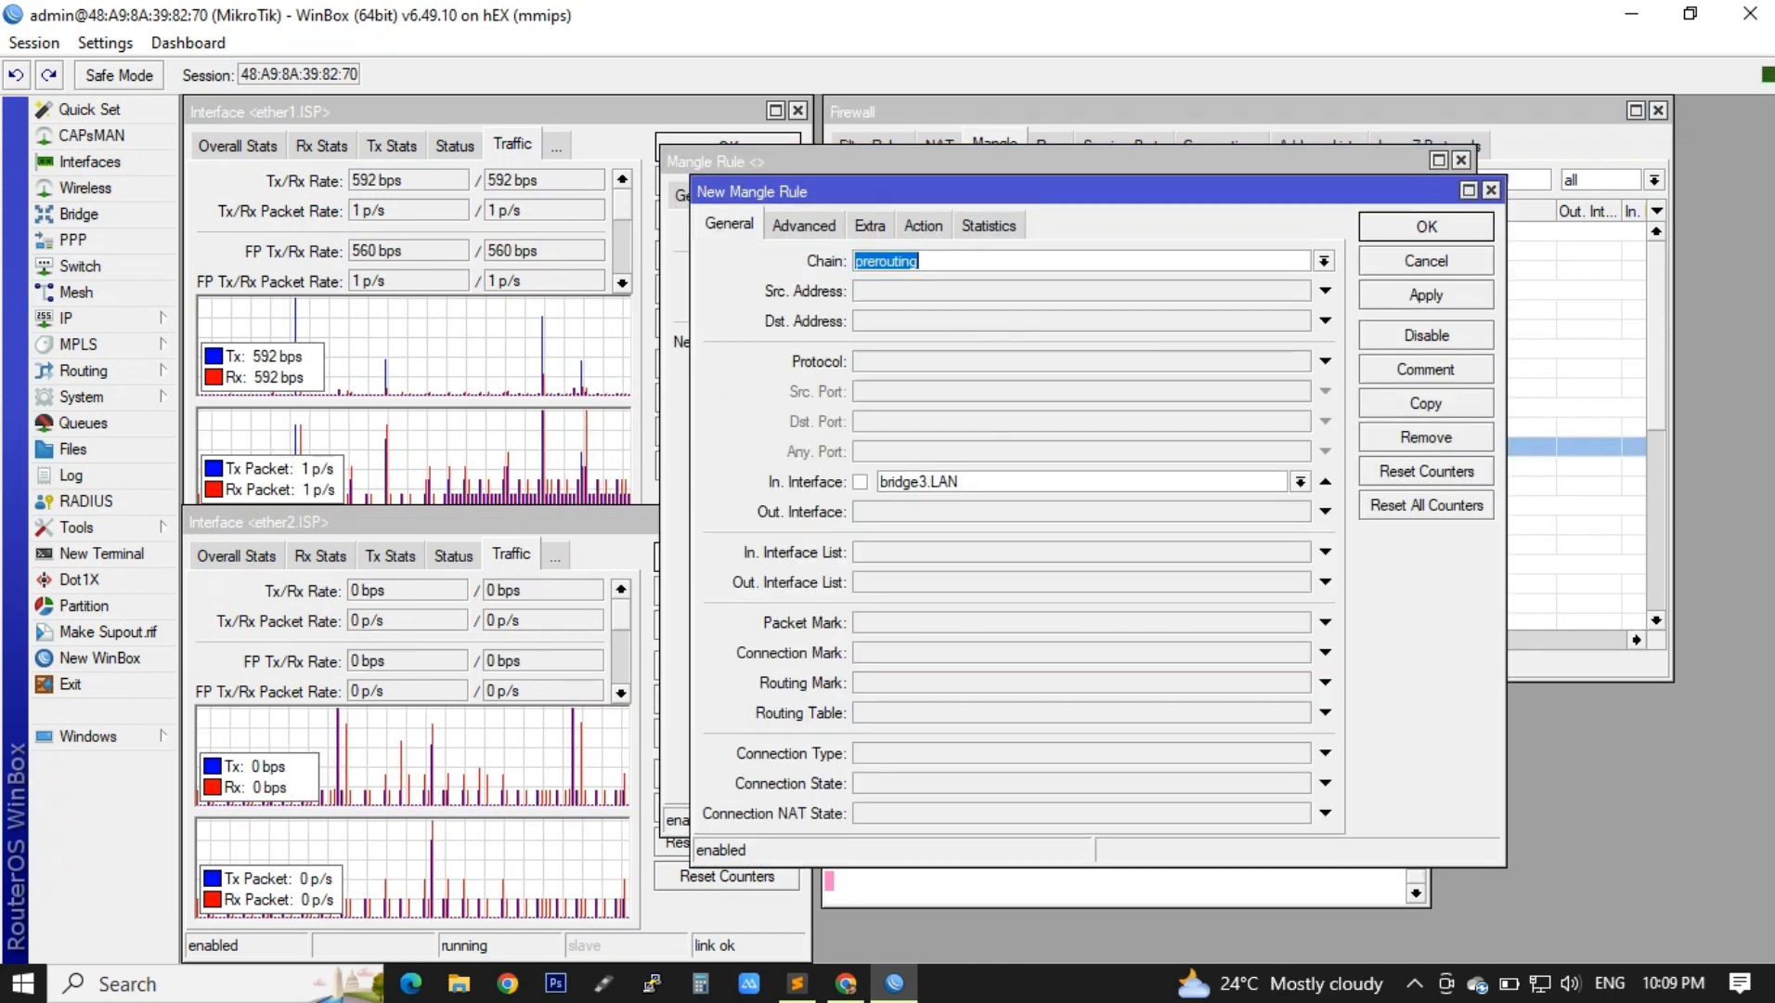
{"action": "left_click", "coordinate": [1301, 482]}
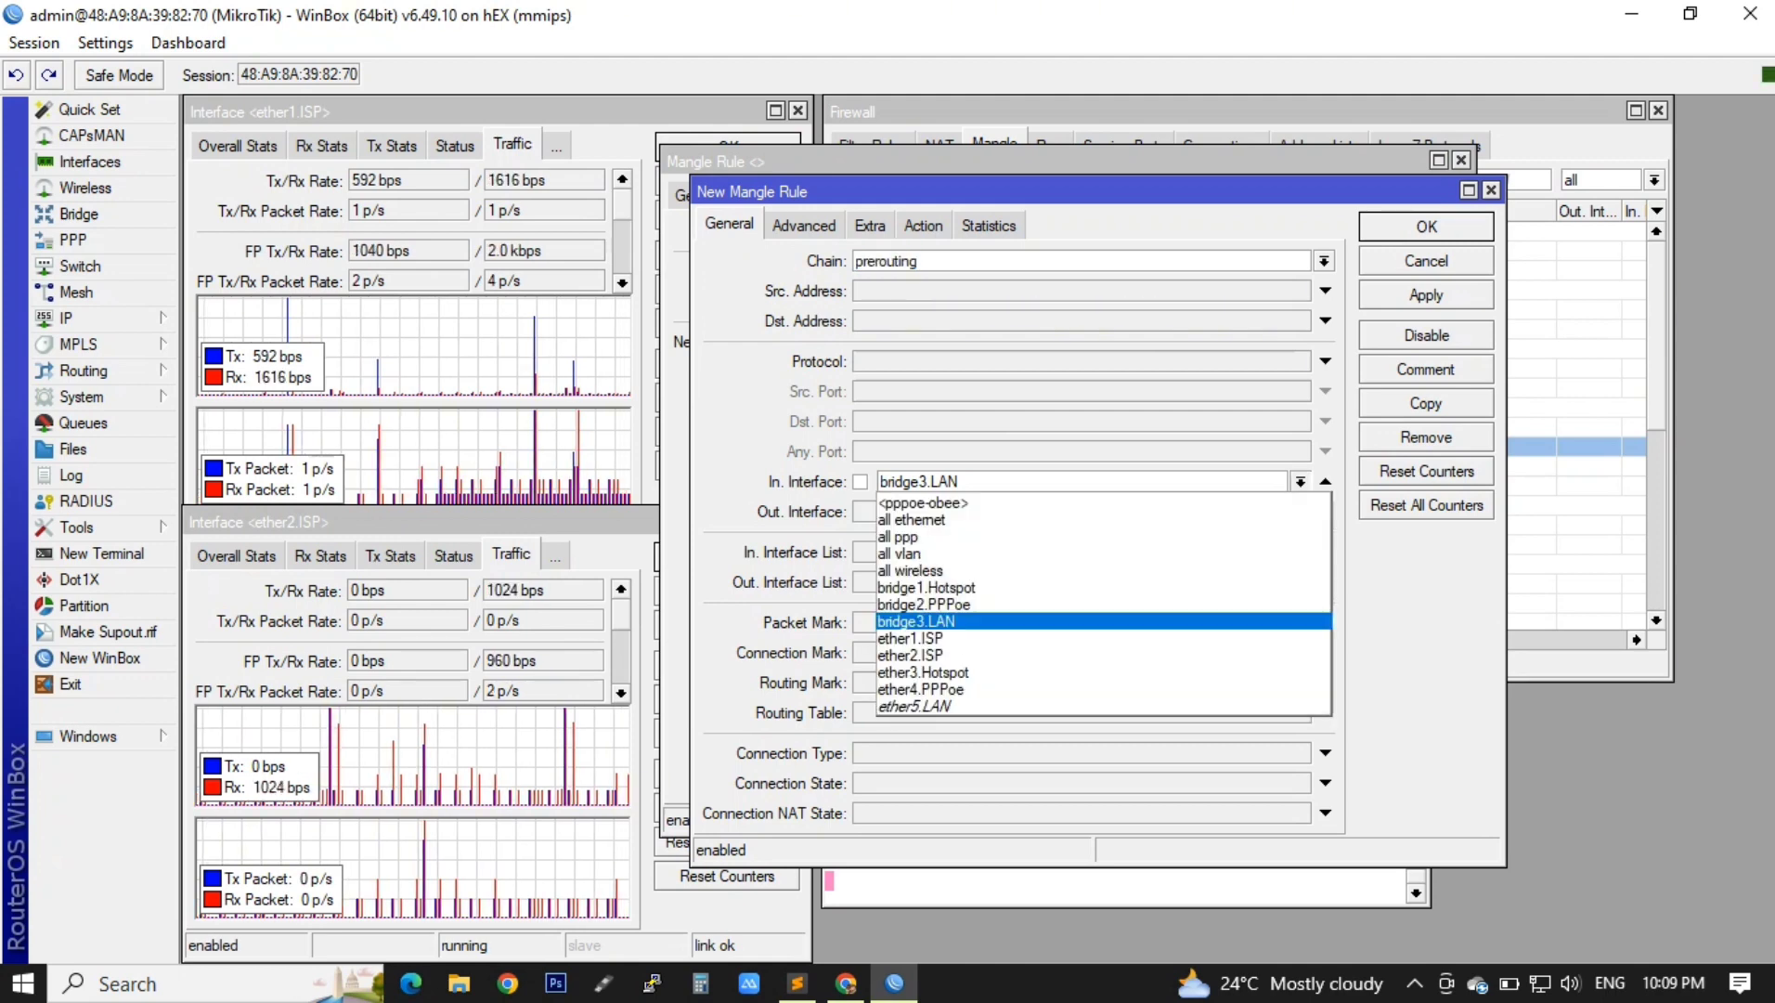
{"action": "left_click", "coordinate": [1160, 605]}
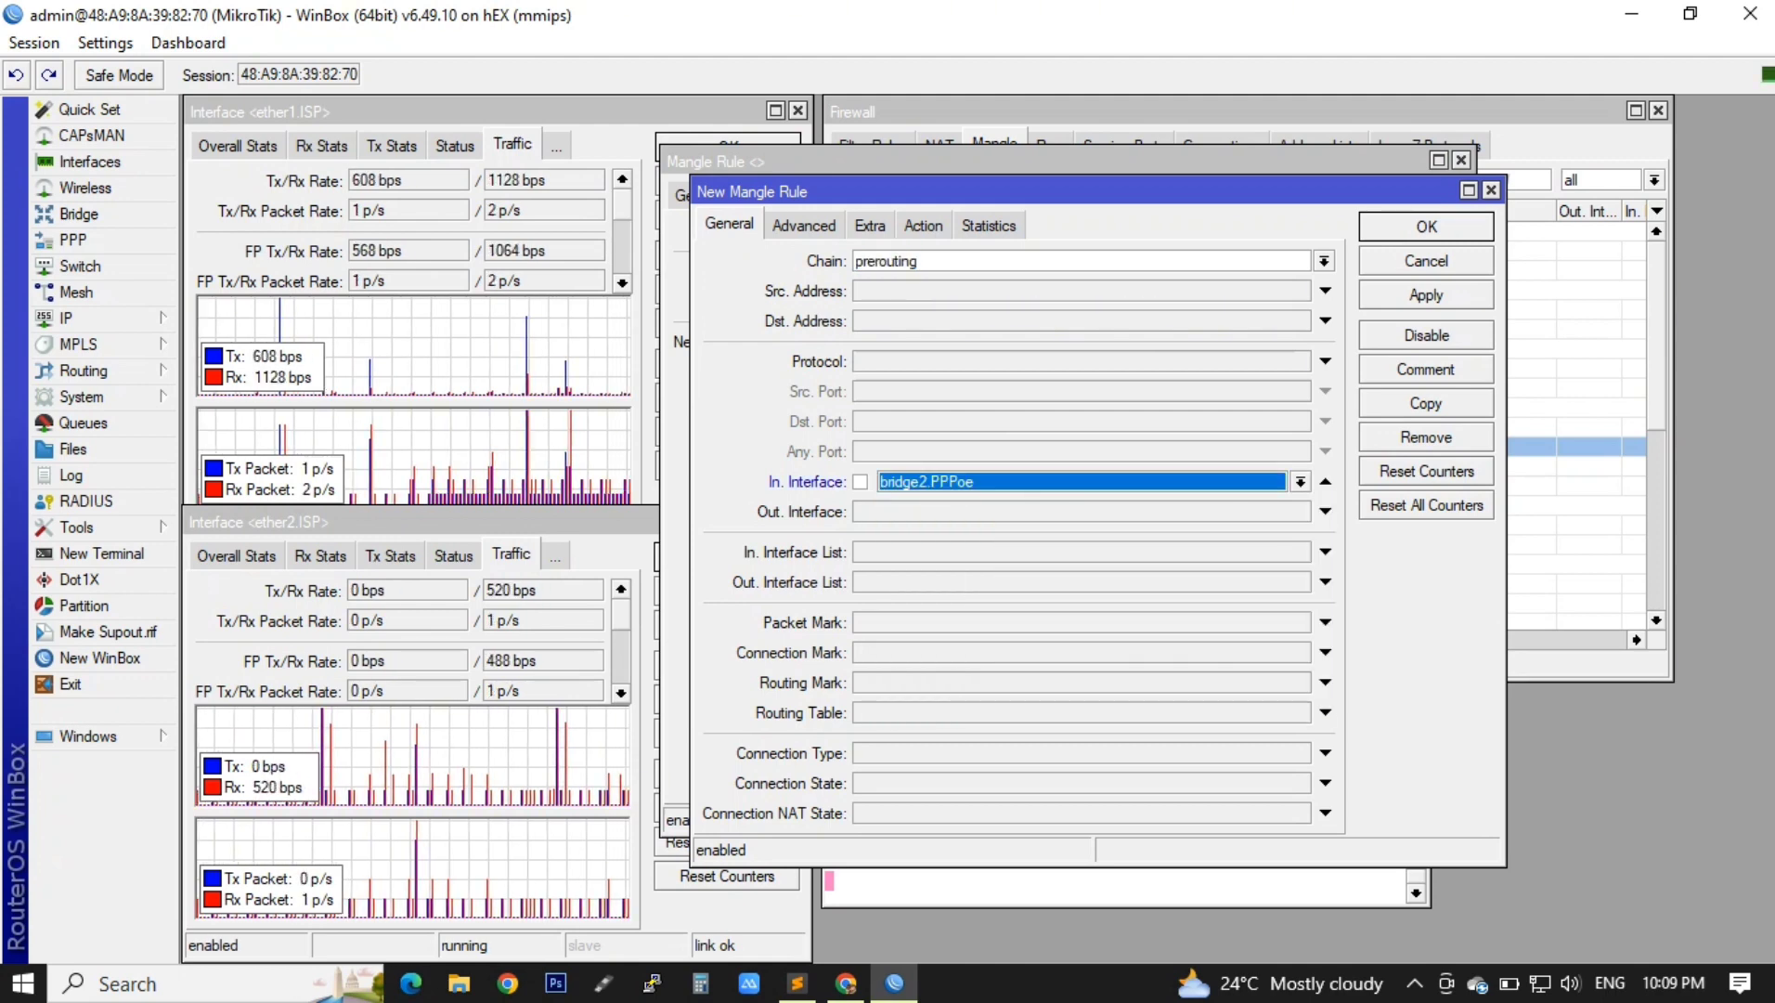
{"action": "left_click", "coordinate": [1426, 295]}
{"action": "left_click", "coordinate": [1426, 226]}
{"action": "left_click", "coordinate": [1396, 196]}
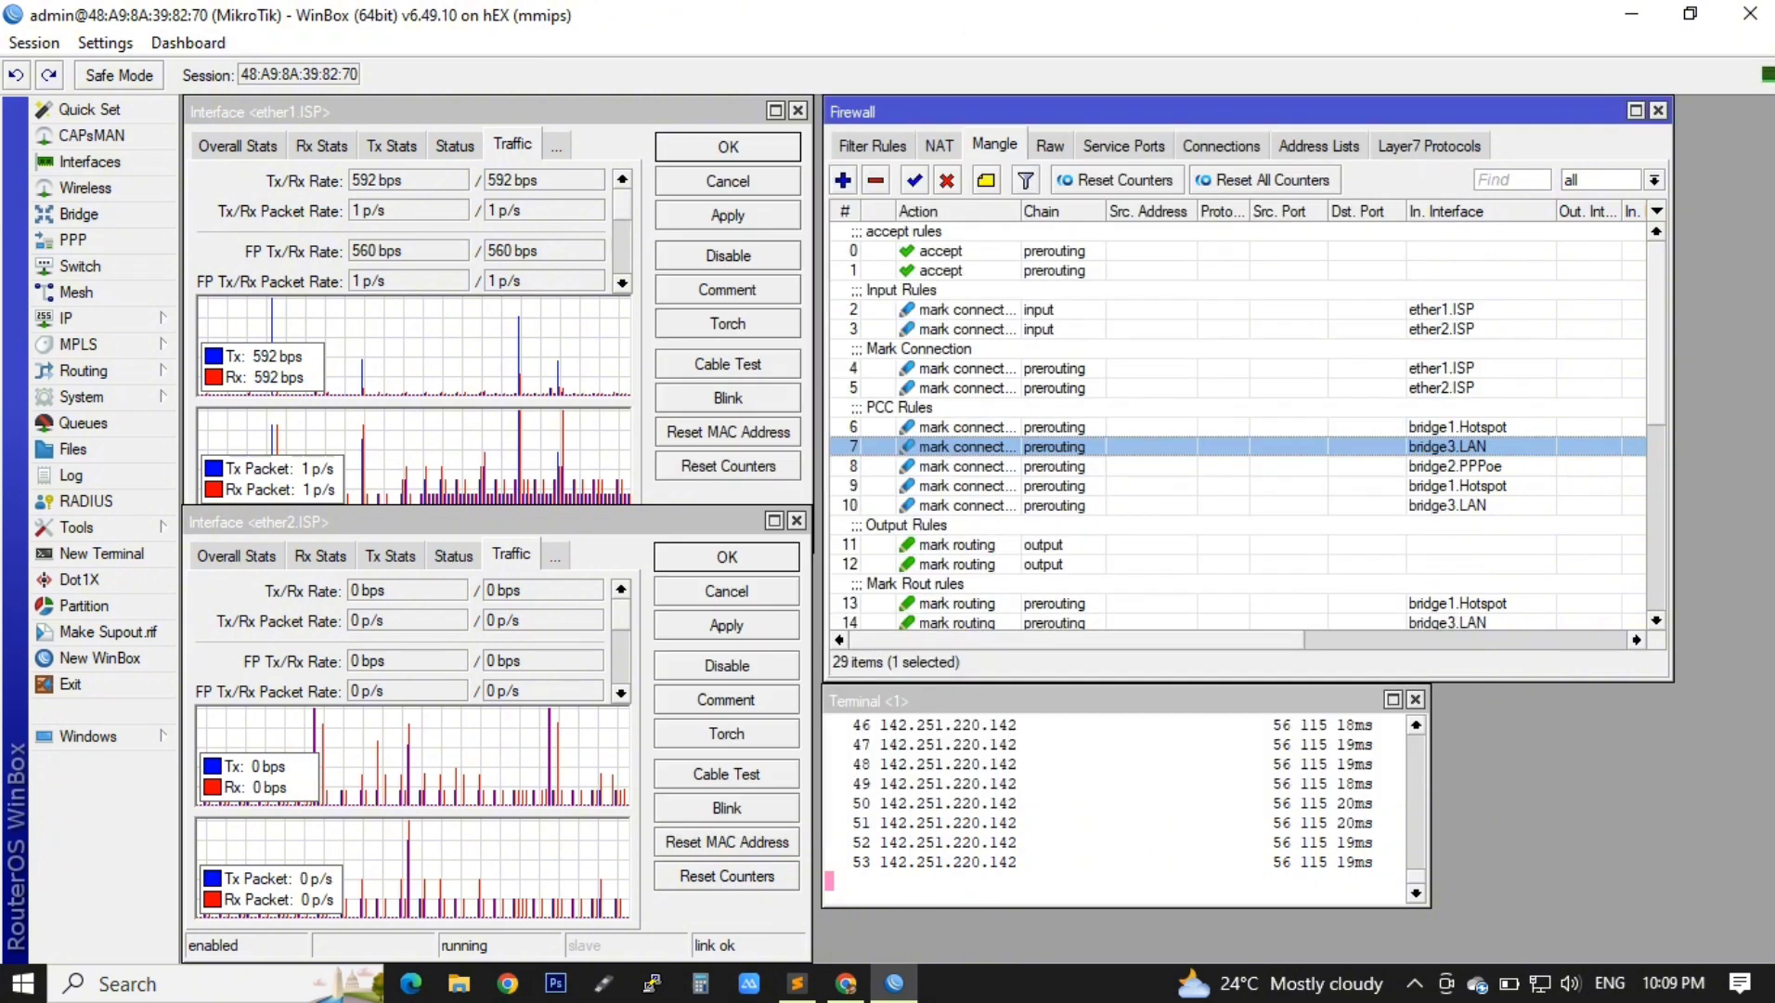
Step: Duplicate the PCC mangle rule for bridge3.LAN with connection mark ISP2, setting the copy's in-interface to bridge2.PPPoe
{"action": "left_click", "coordinate": [1444, 467]}
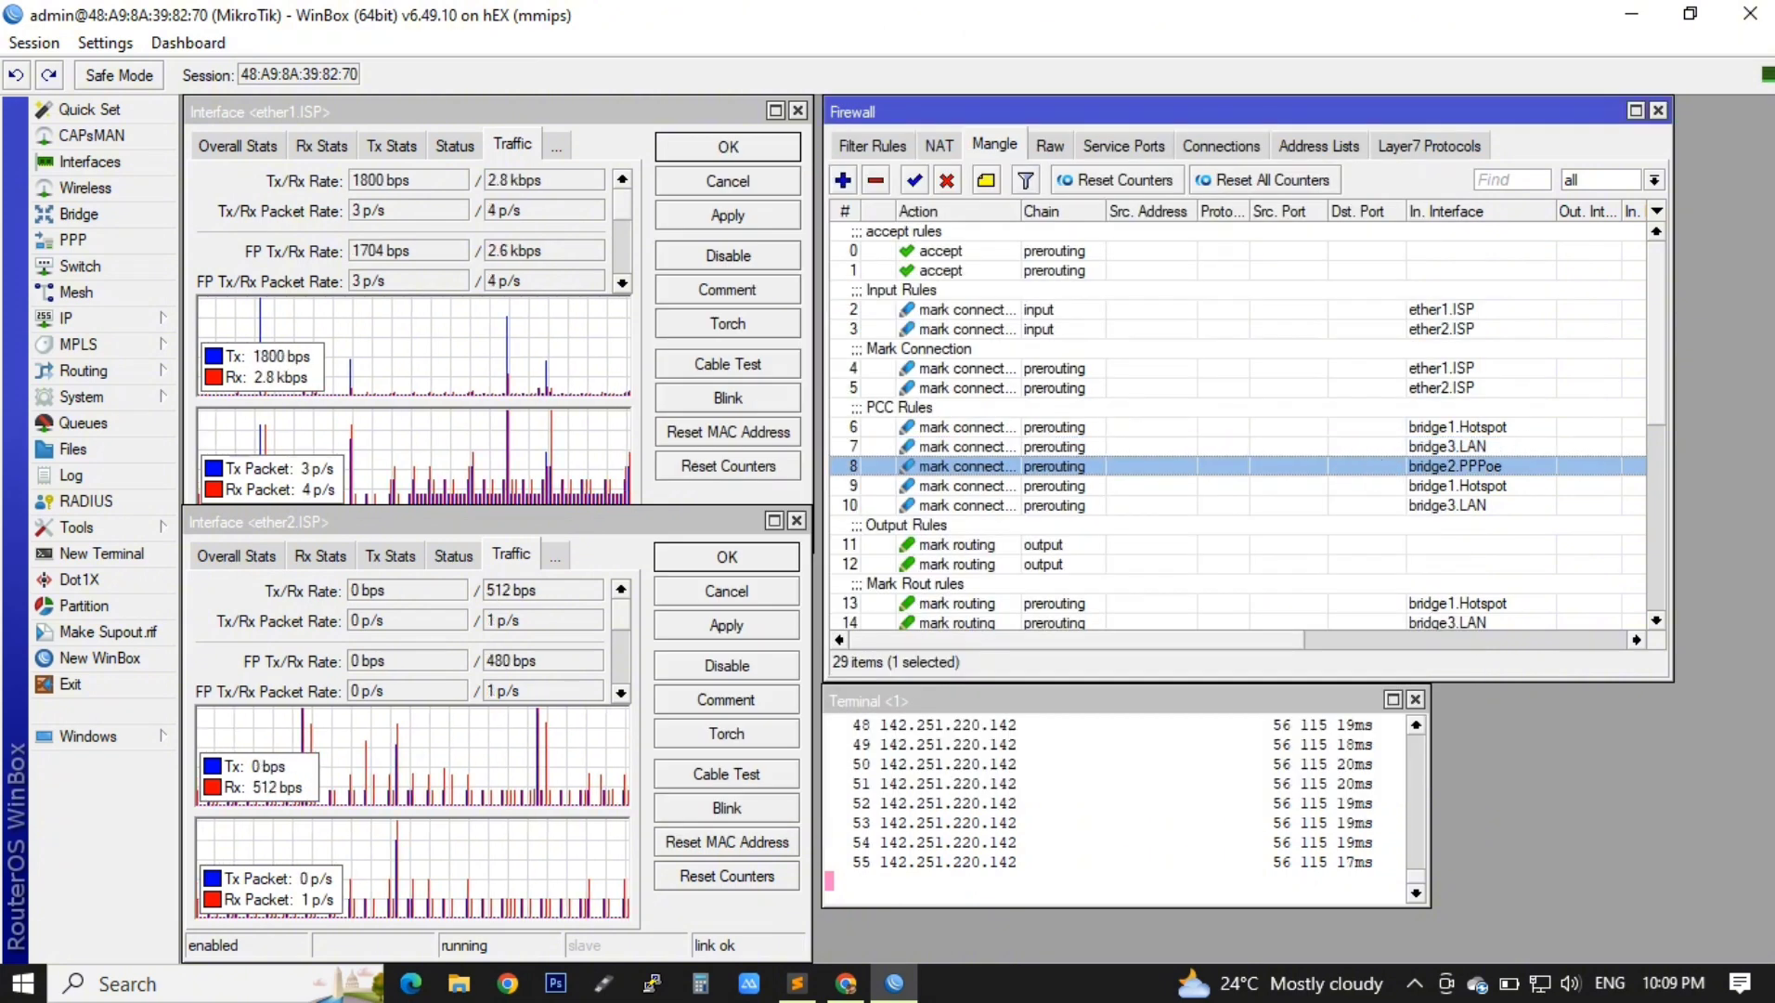
{"action": "left_click", "coordinate": [1445, 506]}
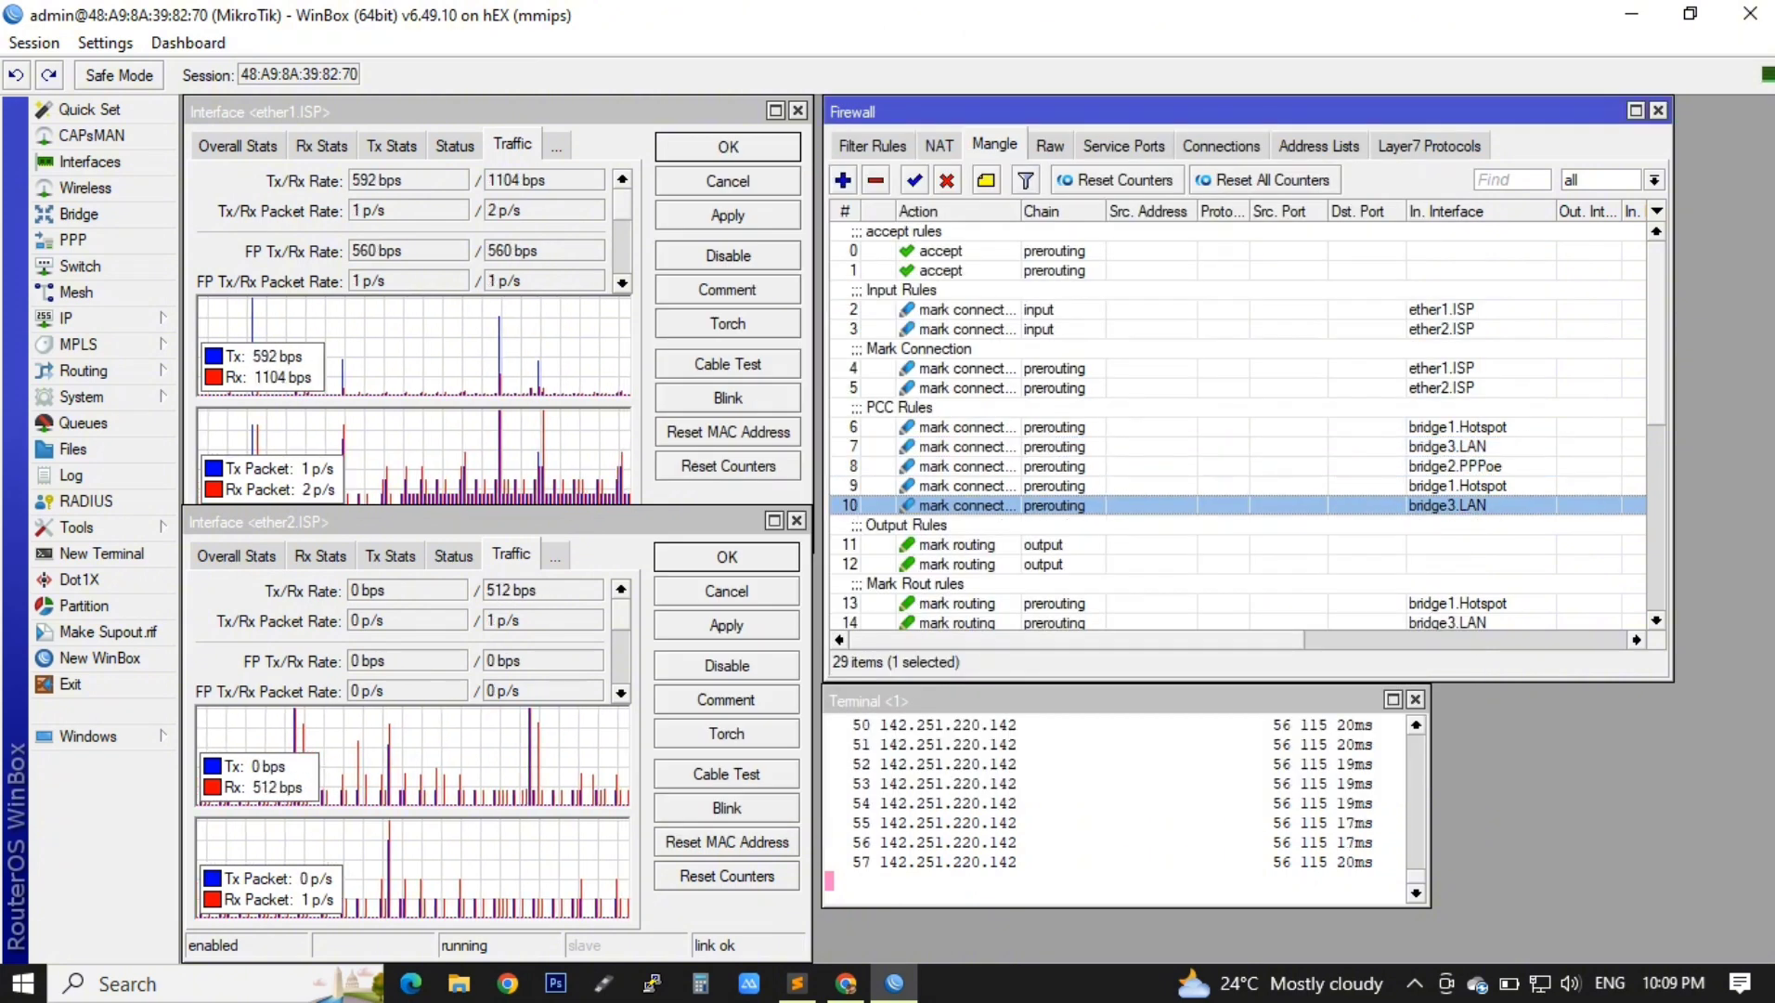
{"action": "double_click", "coordinate": [1445, 506]}
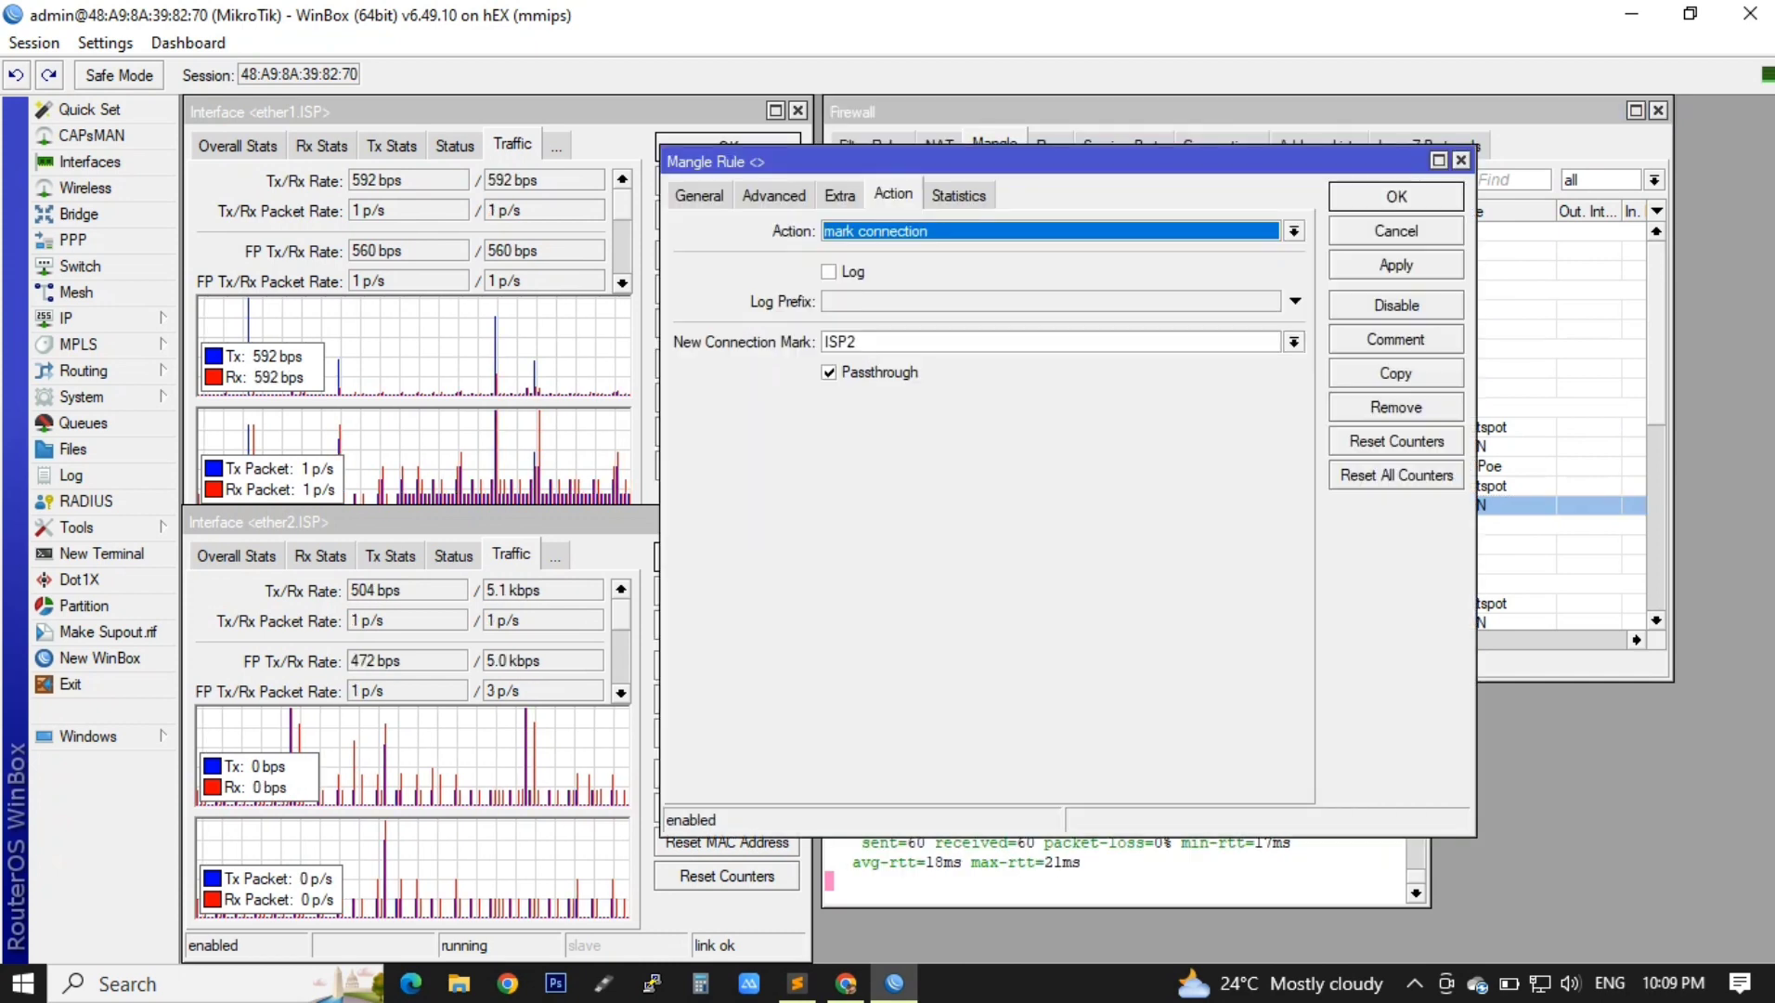
{"action": "left_click", "coordinate": [1395, 373]}
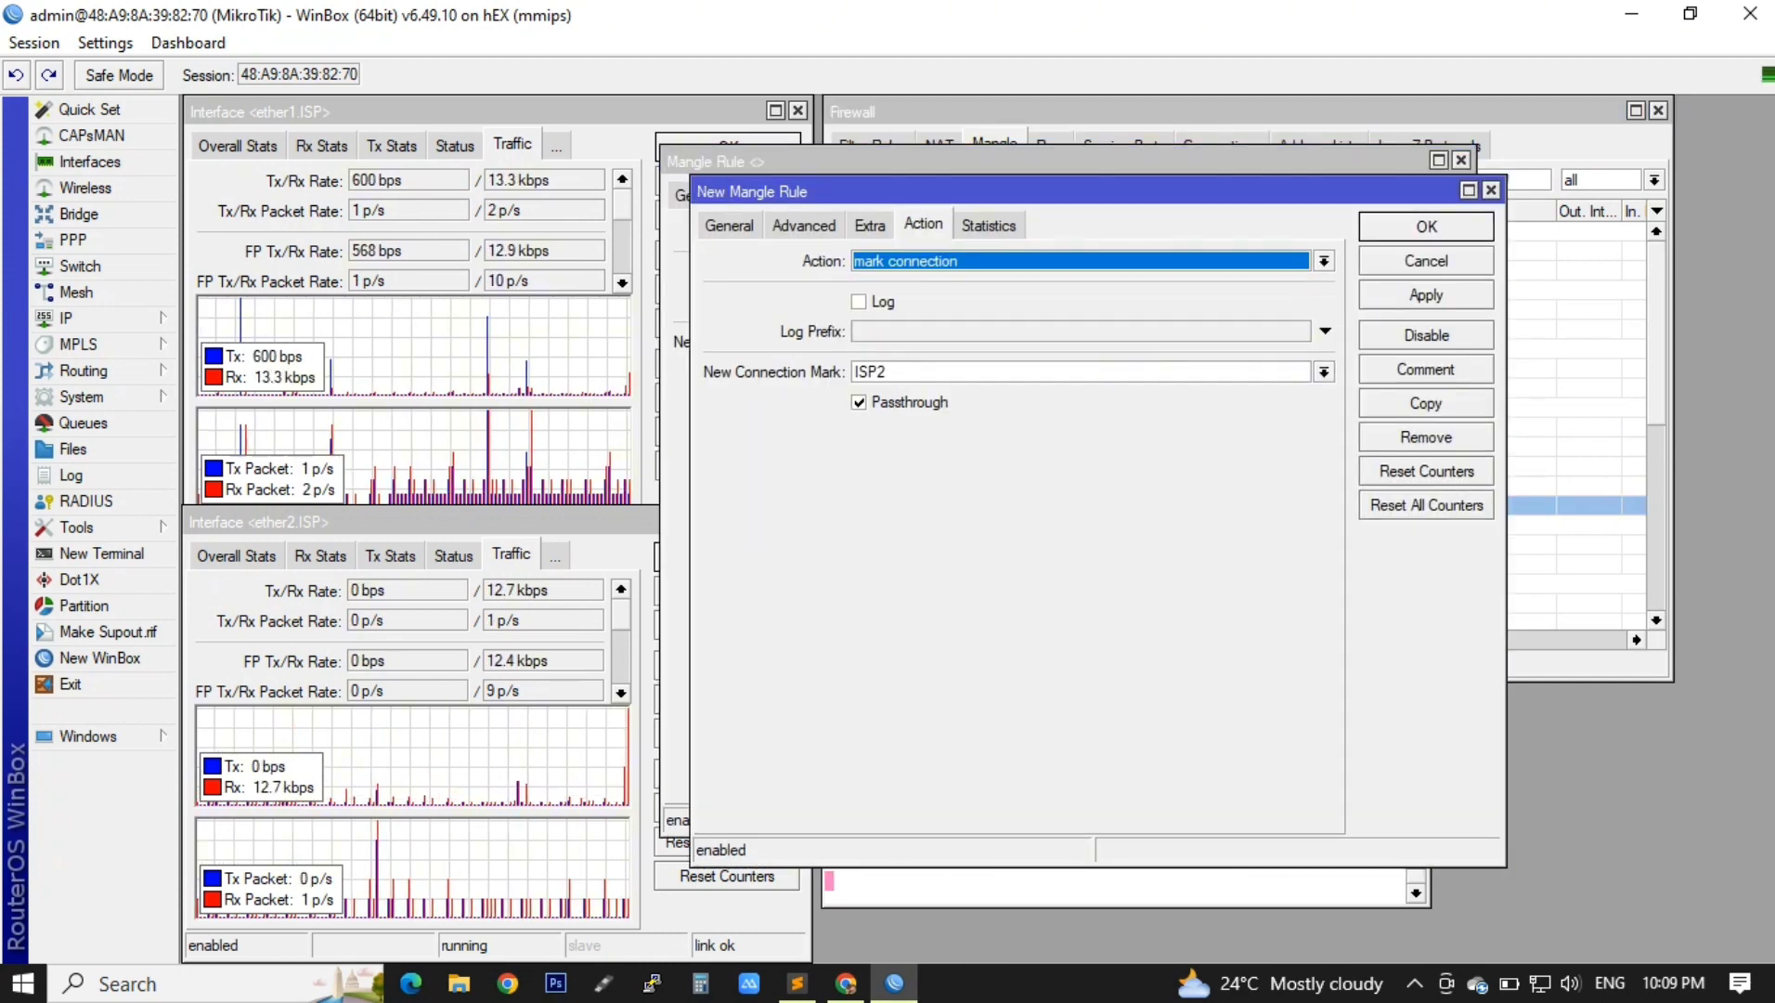
{"action": "left_click", "coordinate": [729, 226]}
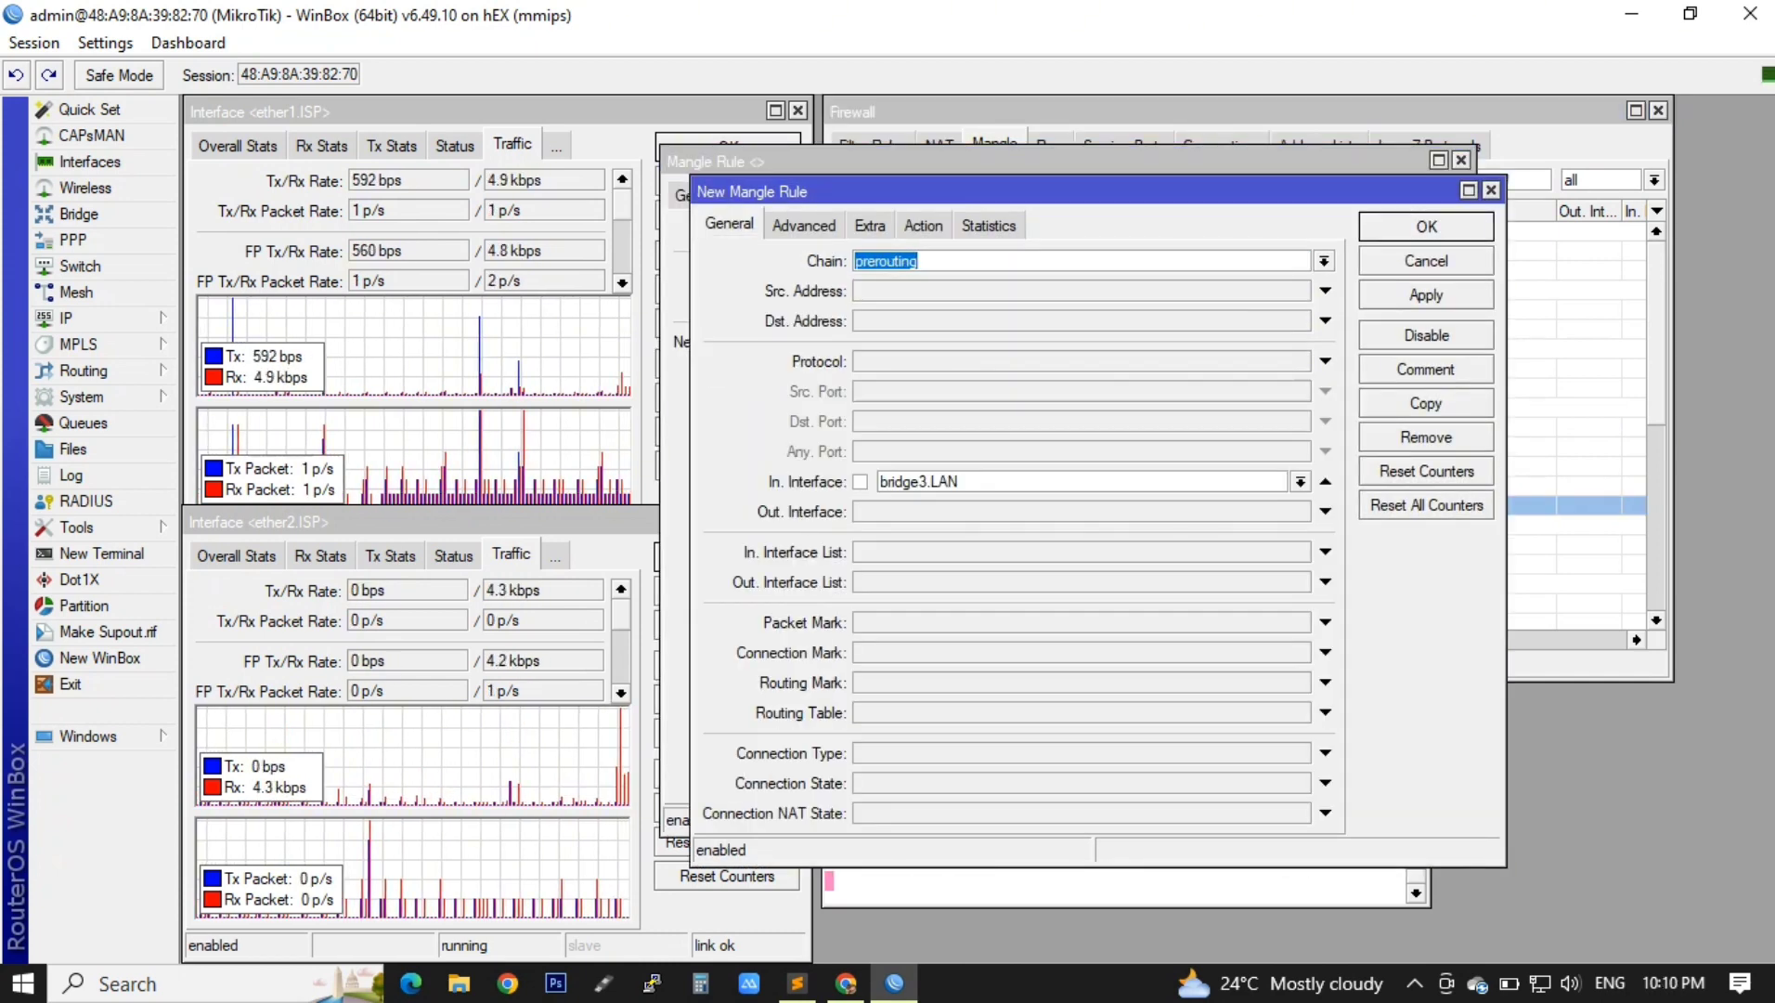
{"action": "left_click", "coordinate": [1301, 482]}
{"action": "left_click", "coordinate": [1077, 606]}
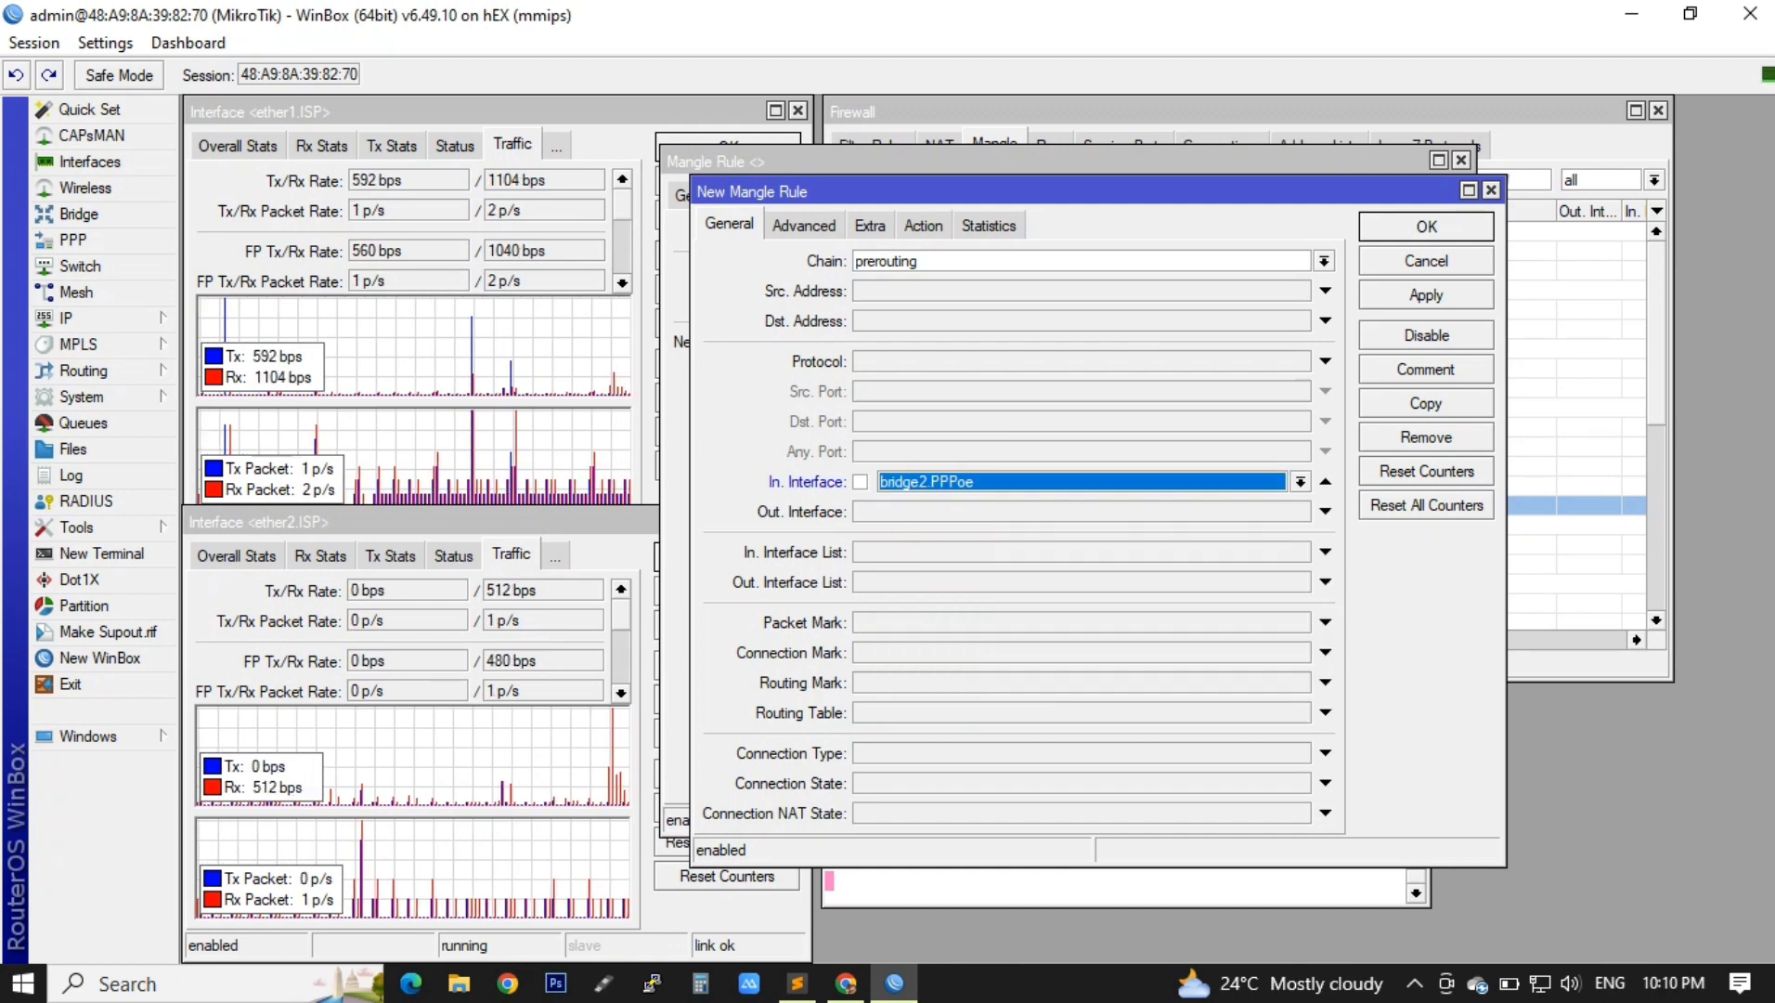
{"action": "left_click", "coordinate": [1427, 294]}
{"action": "left_click", "coordinate": [1426, 226]}
{"action": "left_click", "coordinate": [1396, 196]}
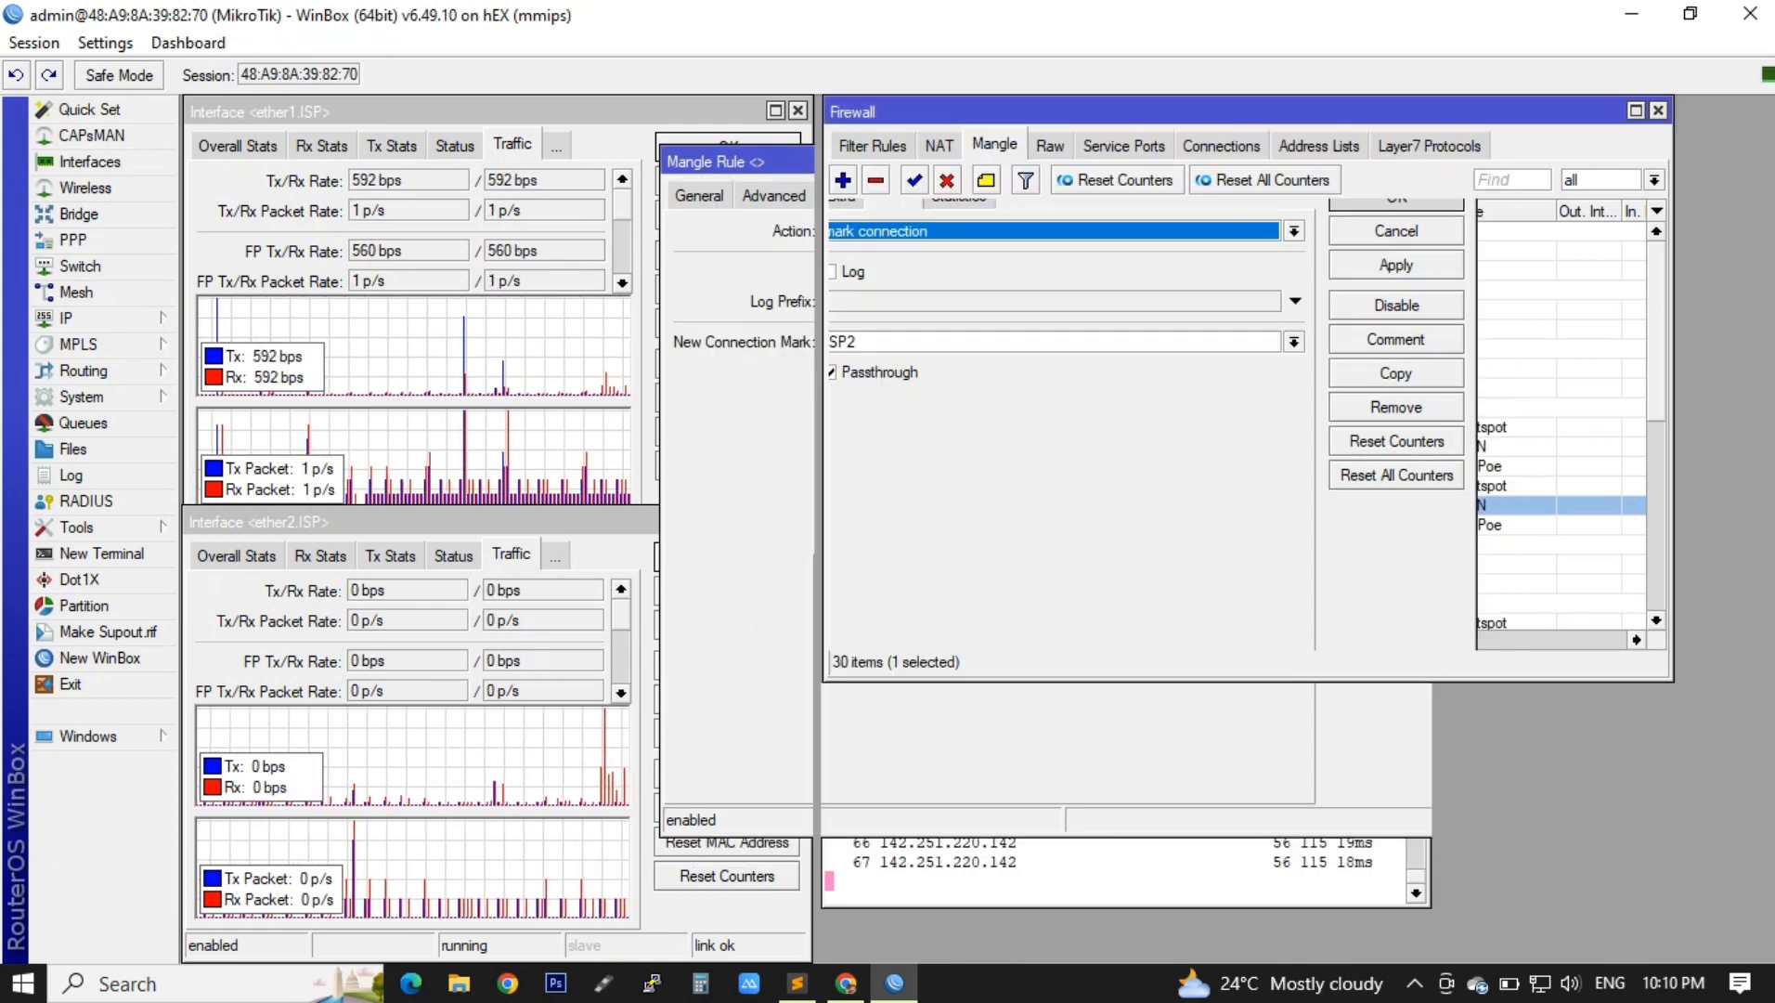
Step: Shrink the terminal window from above and extend the Firewall window downward to show more of the mangle rules
{"action": "left_click", "coordinate": [1430, 613]}
{"action": "scroll", "coordinate": [1239, 427], "scroll_direction": "down", "scroll_amount": 2}
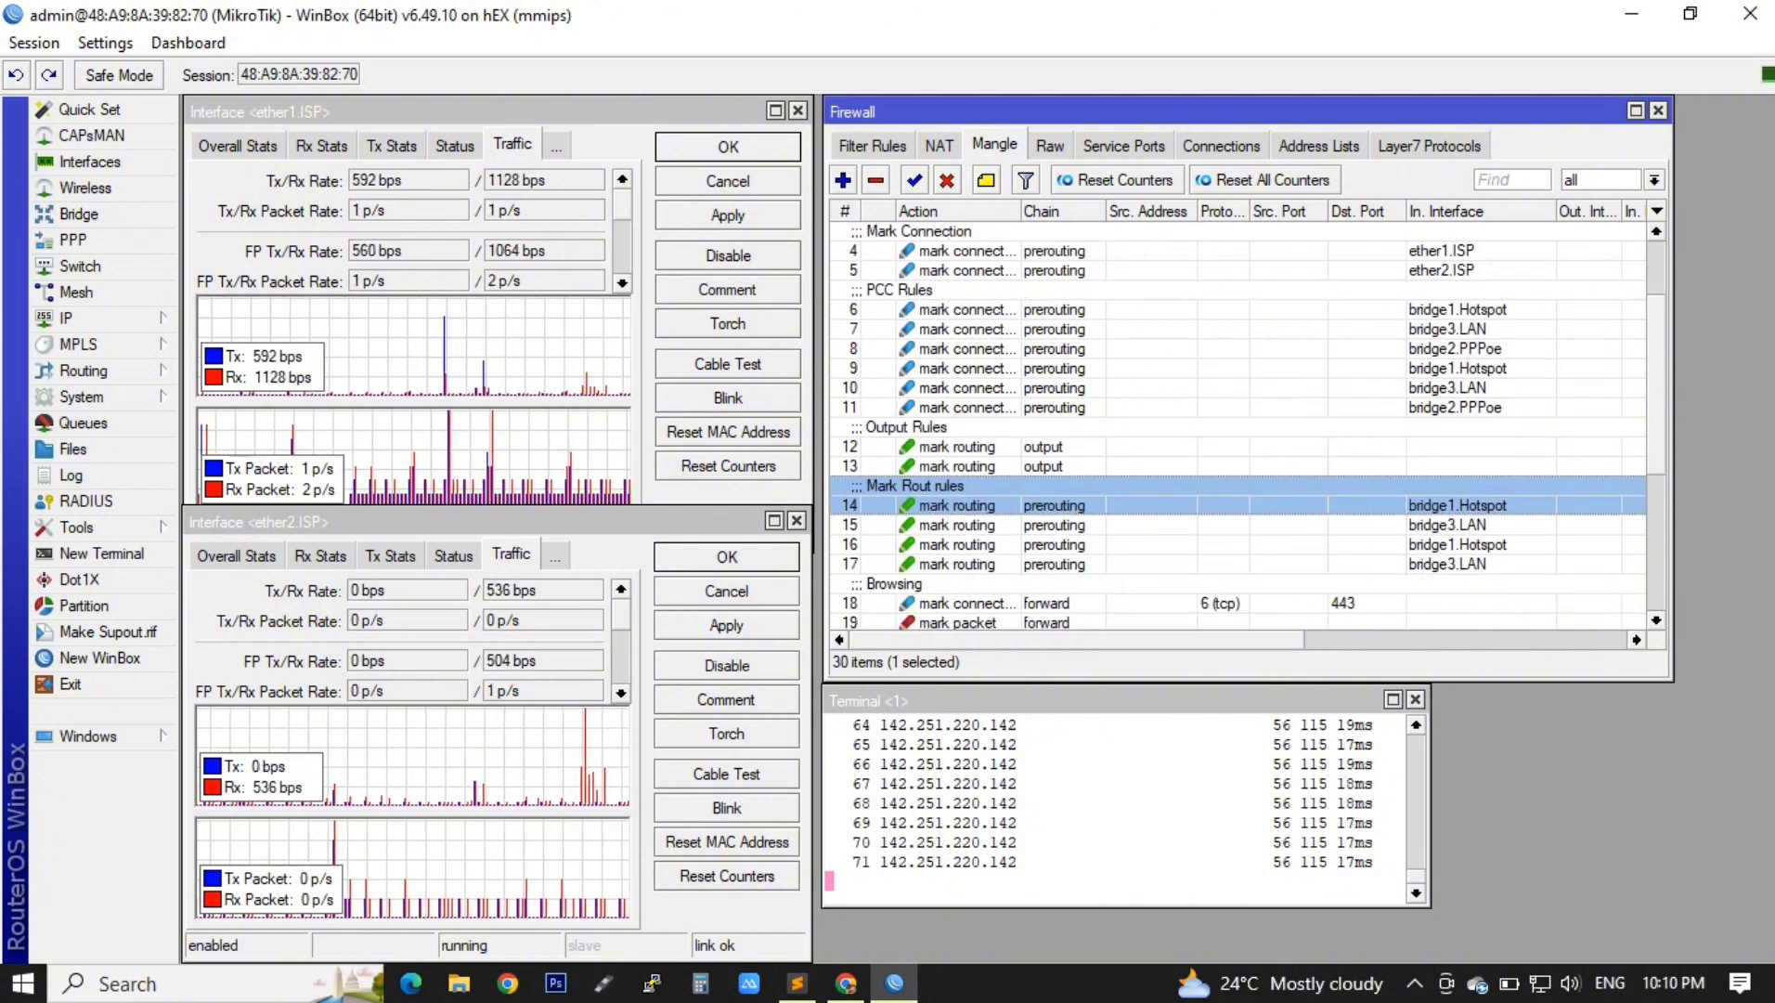
{"action": "left_click_drag", "start_coordinate": [1126, 686], "coordinate": [1114, 768]}
{"action": "left_click_drag", "start_coordinate": [1160, 682], "coordinate": [1160, 750]}
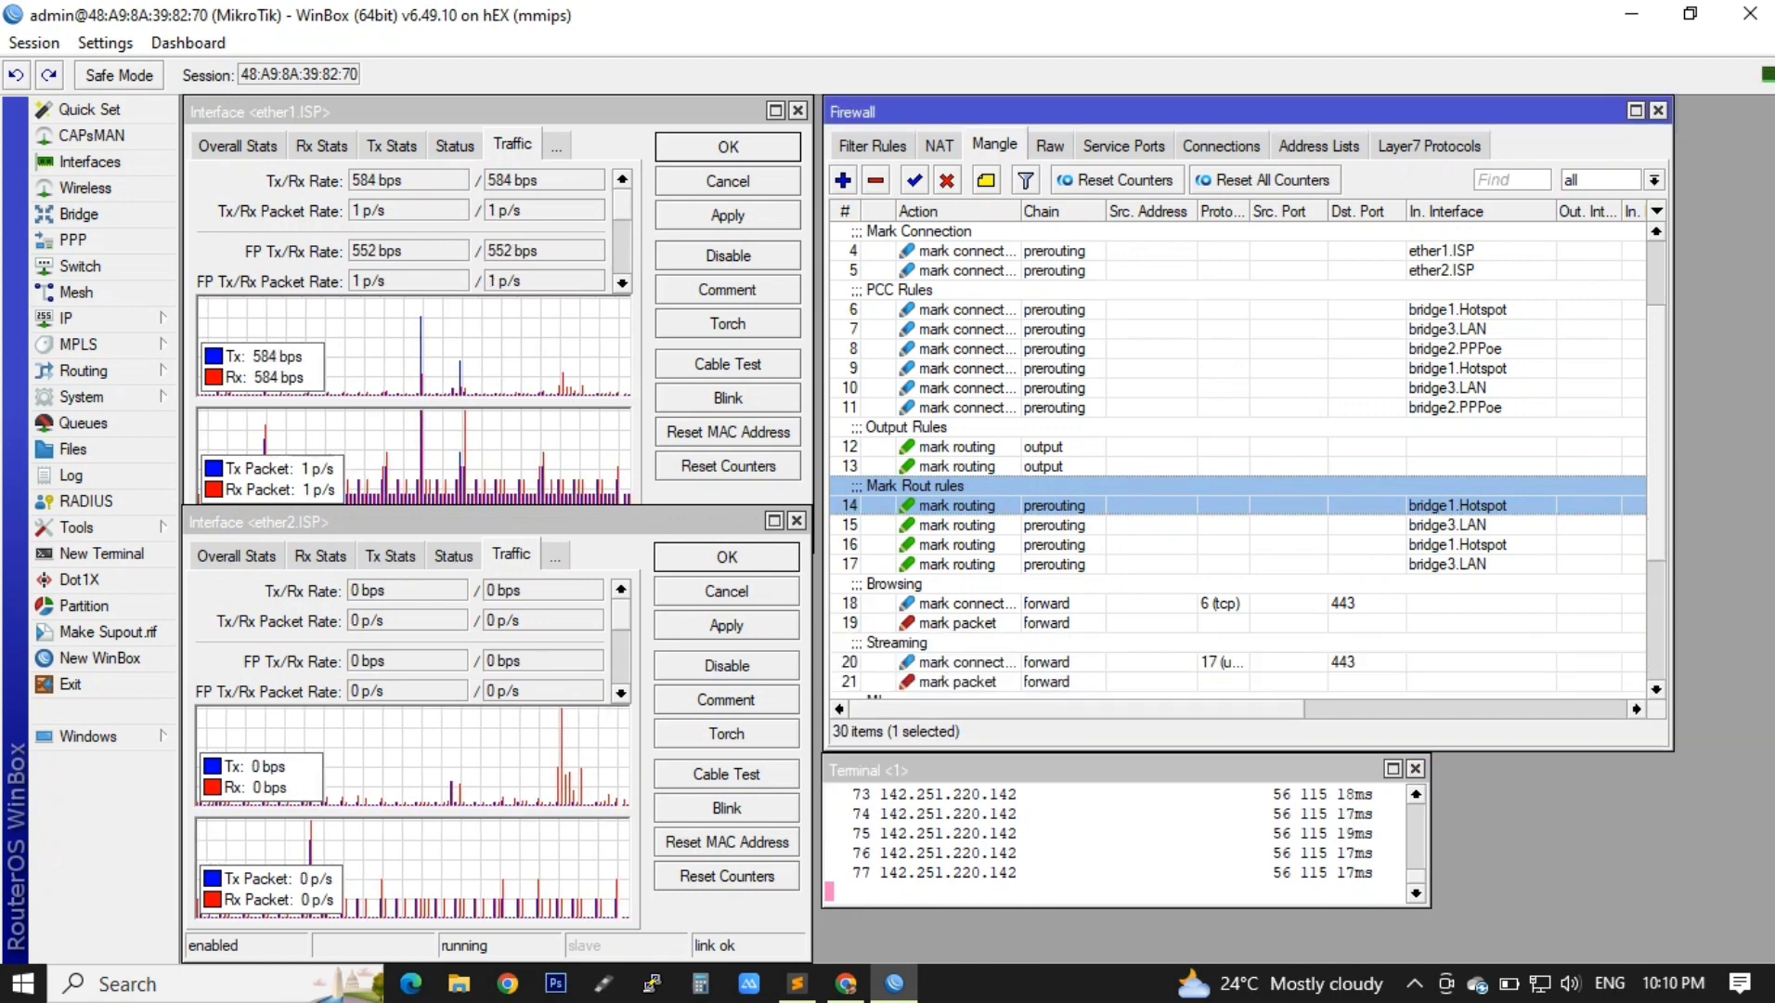
Step: Duplicate the bridge3.LAN mark-routing rule with routing mark To-ISP1, setting the copy's in-interface to bridge2.PPPoe
{"action": "double_click", "coordinate": [959, 526]}
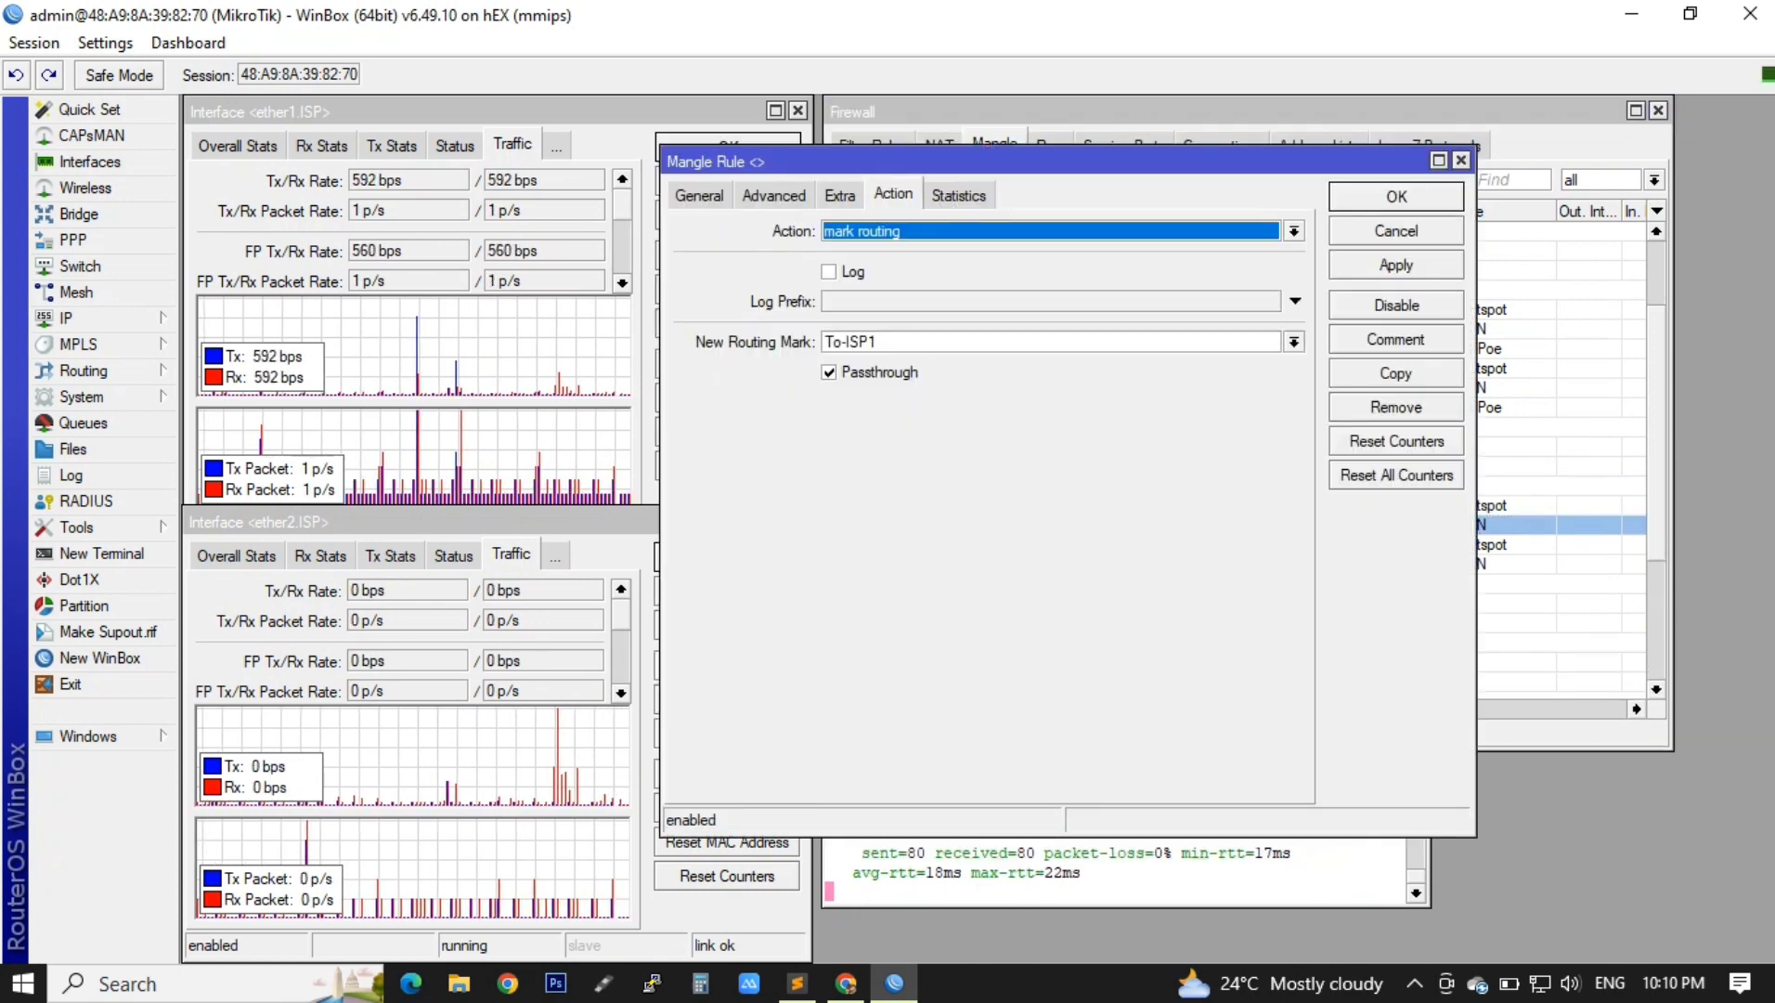
{"action": "left_click", "coordinate": [1395, 372]}
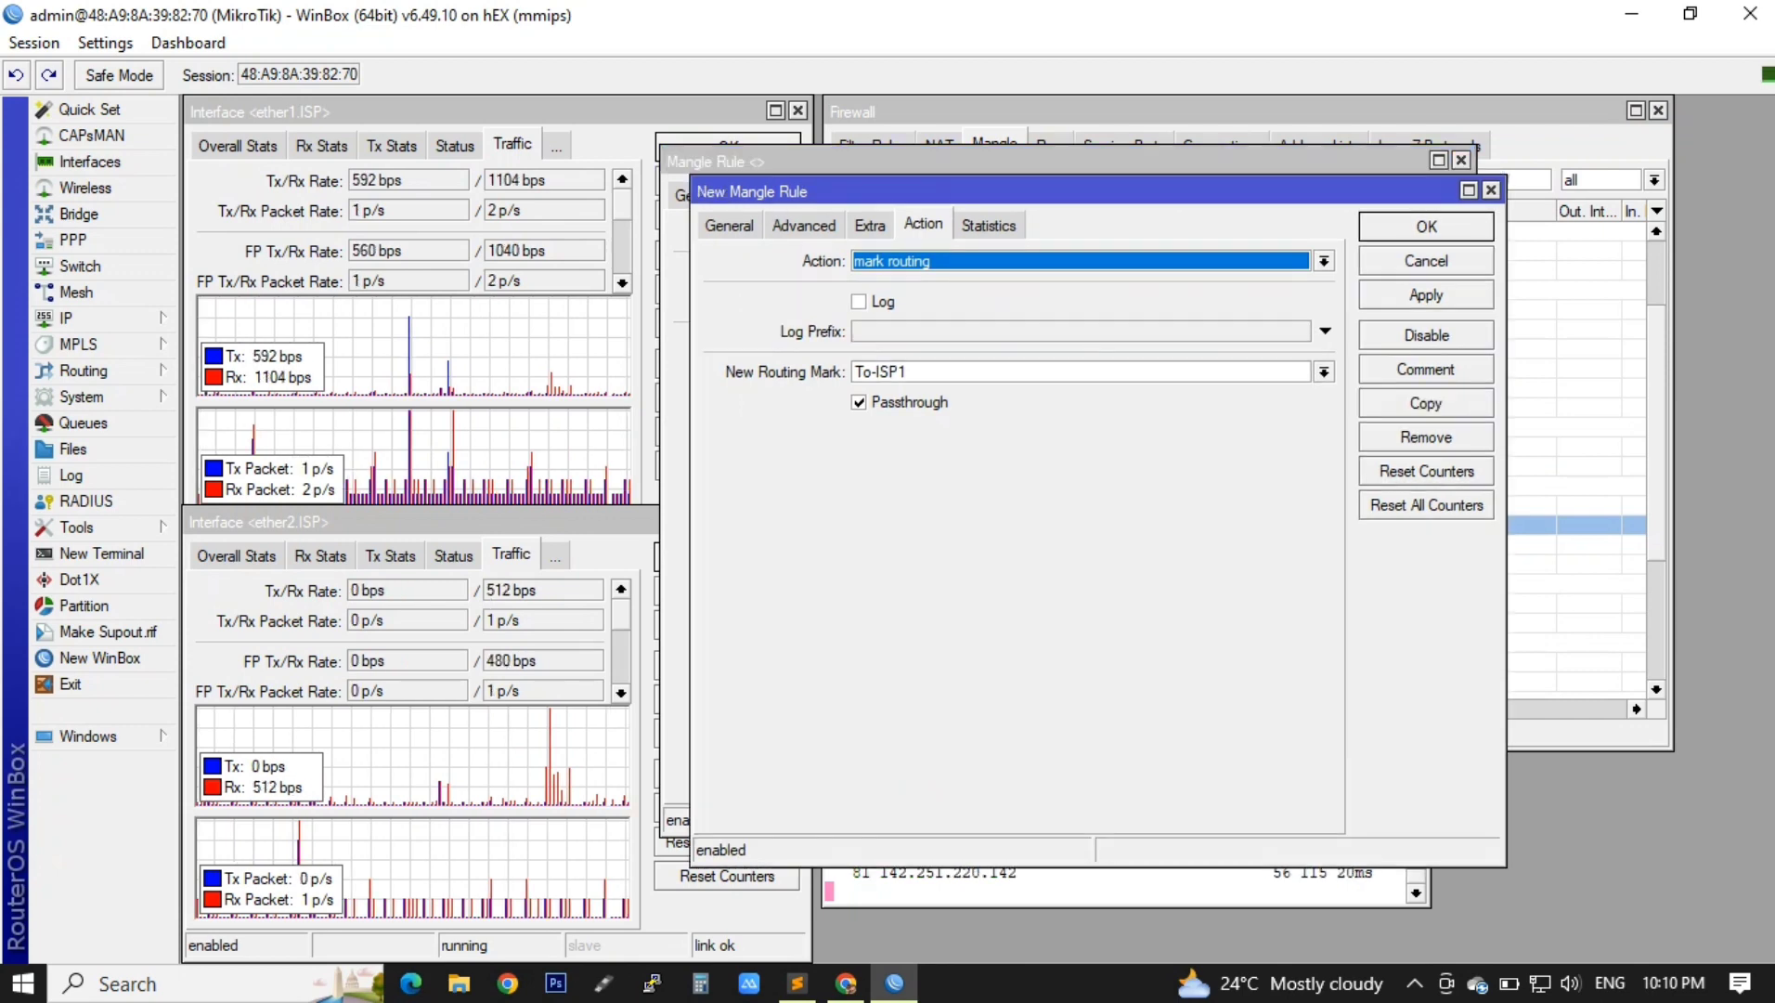
{"action": "left_click", "coordinate": [729, 226]}
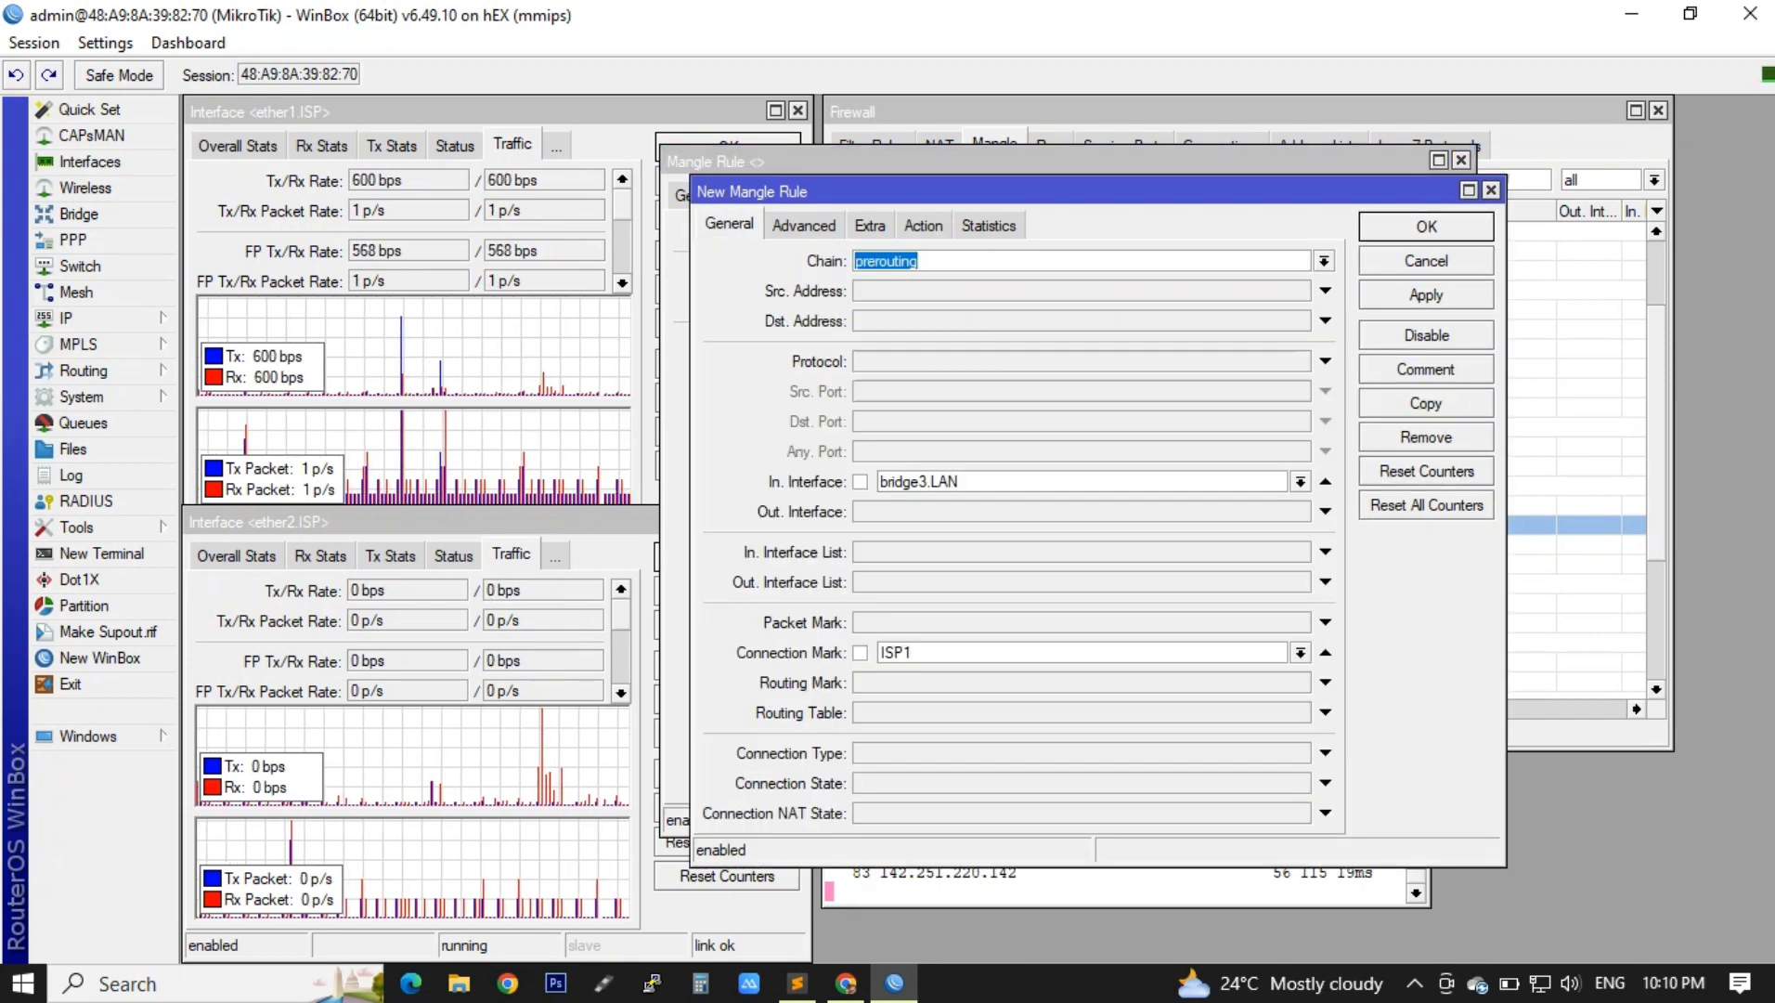
{"action": "left_click", "coordinate": [1301, 482]}
{"action": "left_click", "coordinate": [1022, 604]}
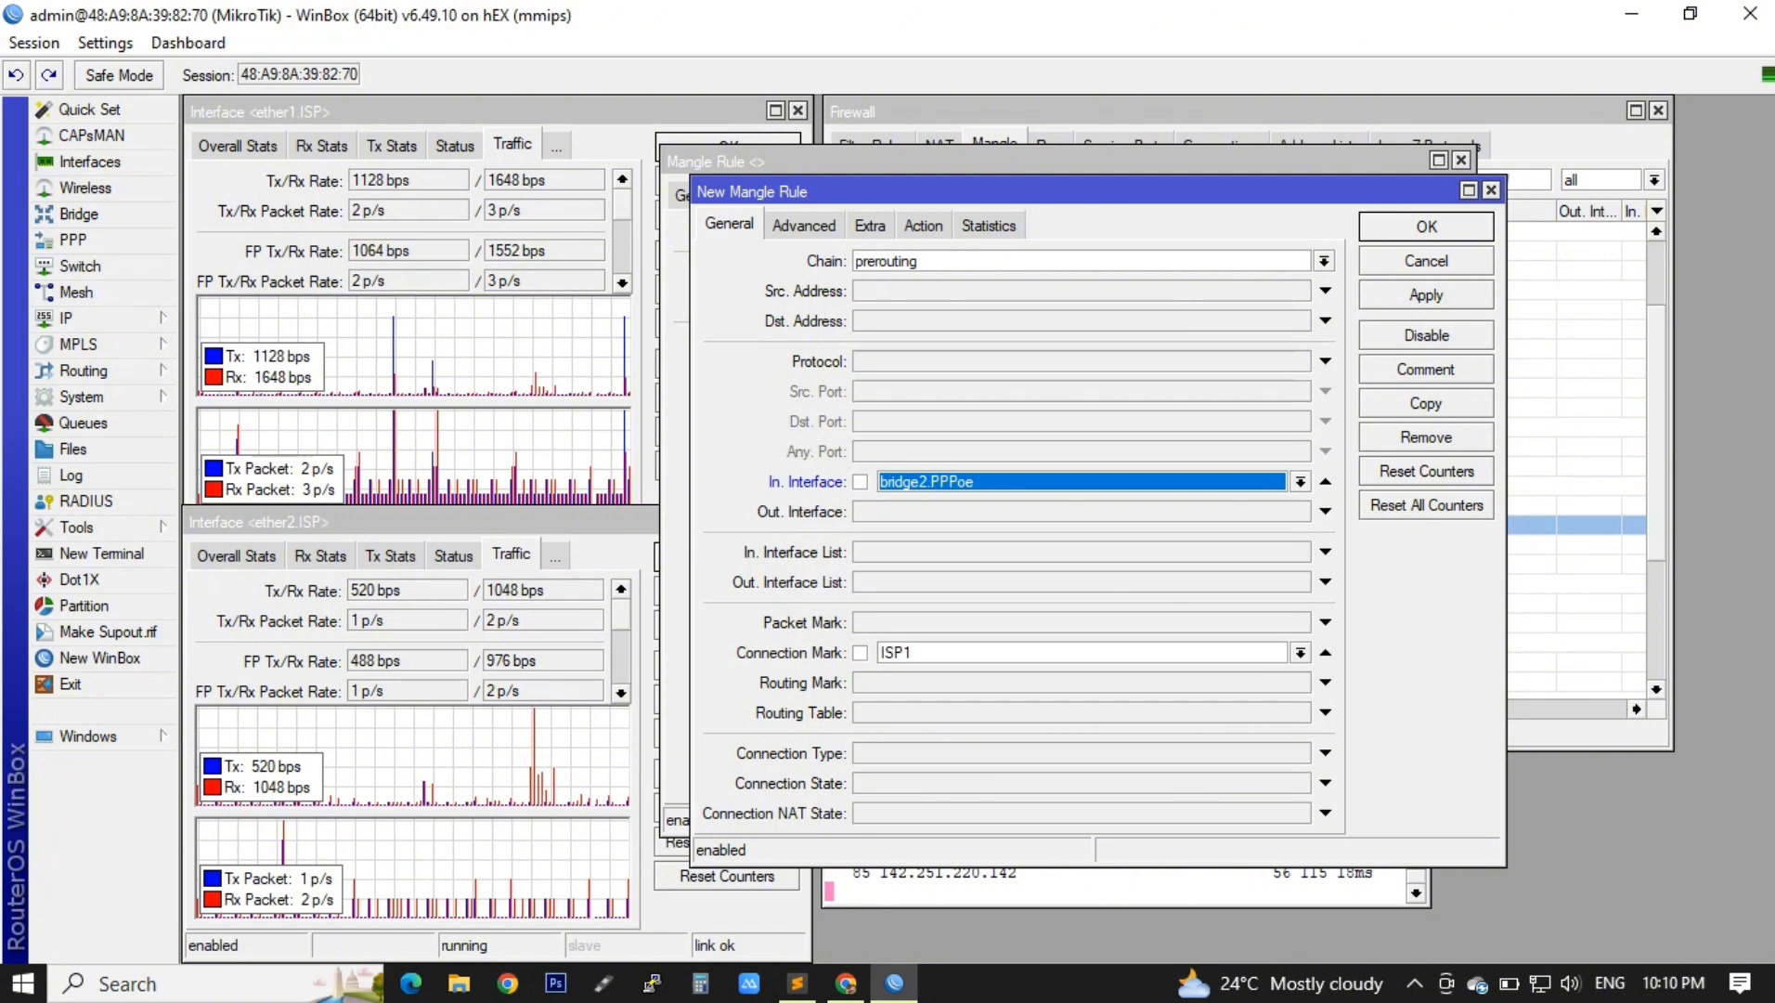
{"action": "left_click", "coordinate": [1427, 295]}
{"action": "left_click", "coordinate": [1426, 227]}
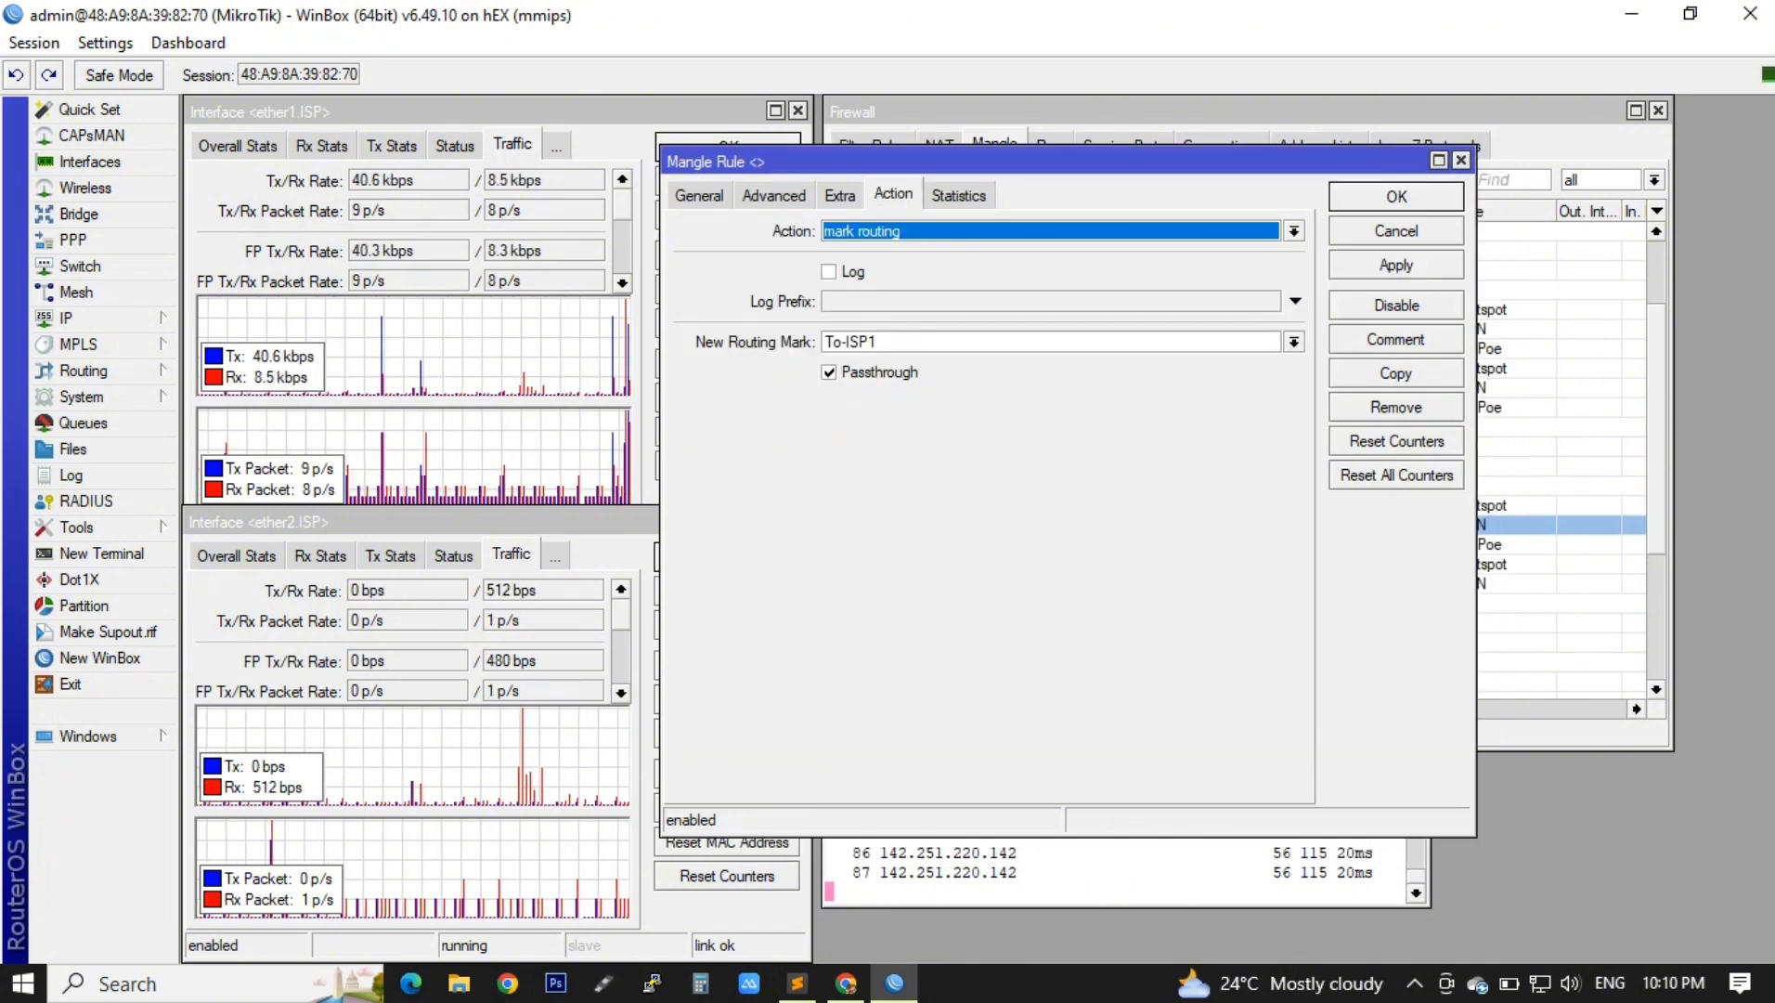
{"action": "key", "text": "Return"}
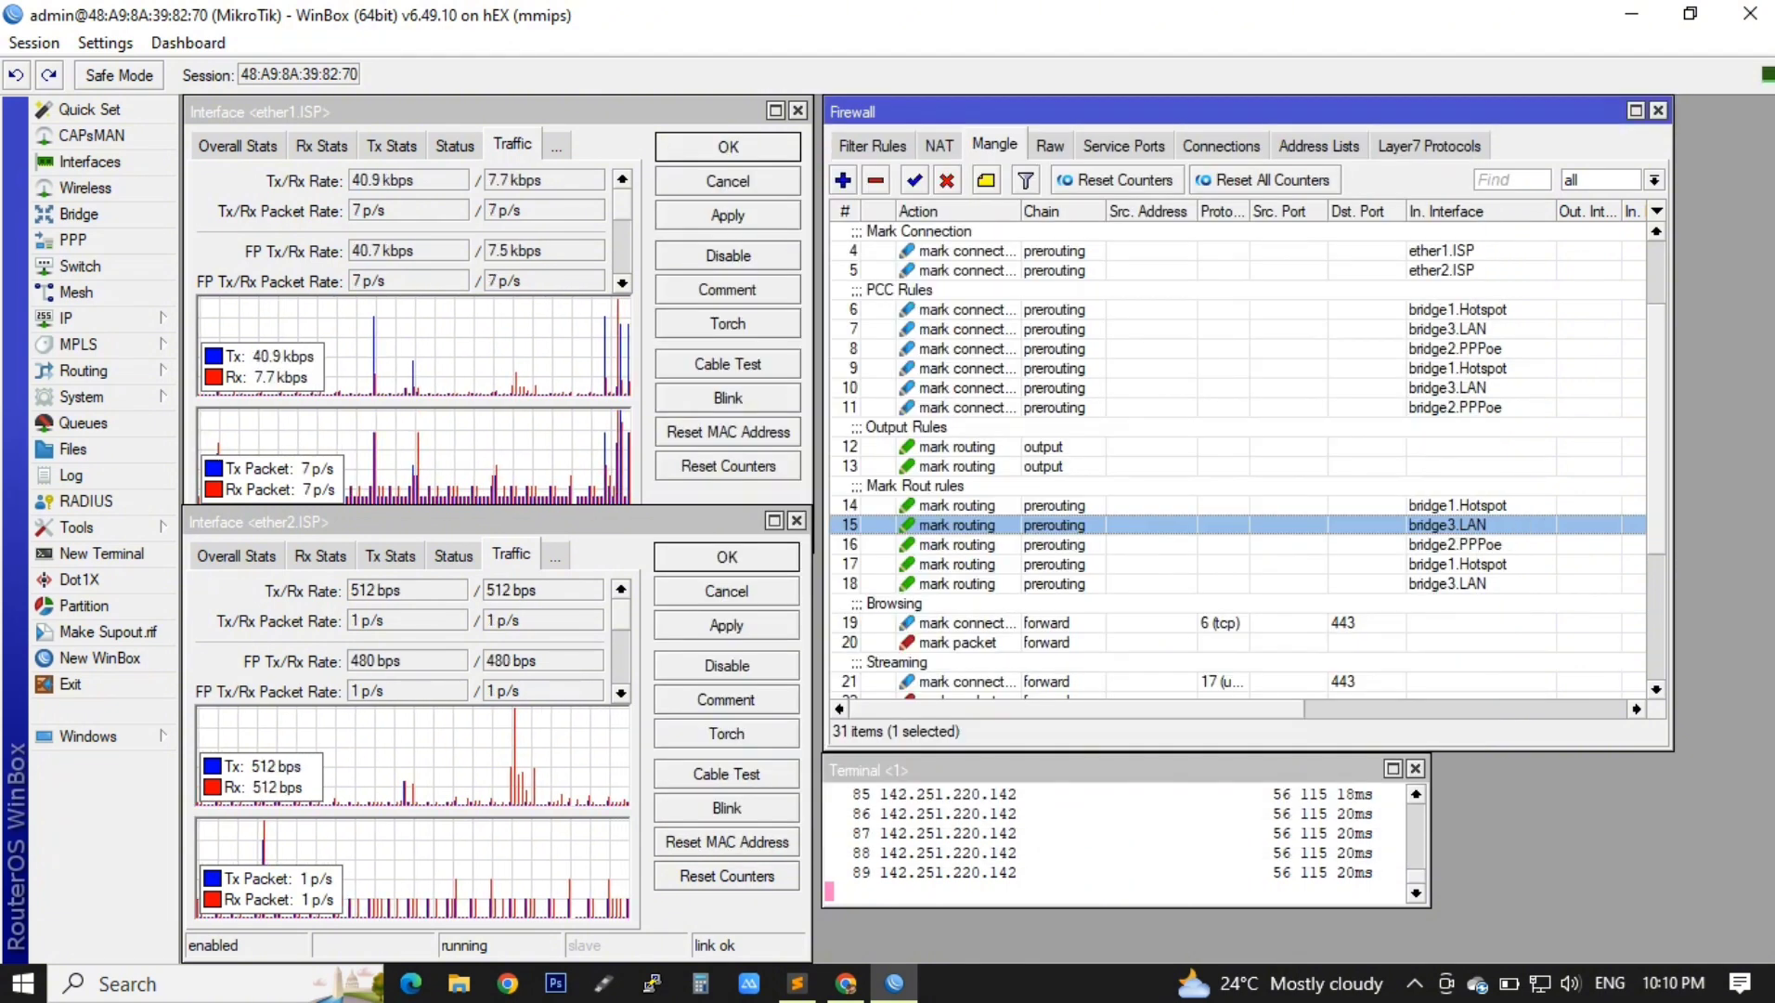
Step: Duplicate the bridge3.LAN mark-routing rule with routing mark To-ISP2, setting the copy's in-interface to bridge2.PPPoe
{"action": "left_click", "coordinate": [1476, 584]}
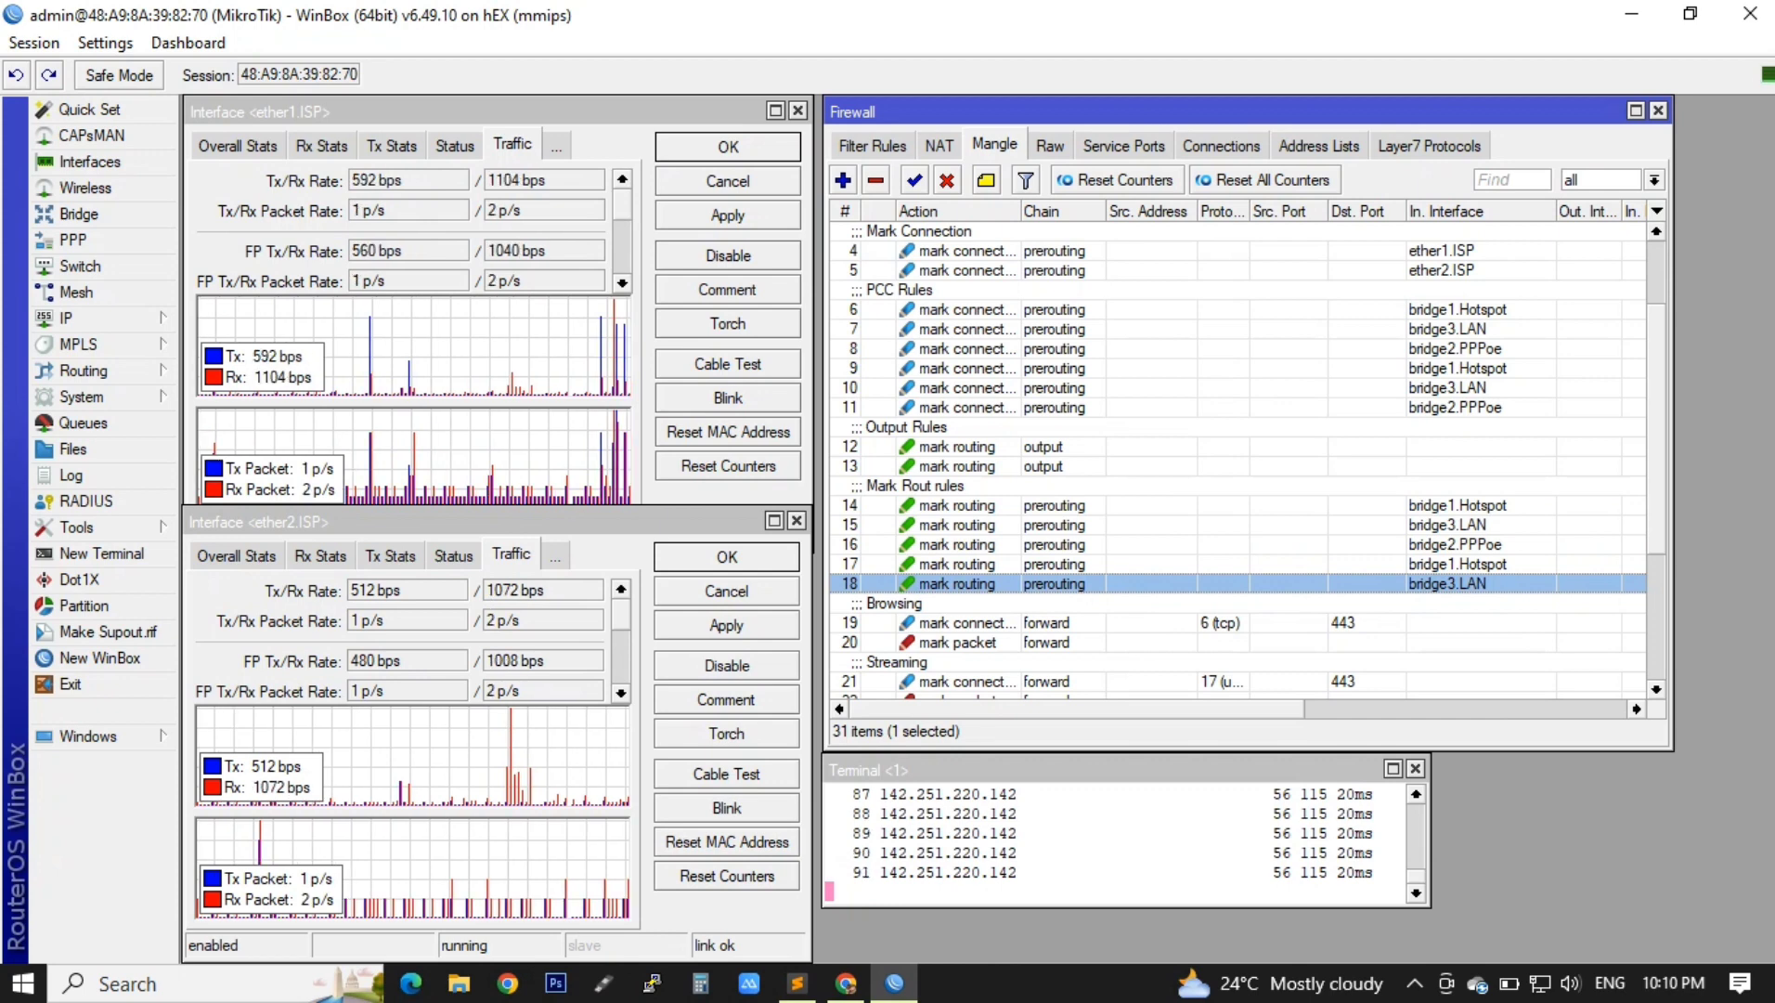
{"action": "key", "text": "Return"}
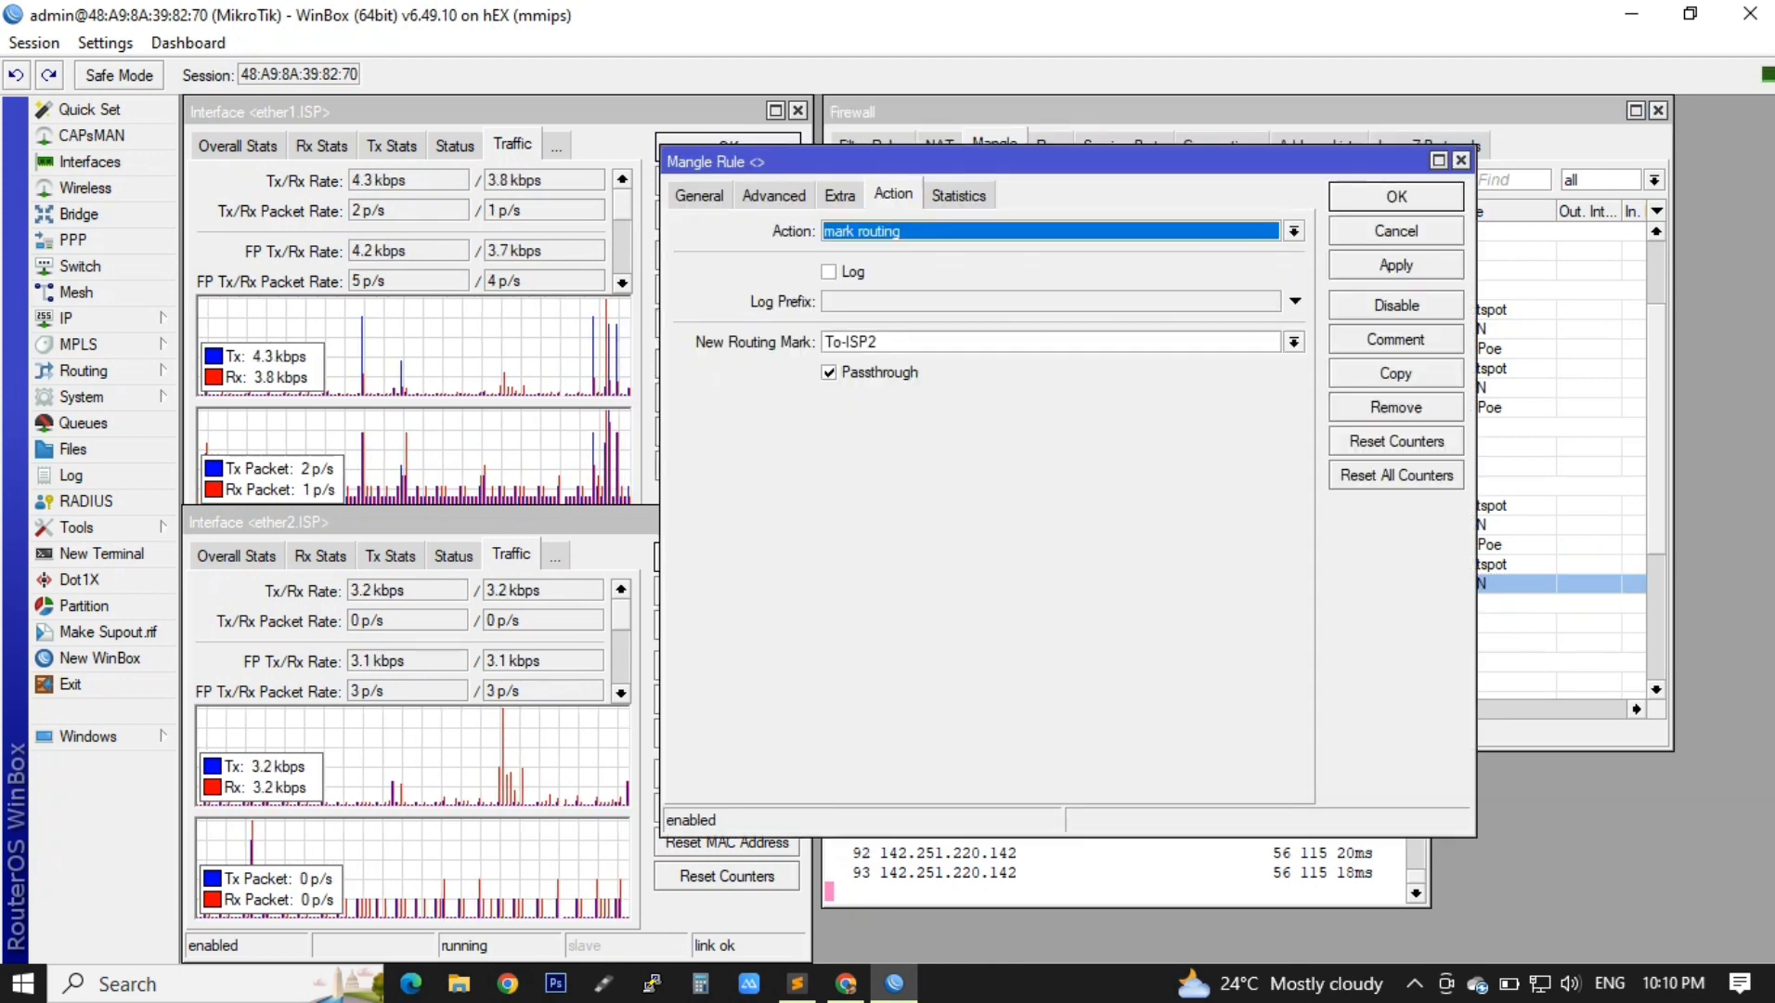
{"action": "left_click", "coordinate": [1396, 373]}
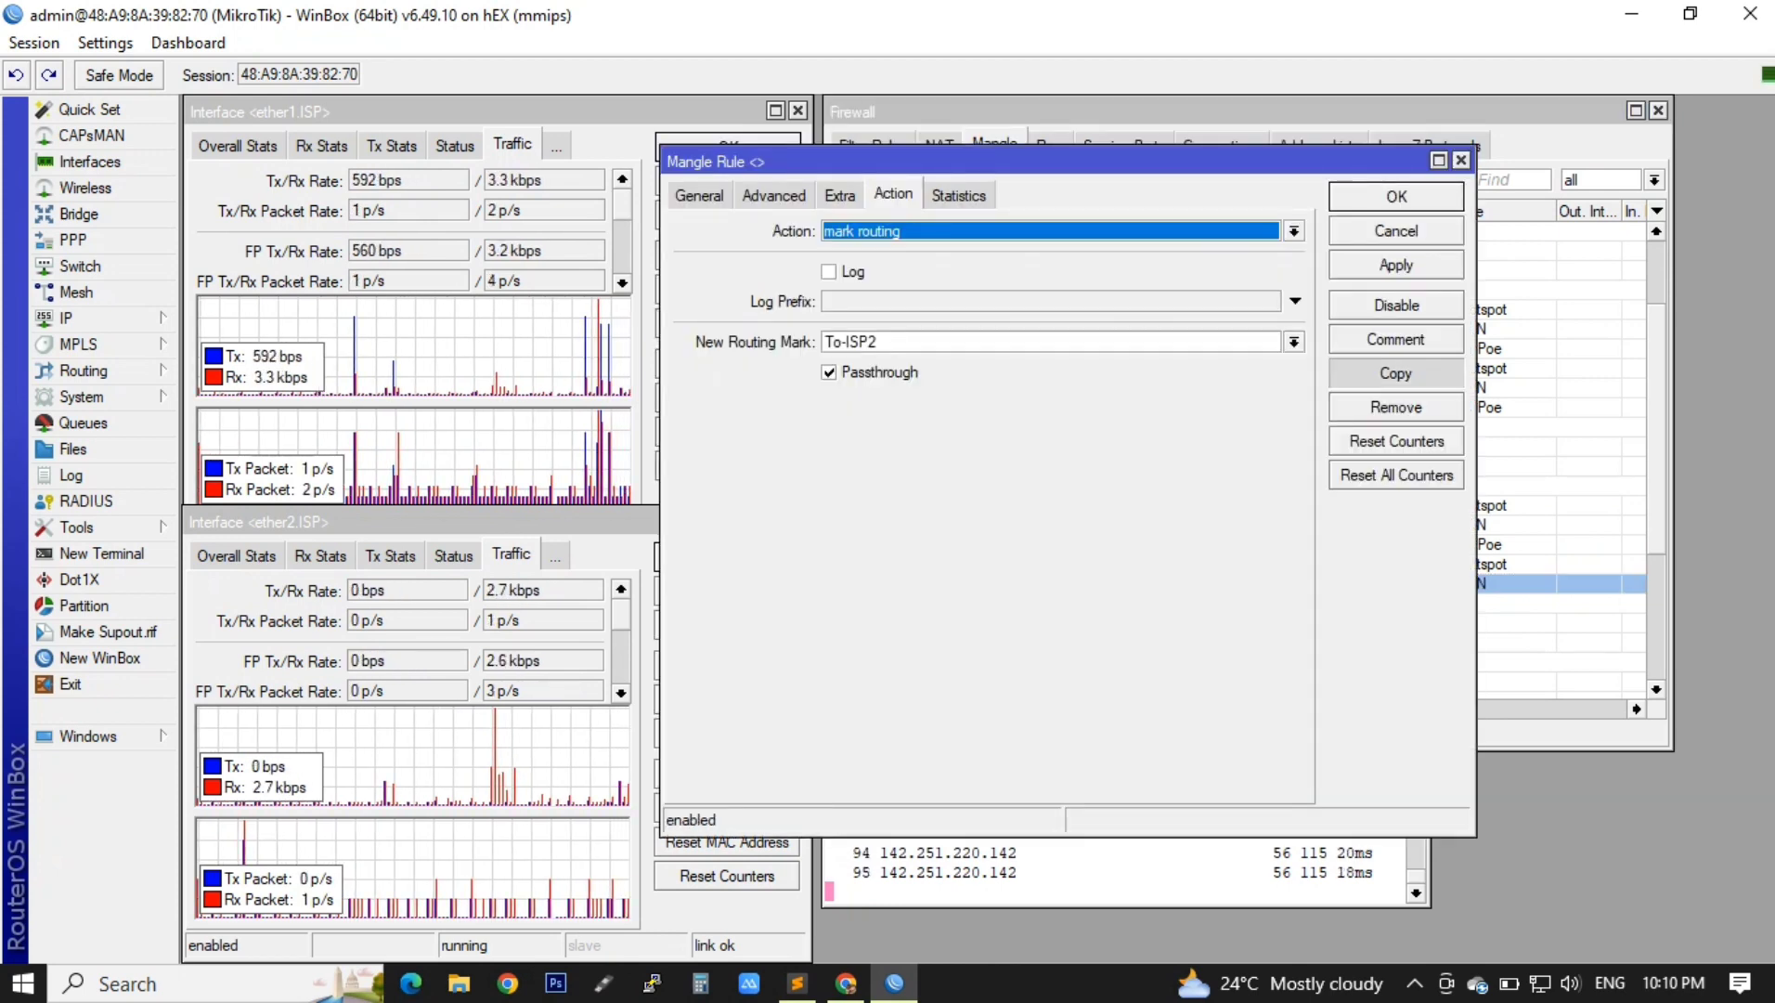
{"action": "left_click", "coordinate": [729, 226]}
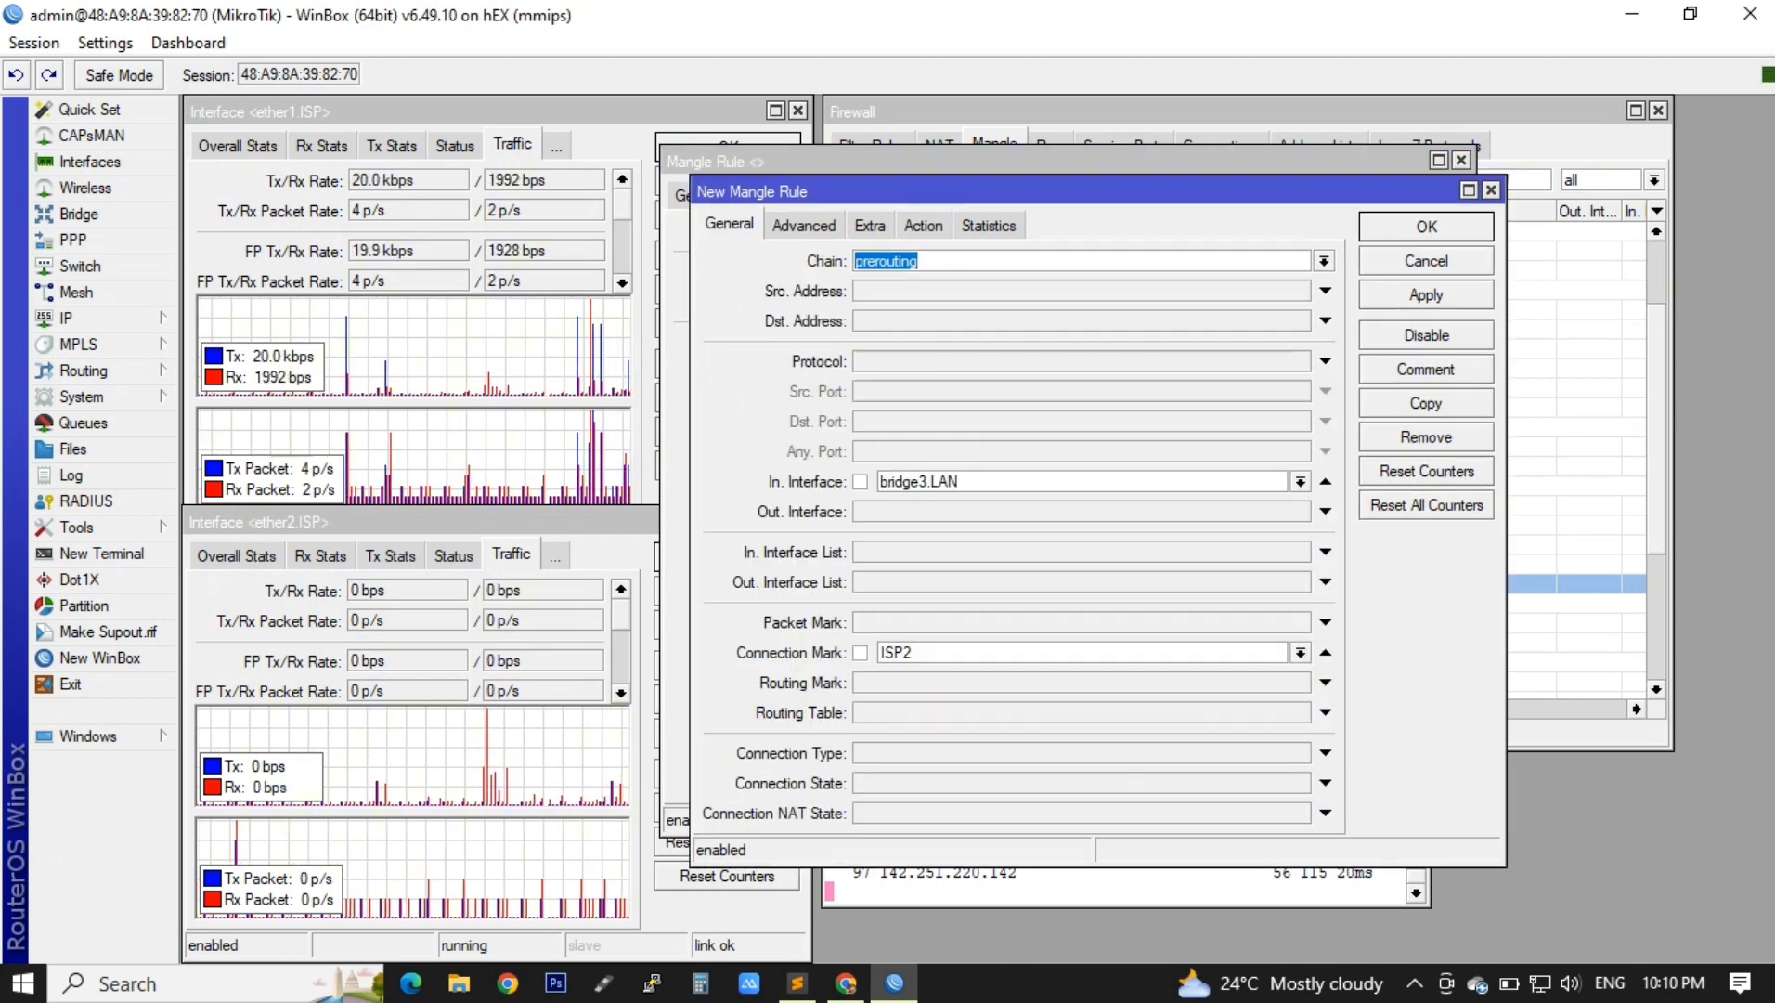
{"action": "left_click", "coordinate": [1300, 482]}
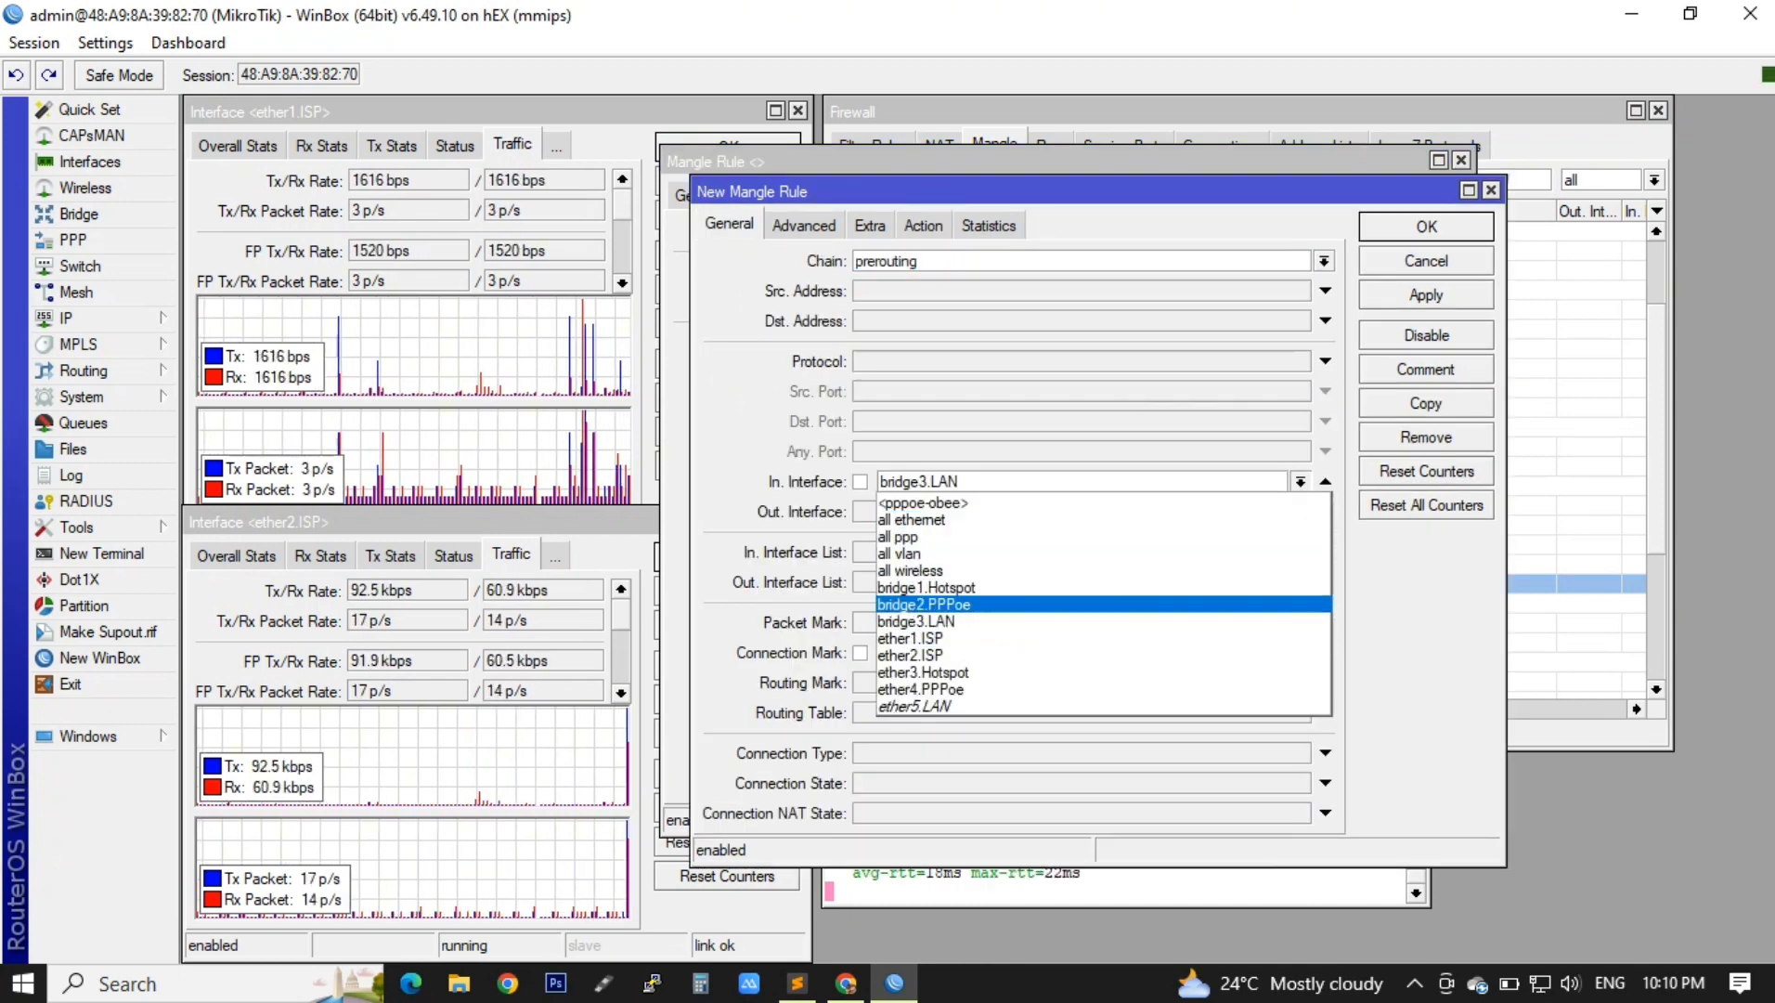
{"action": "left_click", "coordinate": [924, 604]}
{"action": "left_click", "coordinate": [1426, 295]}
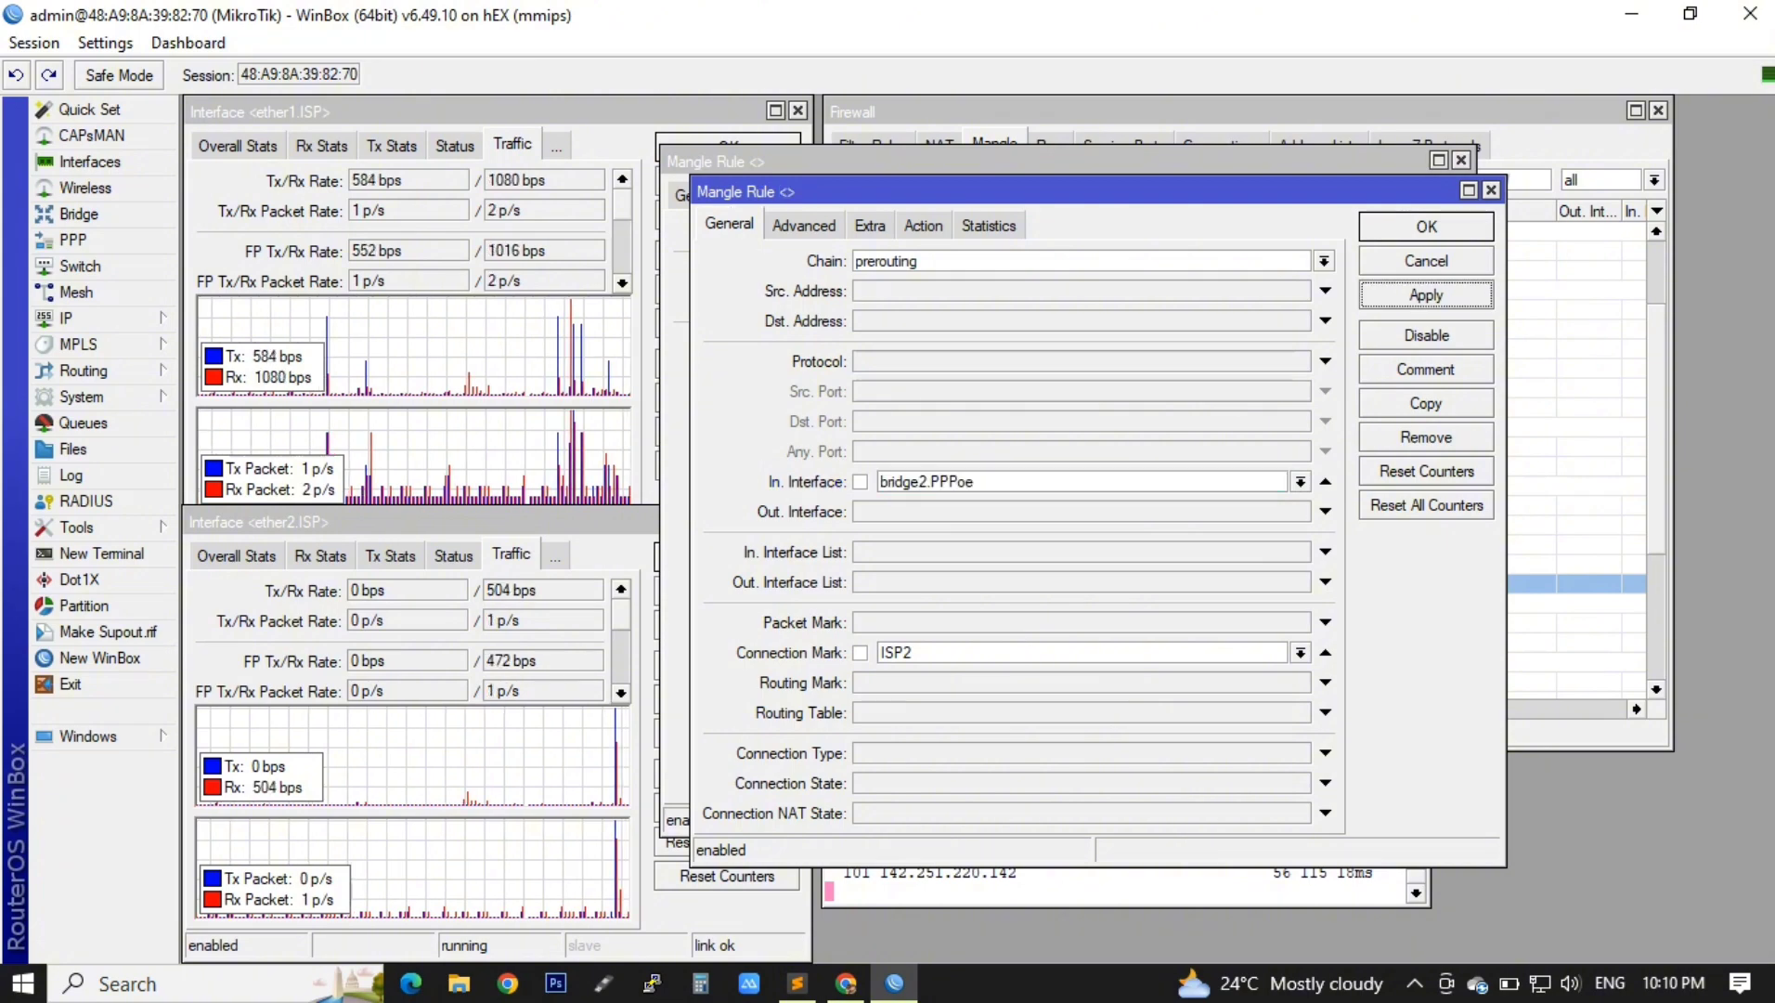
{"action": "left_click", "coordinate": [1426, 227]}
{"action": "left_click", "coordinate": [1397, 196]}
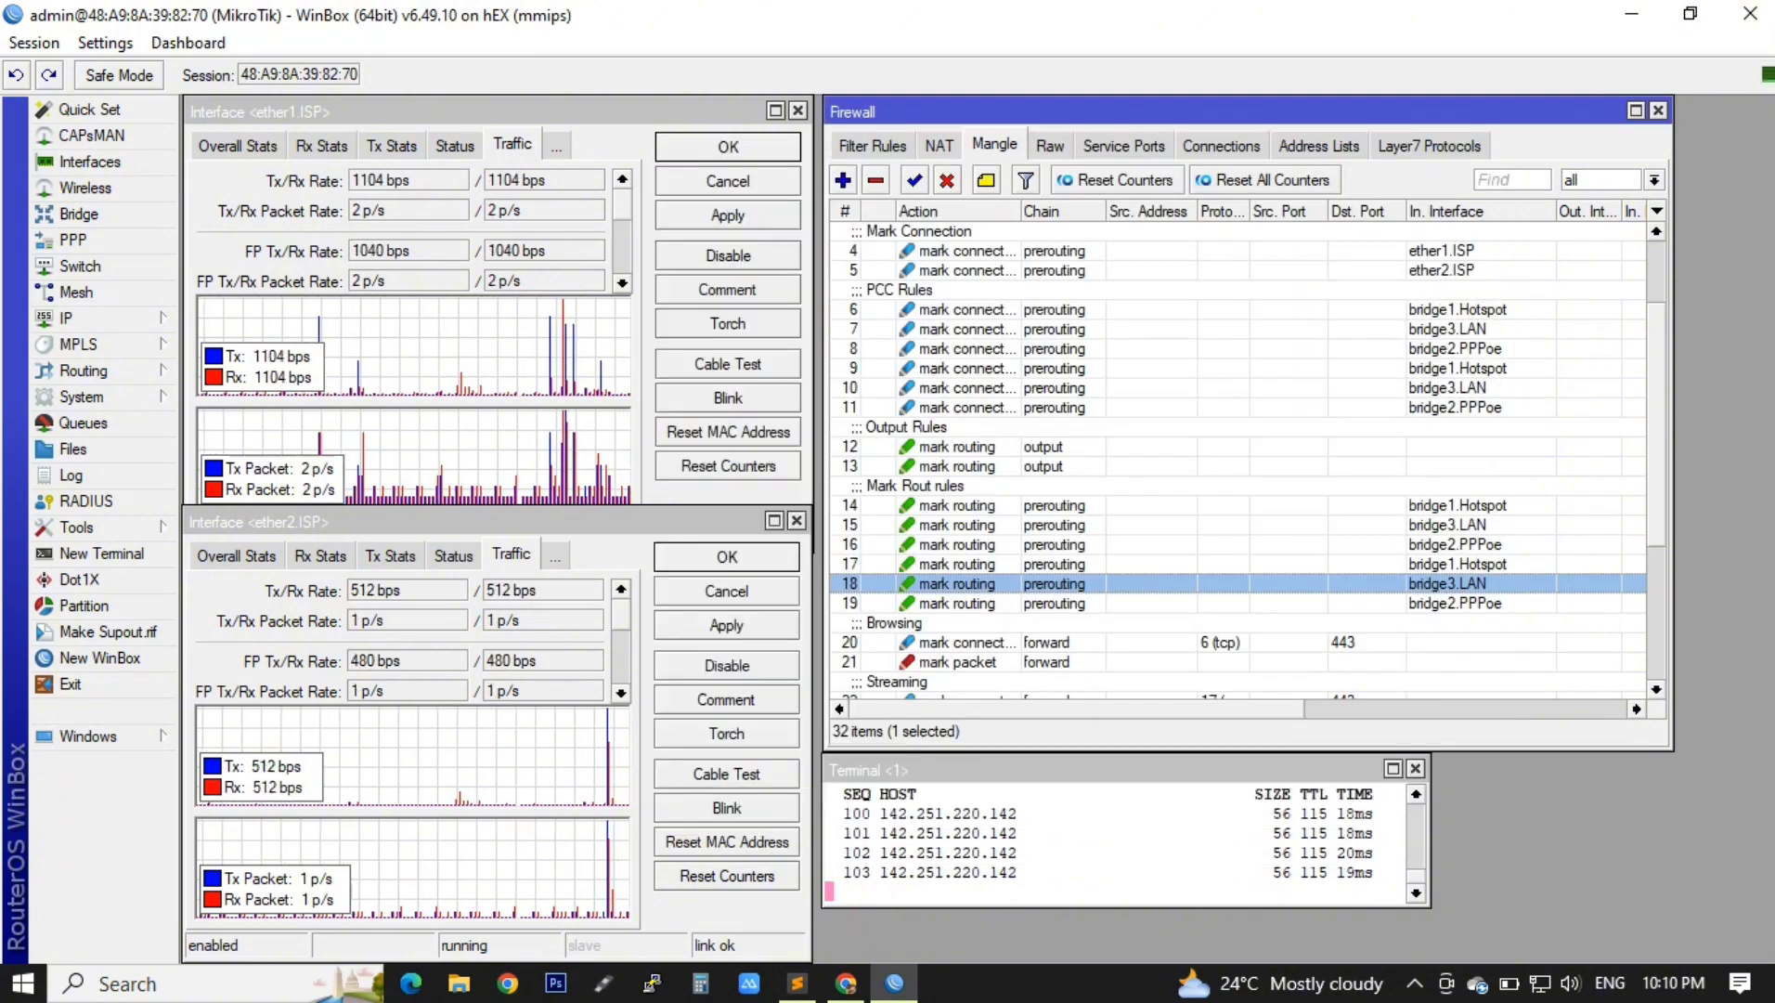
Step: Review the bridge2.PPPoe rules in the mark-routing and PCC sections of the mangle list
{"action": "left_click", "coordinate": [1509, 603]}
{"action": "left_click", "coordinate": [1506, 546]}
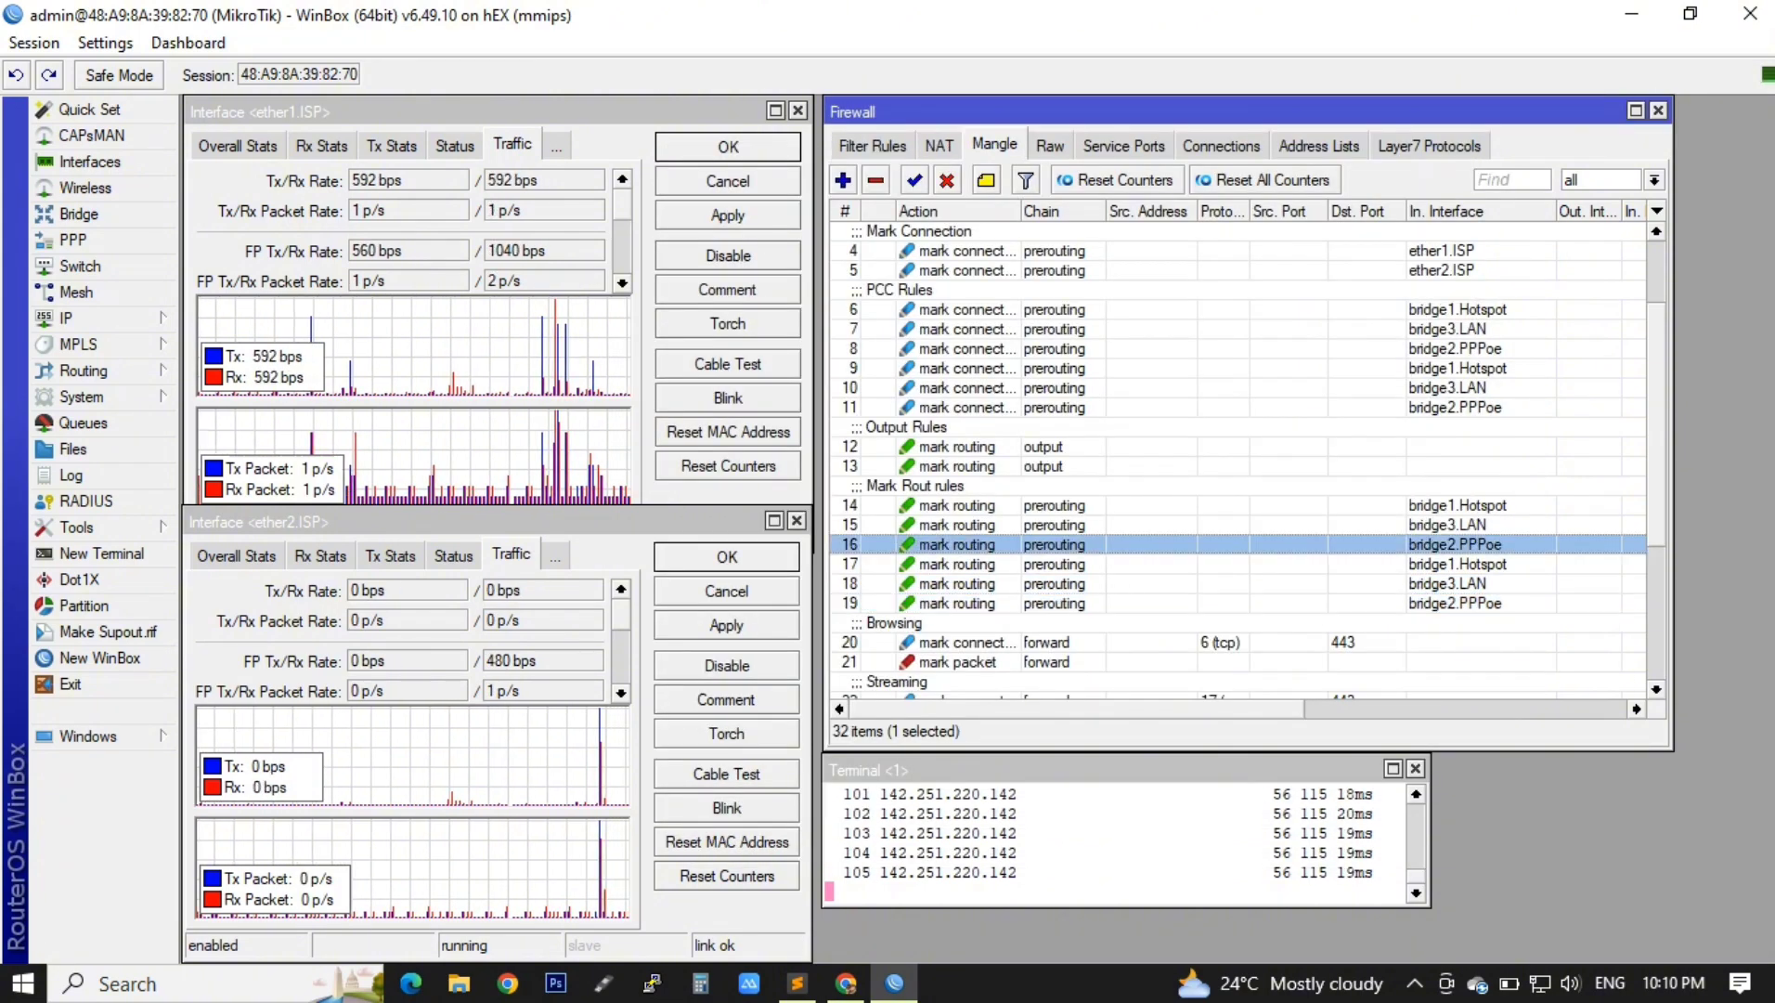
{"action": "key", "text": "Up"}
{"action": "key", "text": "Up"}
{"action": "key", "text": "Up"}
{"action": "key", "text": "Up"}
{"action": "key", "text": "Up"}
{"action": "key", "text": "Up"}
{"action": "key", "text": "Up"}
{"action": "key", "text": "Up"}
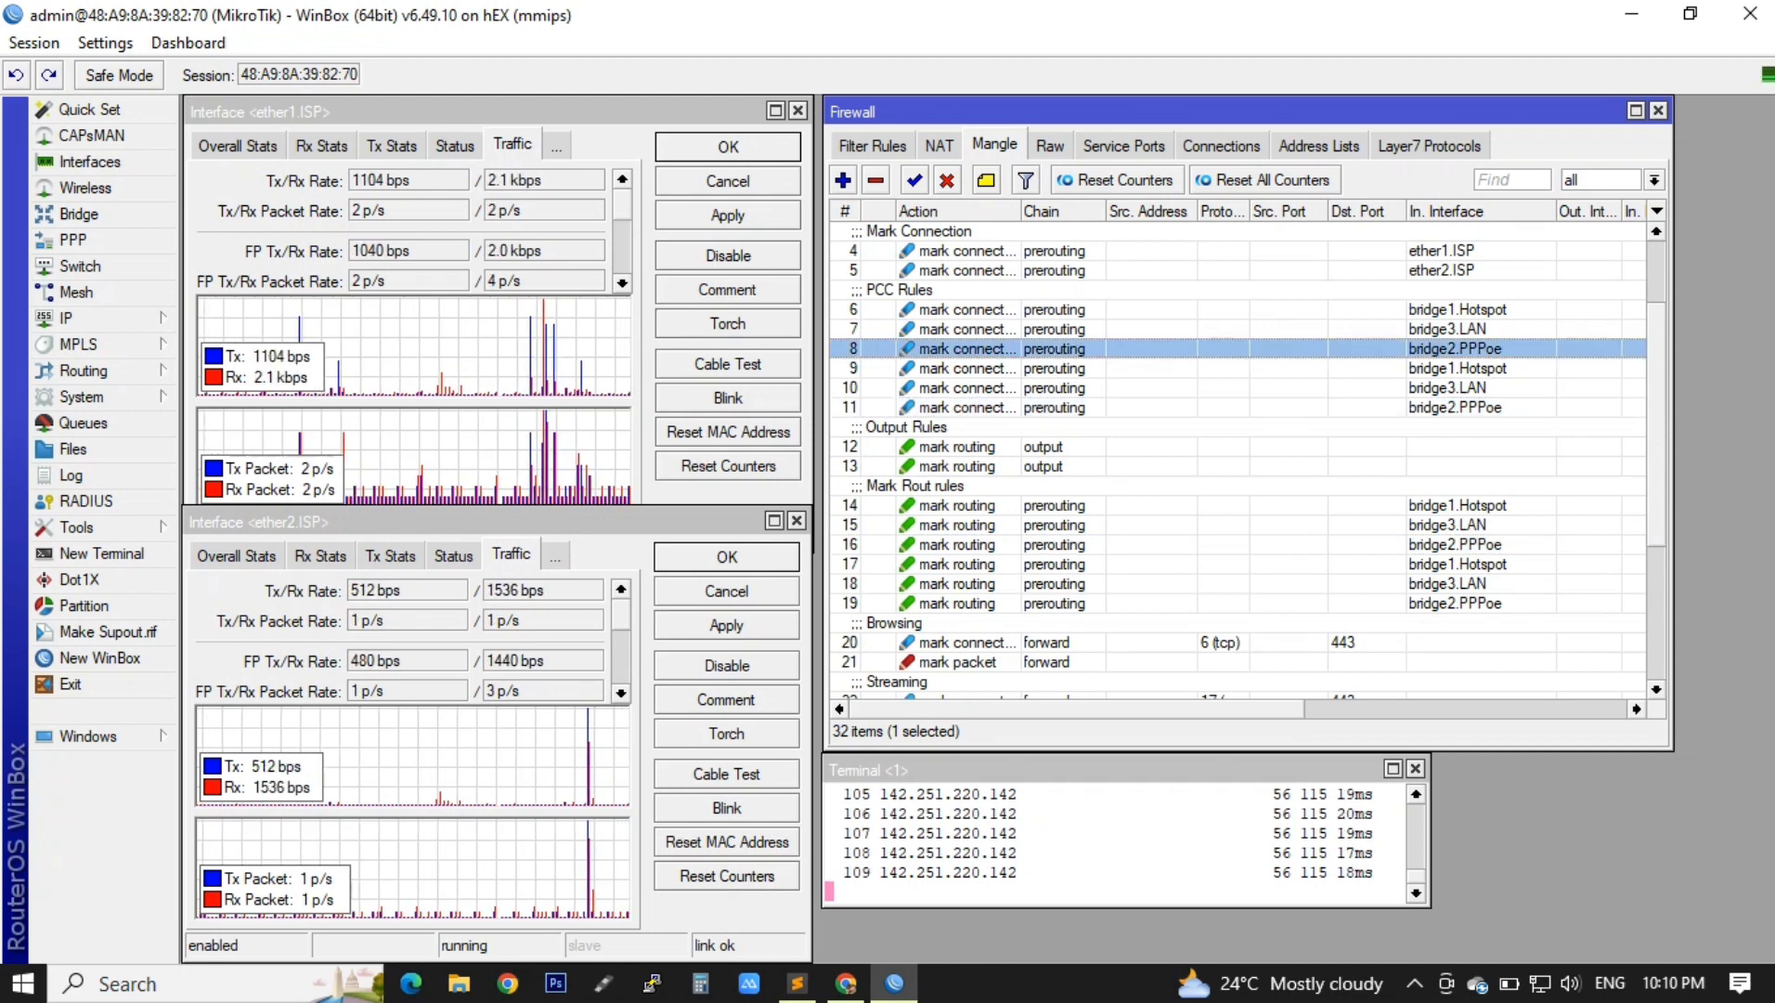
Step: Check the AllPorts address-list entry for 192.168.80.0/24 against the LAN.pool range in the IP pools
{"action": "left_click", "coordinate": [1319, 146]}
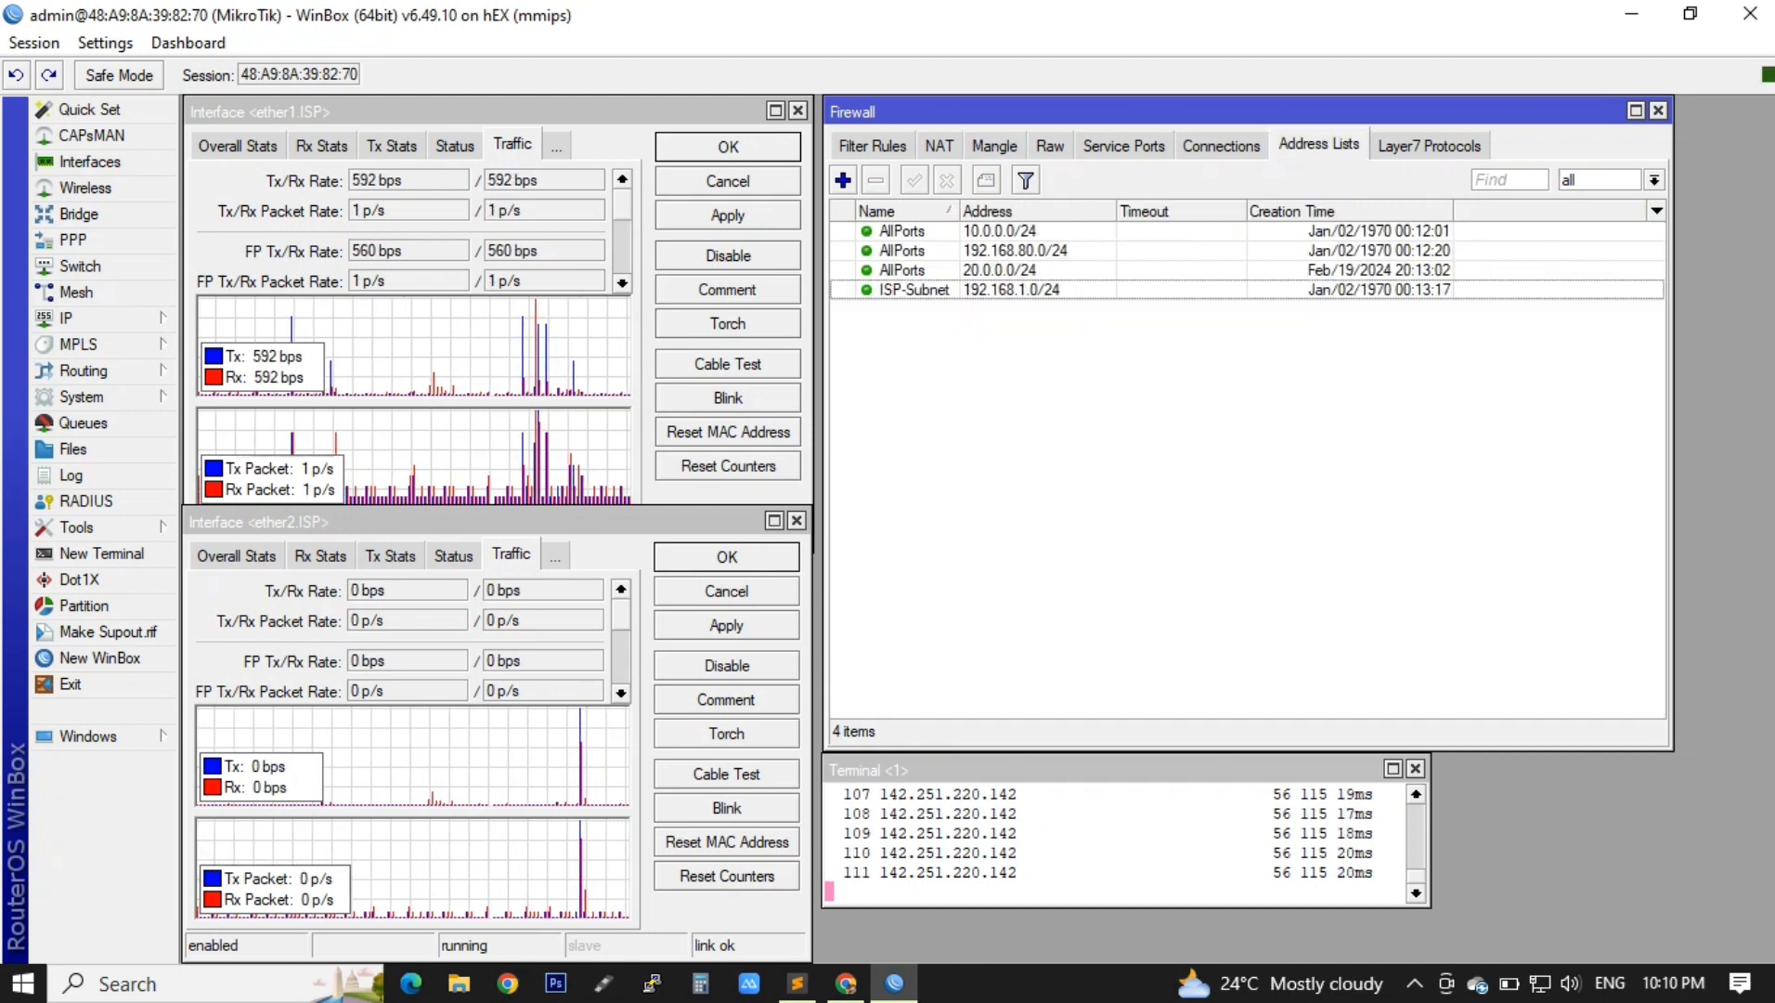
{"action": "double_click", "coordinate": [1014, 251]}
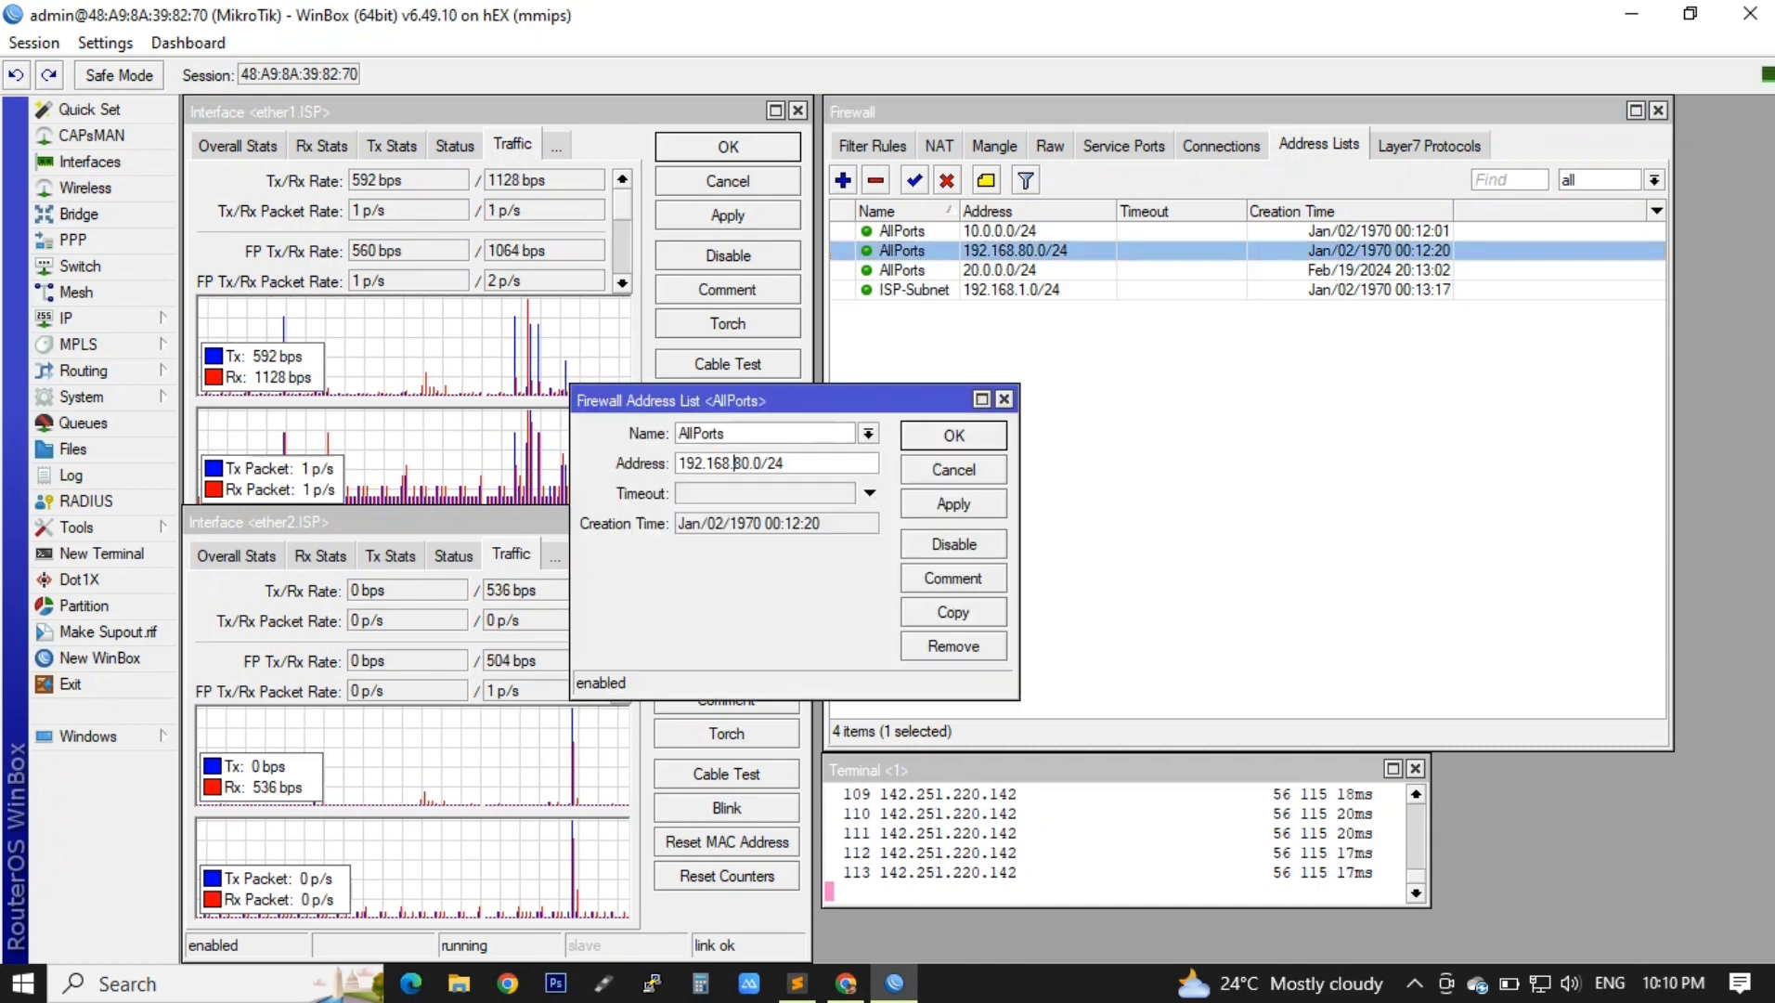
{"action": "left_click", "coordinate": [870, 493]}
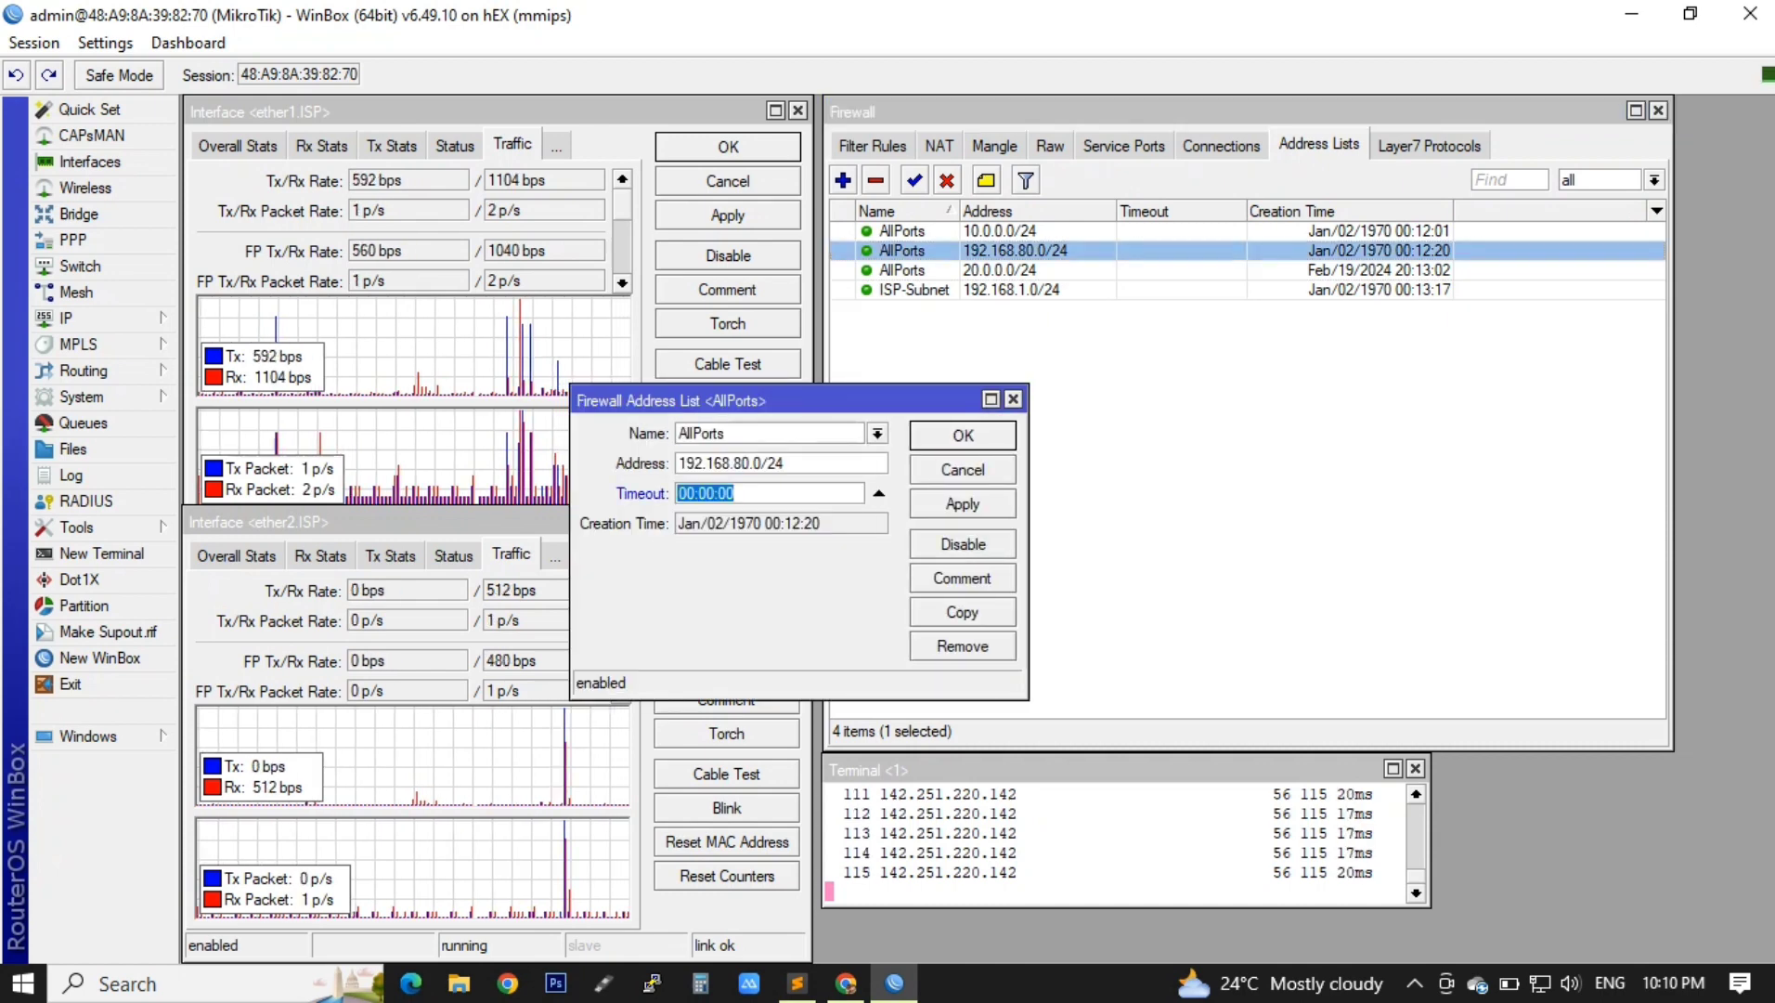
{"action": "left_click", "coordinate": [878, 493]}
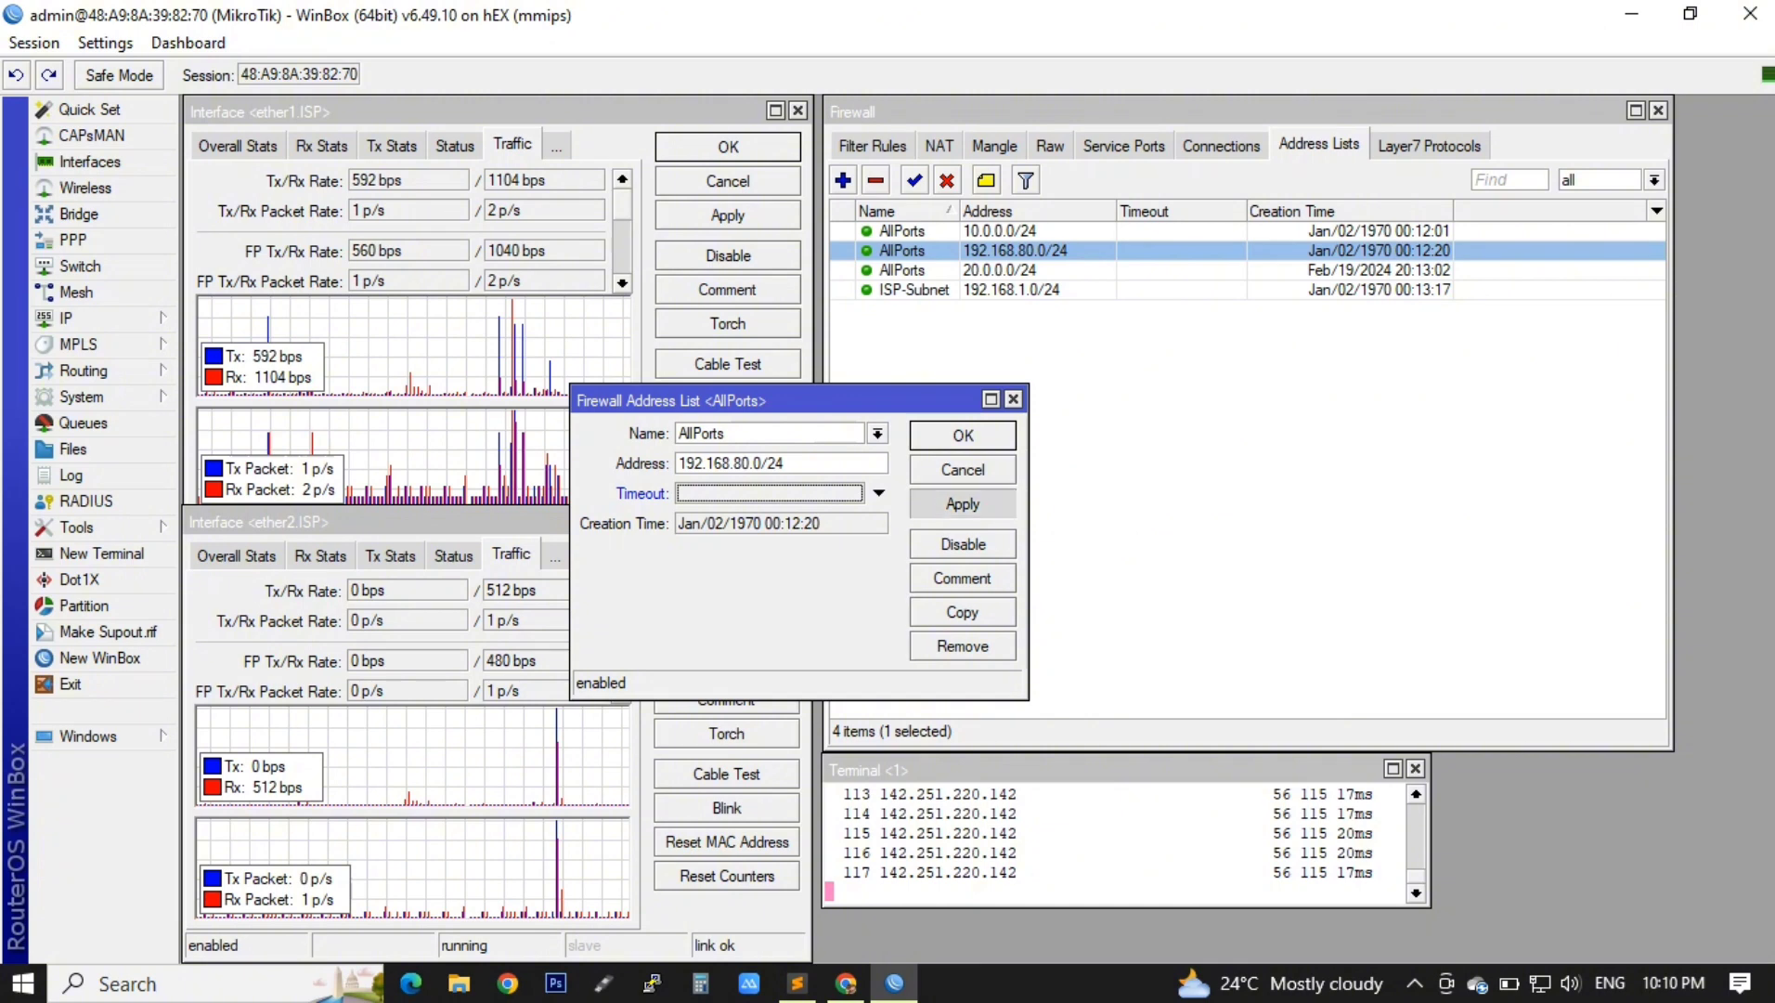
{"action": "left_click", "coordinate": [963, 504]}
{"action": "left_click", "coordinate": [963, 435]}
{"action": "left_click", "coordinate": [975, 441]}
{"action": "left_click", "coordinate": [1014, 251]}
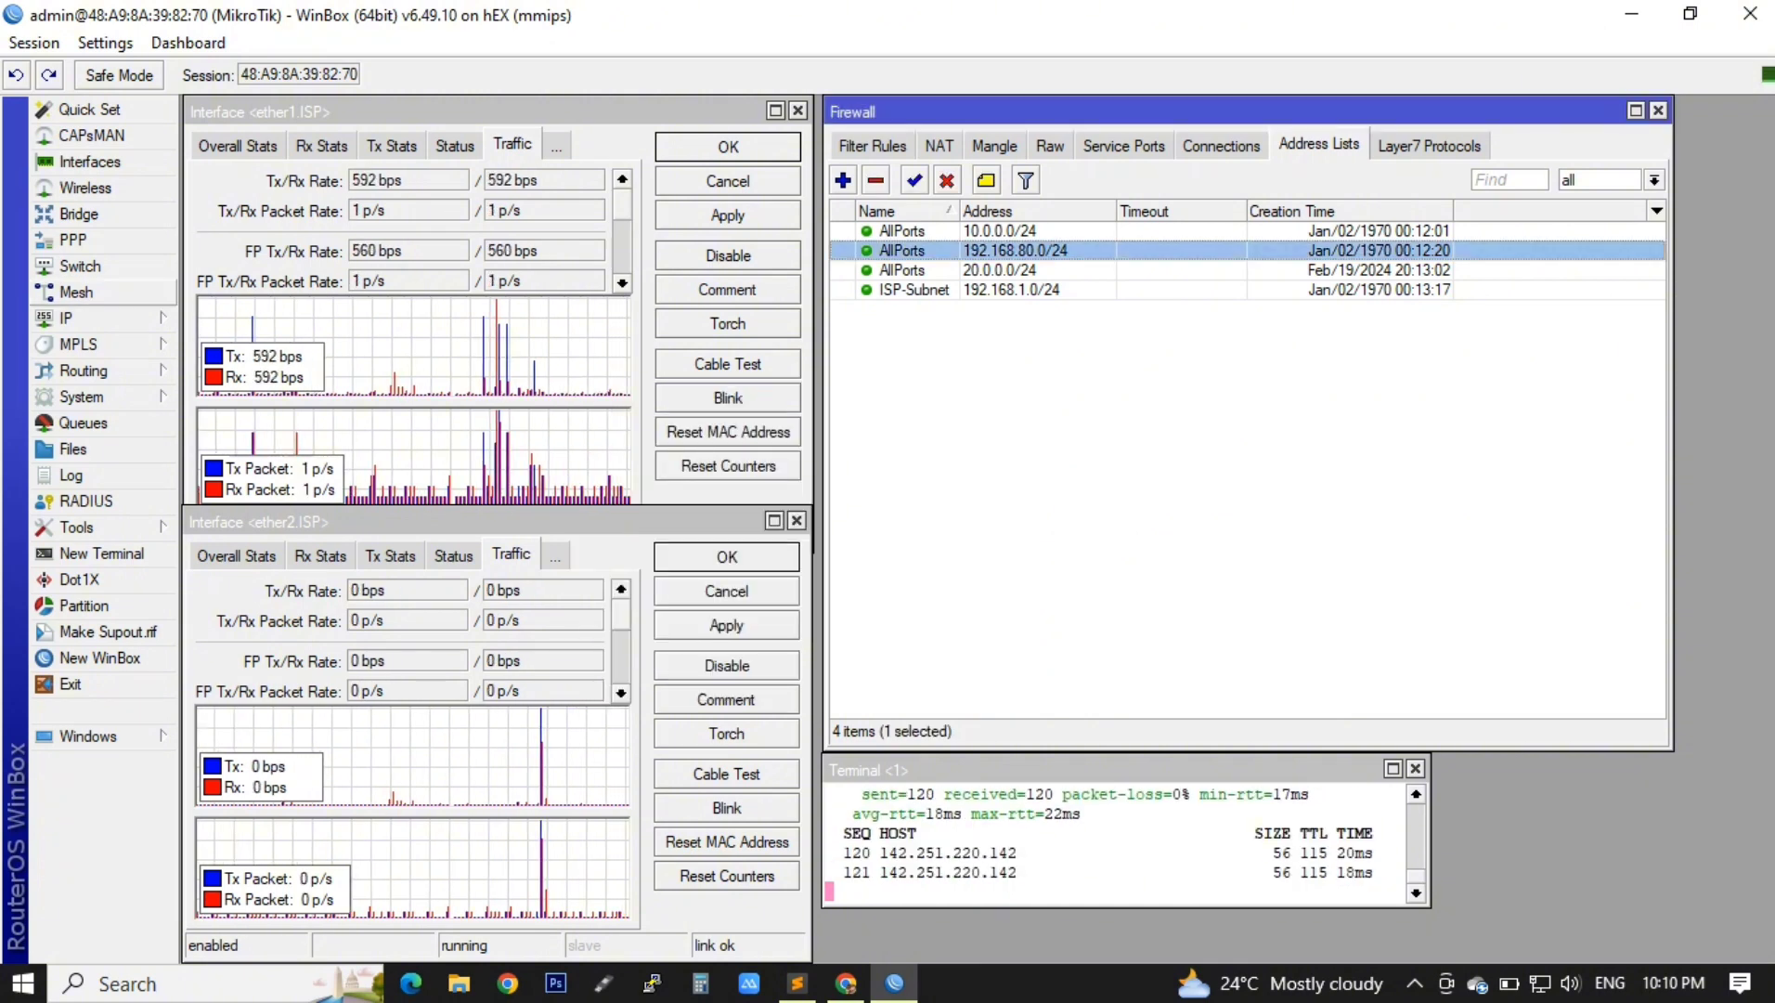
{"action": "left_click", "coordinate": [65, 317]}
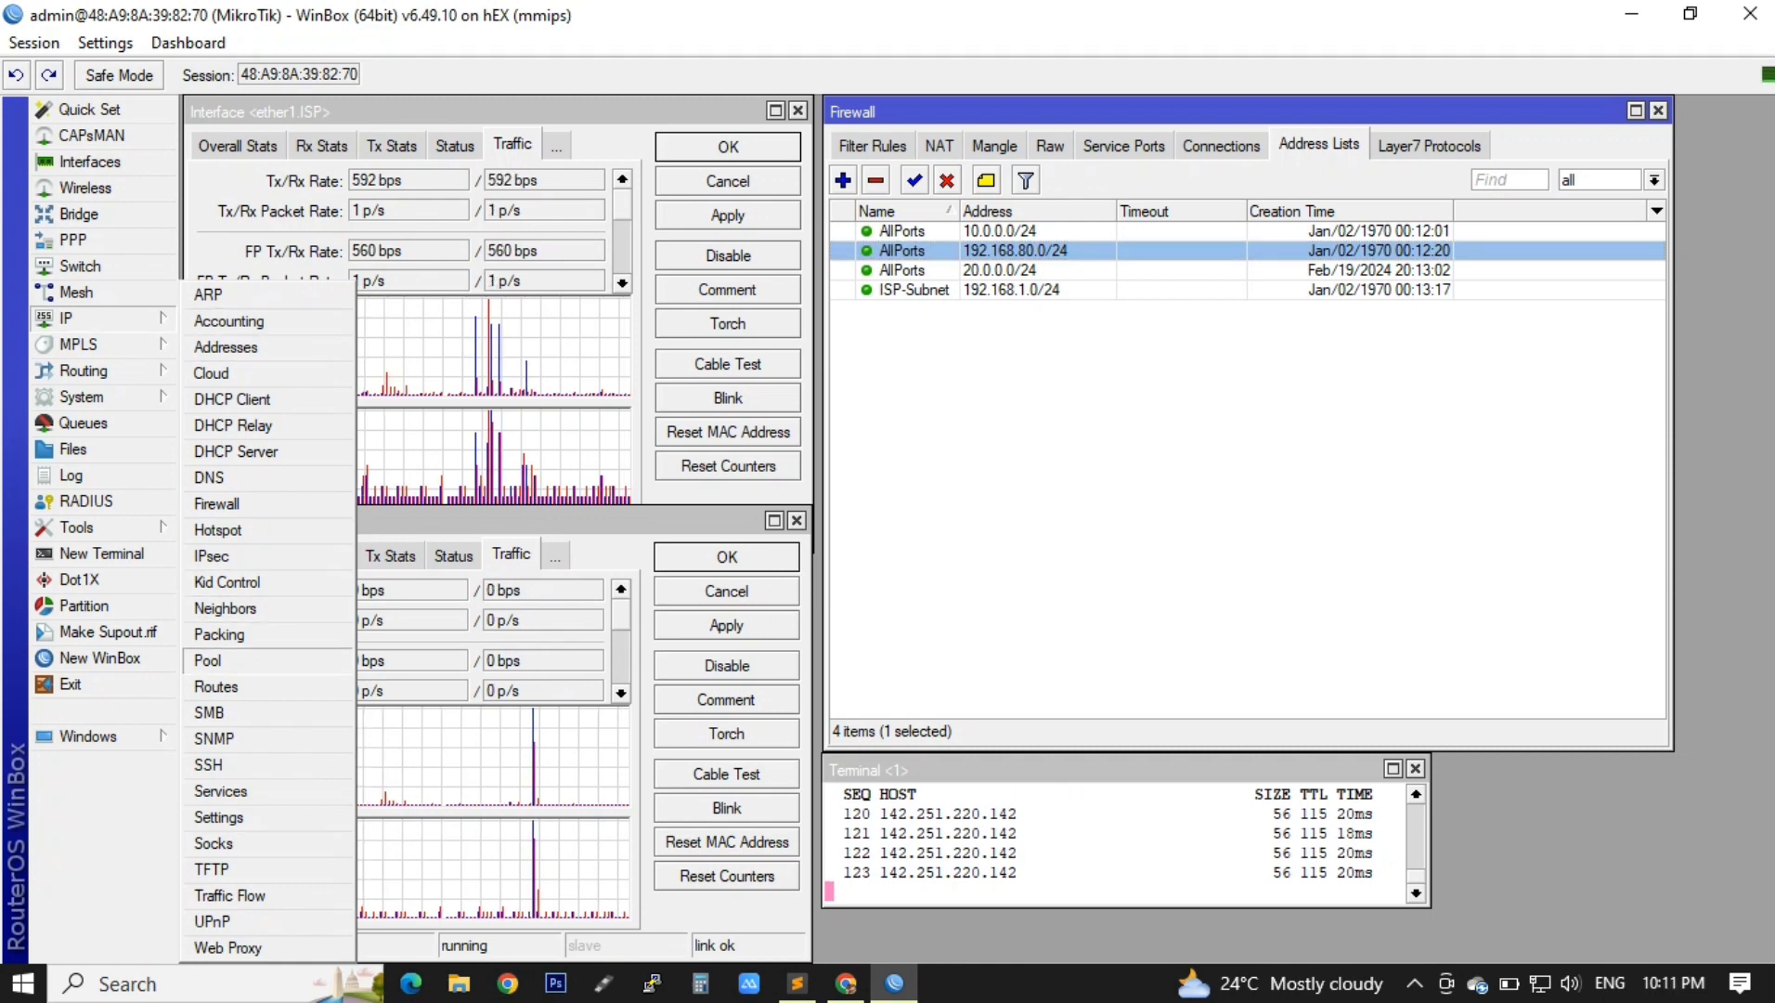
{"action": "left_click", "coordinate": [208, 661]}
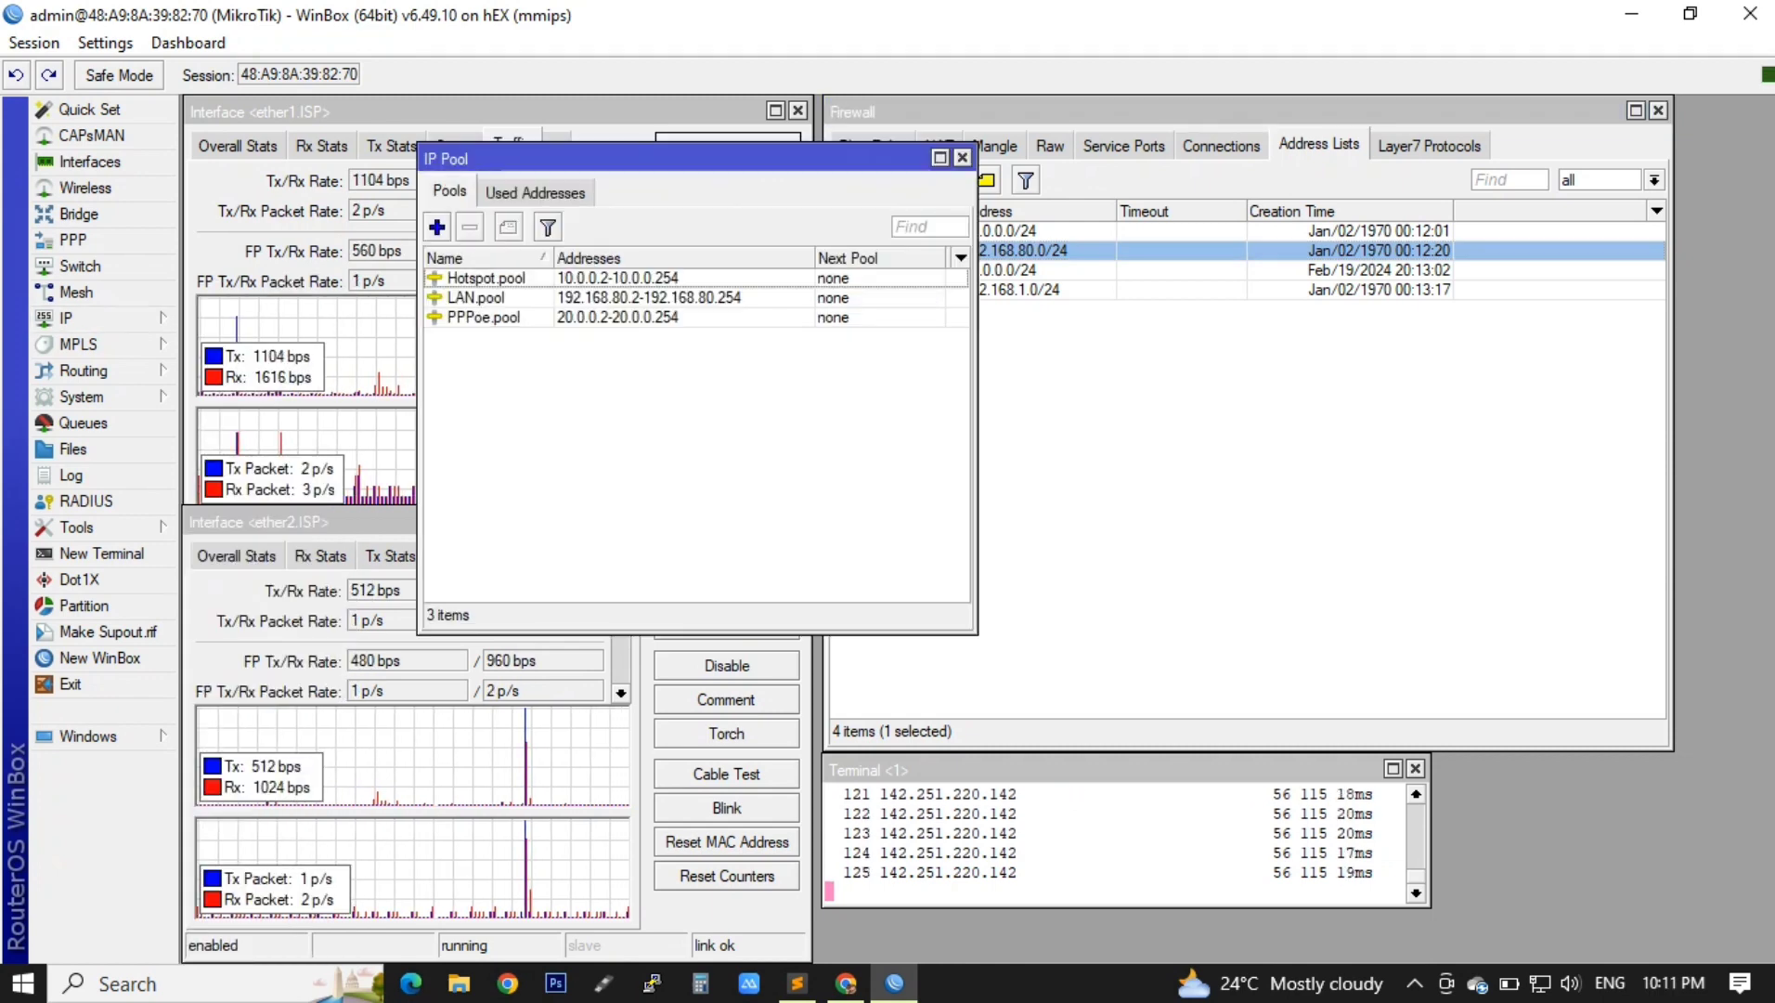
{"action": "left_click", "coordinate": [594, 298]}
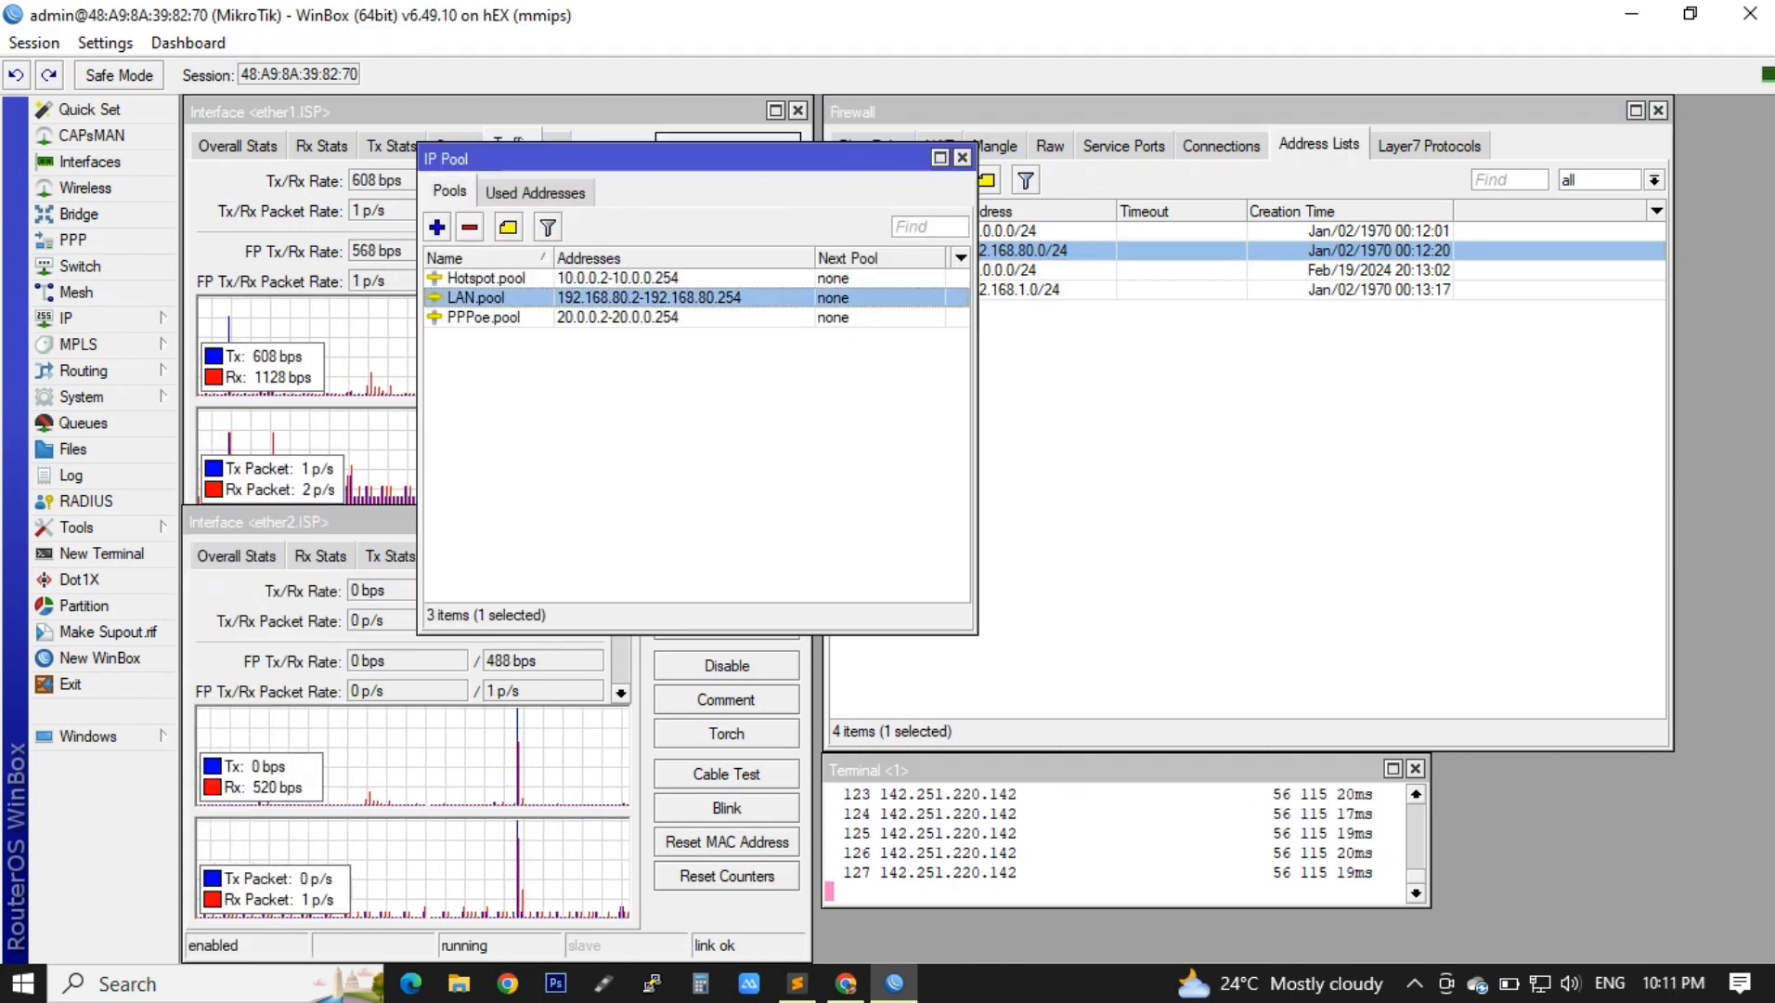
{"action": "left_click", "coordinate": [962, 156]}
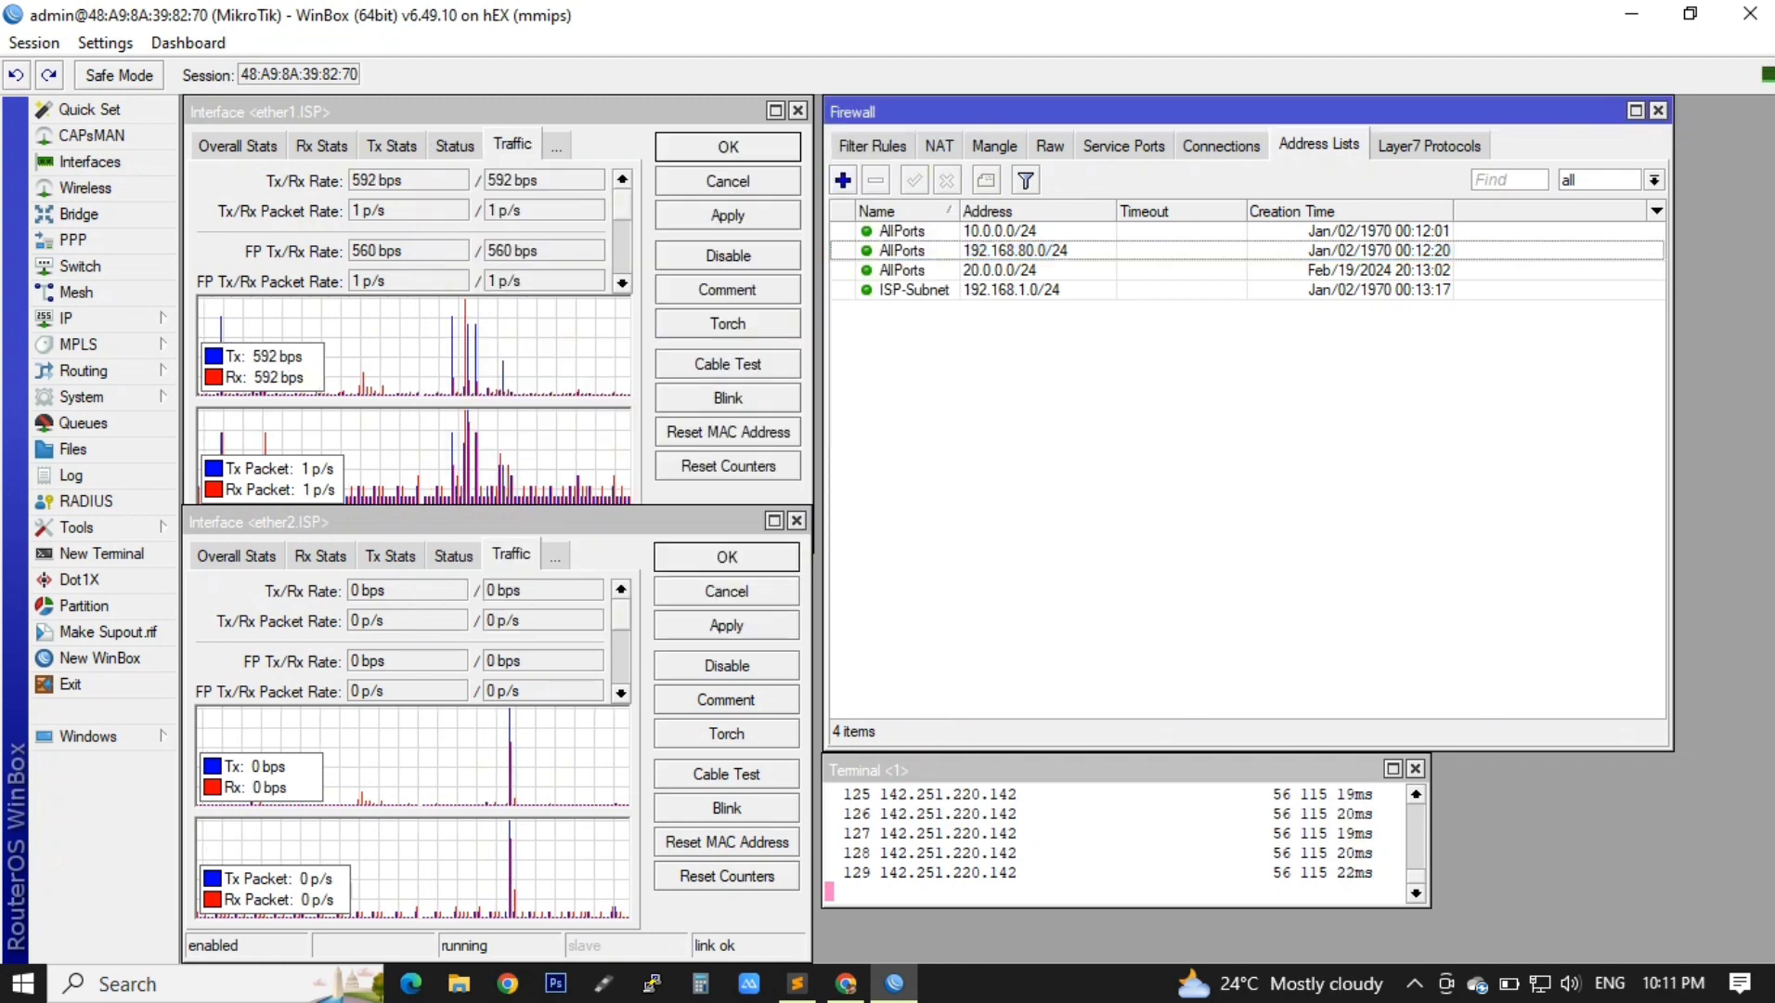
Step: Review the mangle rules from the PCC section down to the Downloads section
{"action": "left_click", "coordinate": [994, 146]}
{"action": "left_click", "coordinate": [1114, 466]}
{"action": "scroll", "coordinate": [1114, 466], "scroll_direction": "down", "scroll_amount": 2}
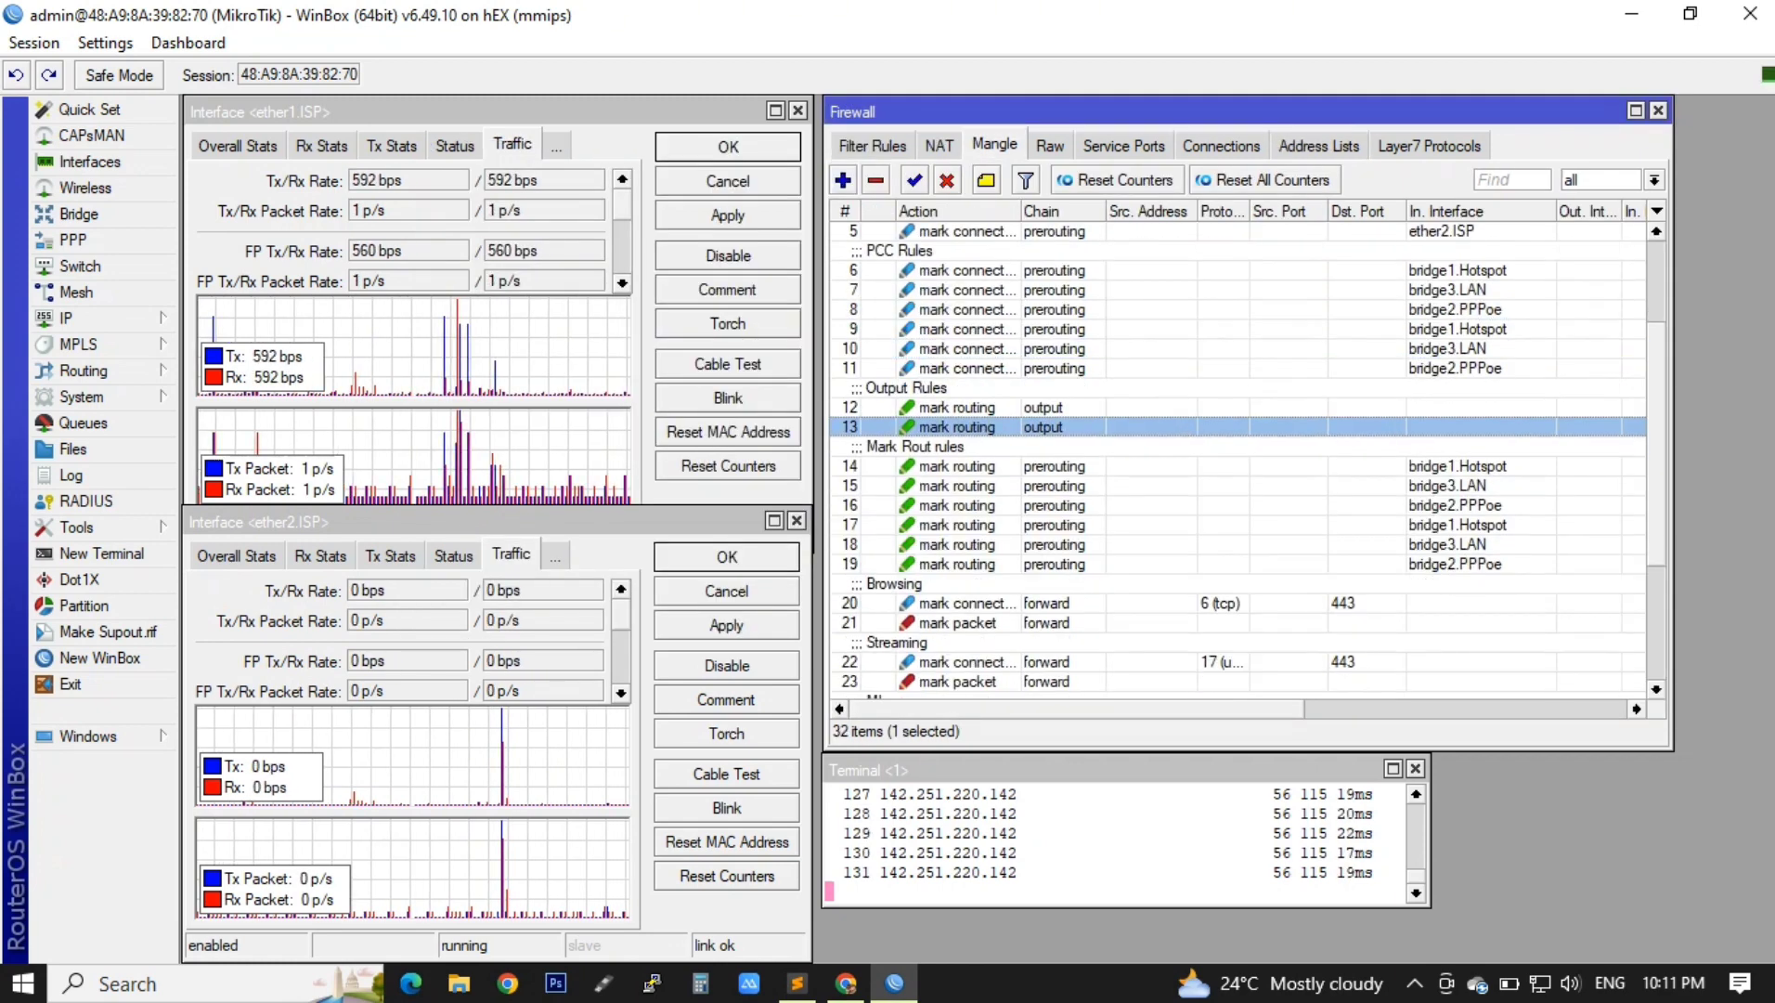
{"action": "scroll", "coordinate": [1244, 459], "scroll_direction": "down", "scroll_amount": 4}
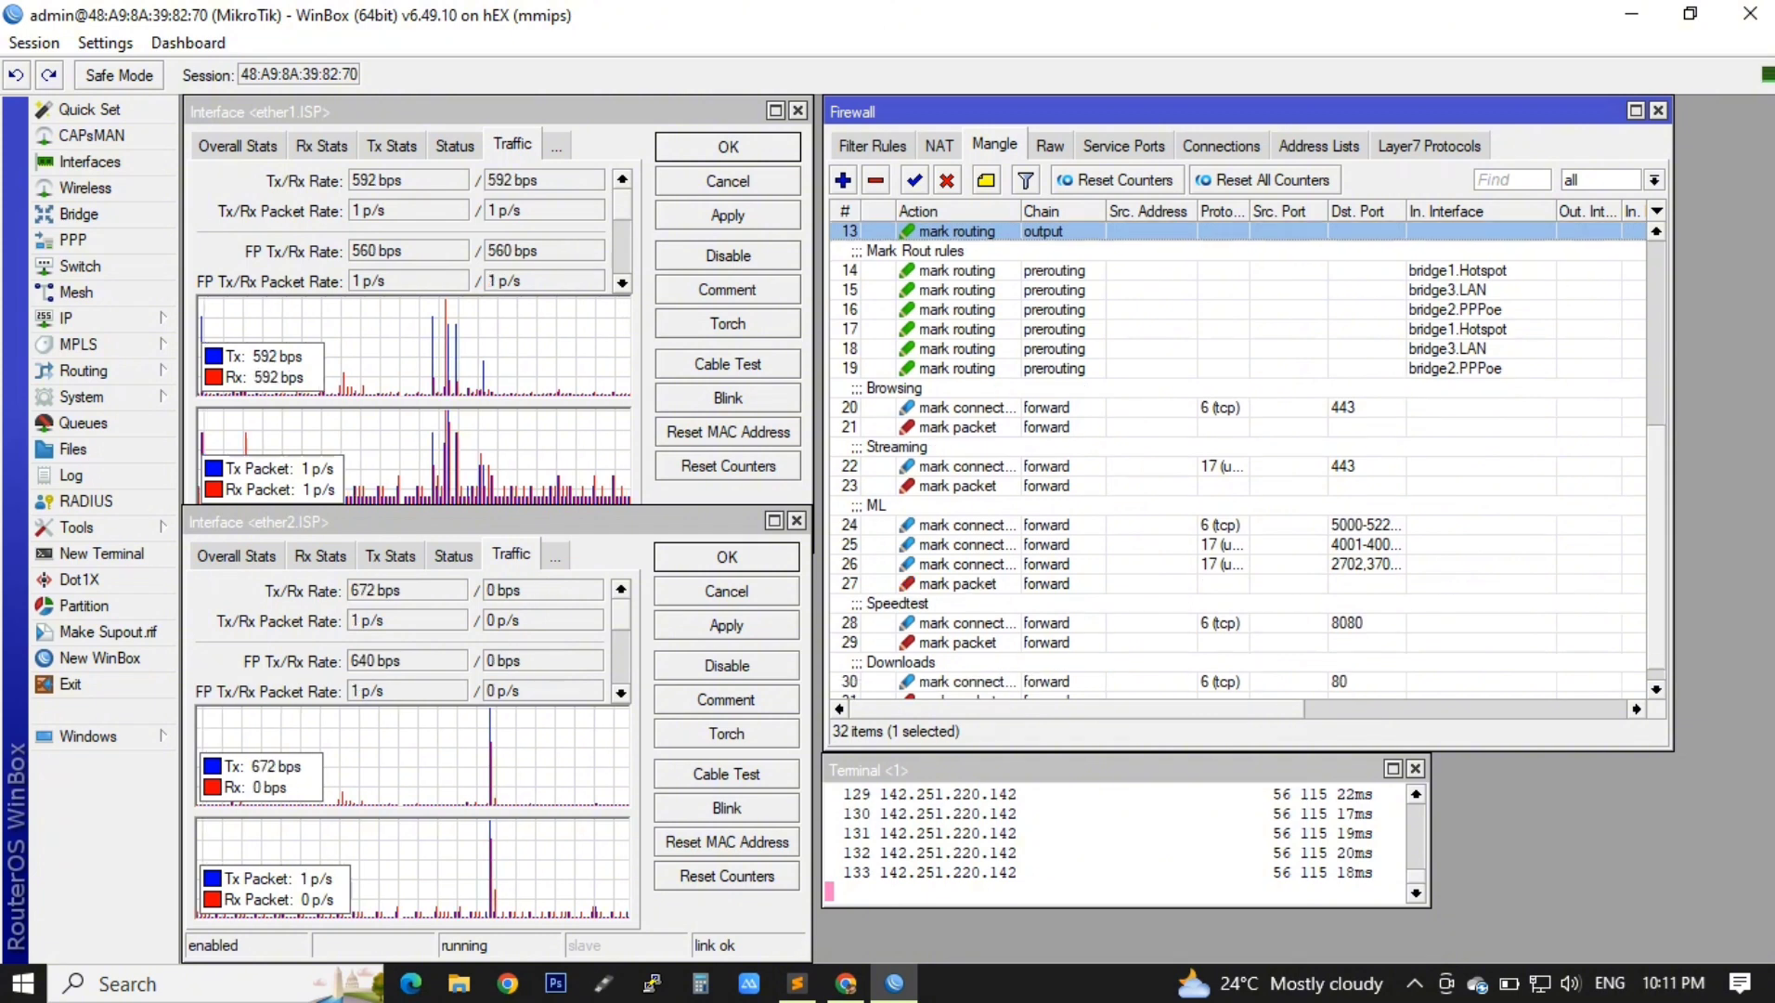
{"action": "scroll", "coordinate": [1244, 460], "scroll_direction": "down", "scroll_amount": 1}
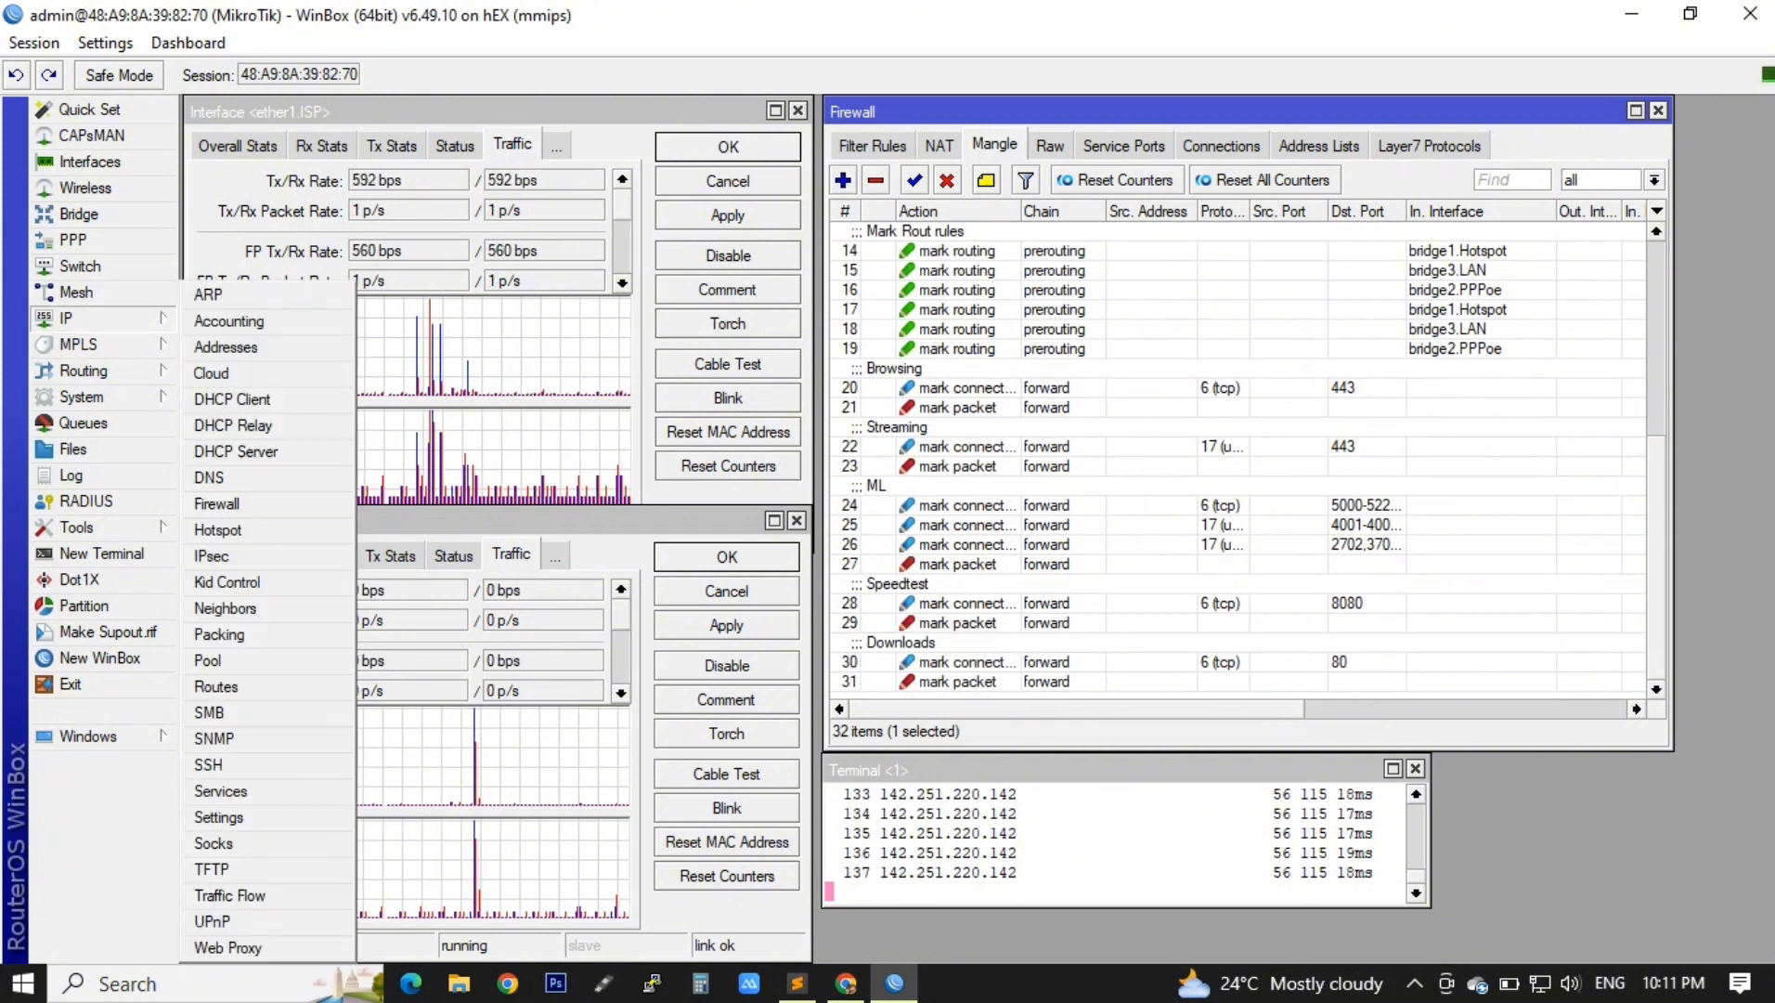
Step: Open the login and logout scripts of the default hotspot user profile and widen its window so the queue lines fit
{"action": "left_click", "coordinate": [65, 318]}
{"action": "left_click", "coordinate": [217, 529]}
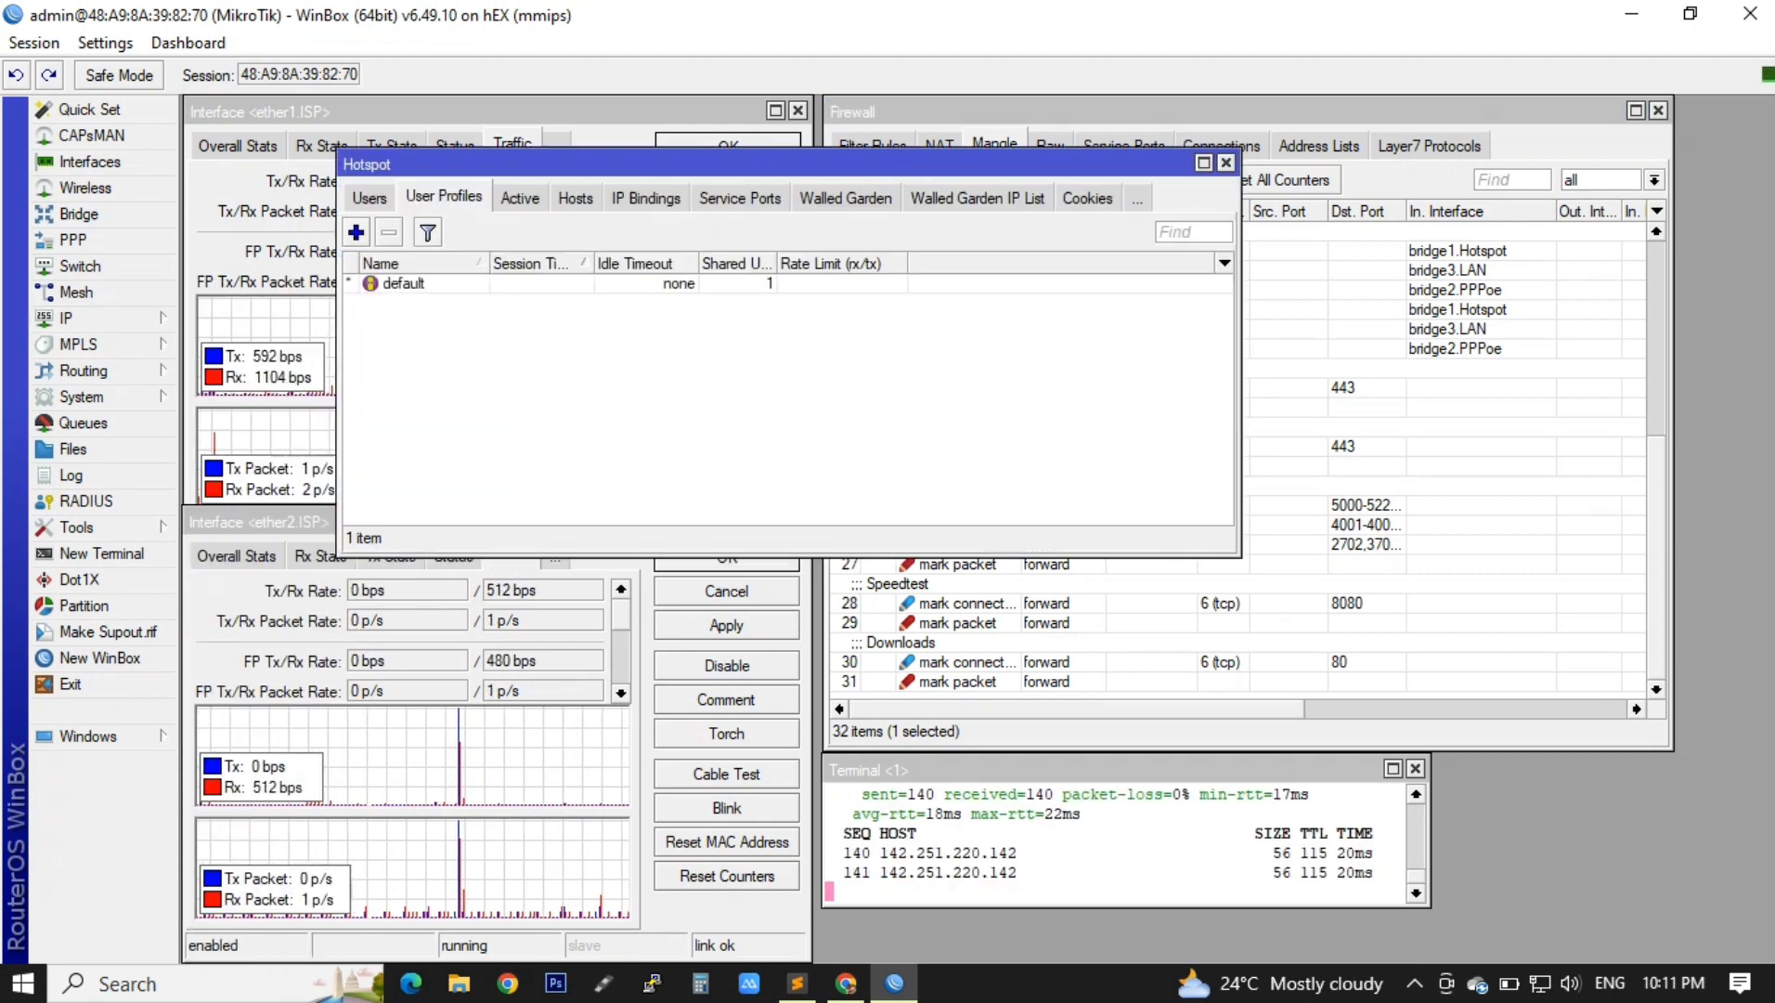
{"action": "left_click", "coordinate": [404, 283]}
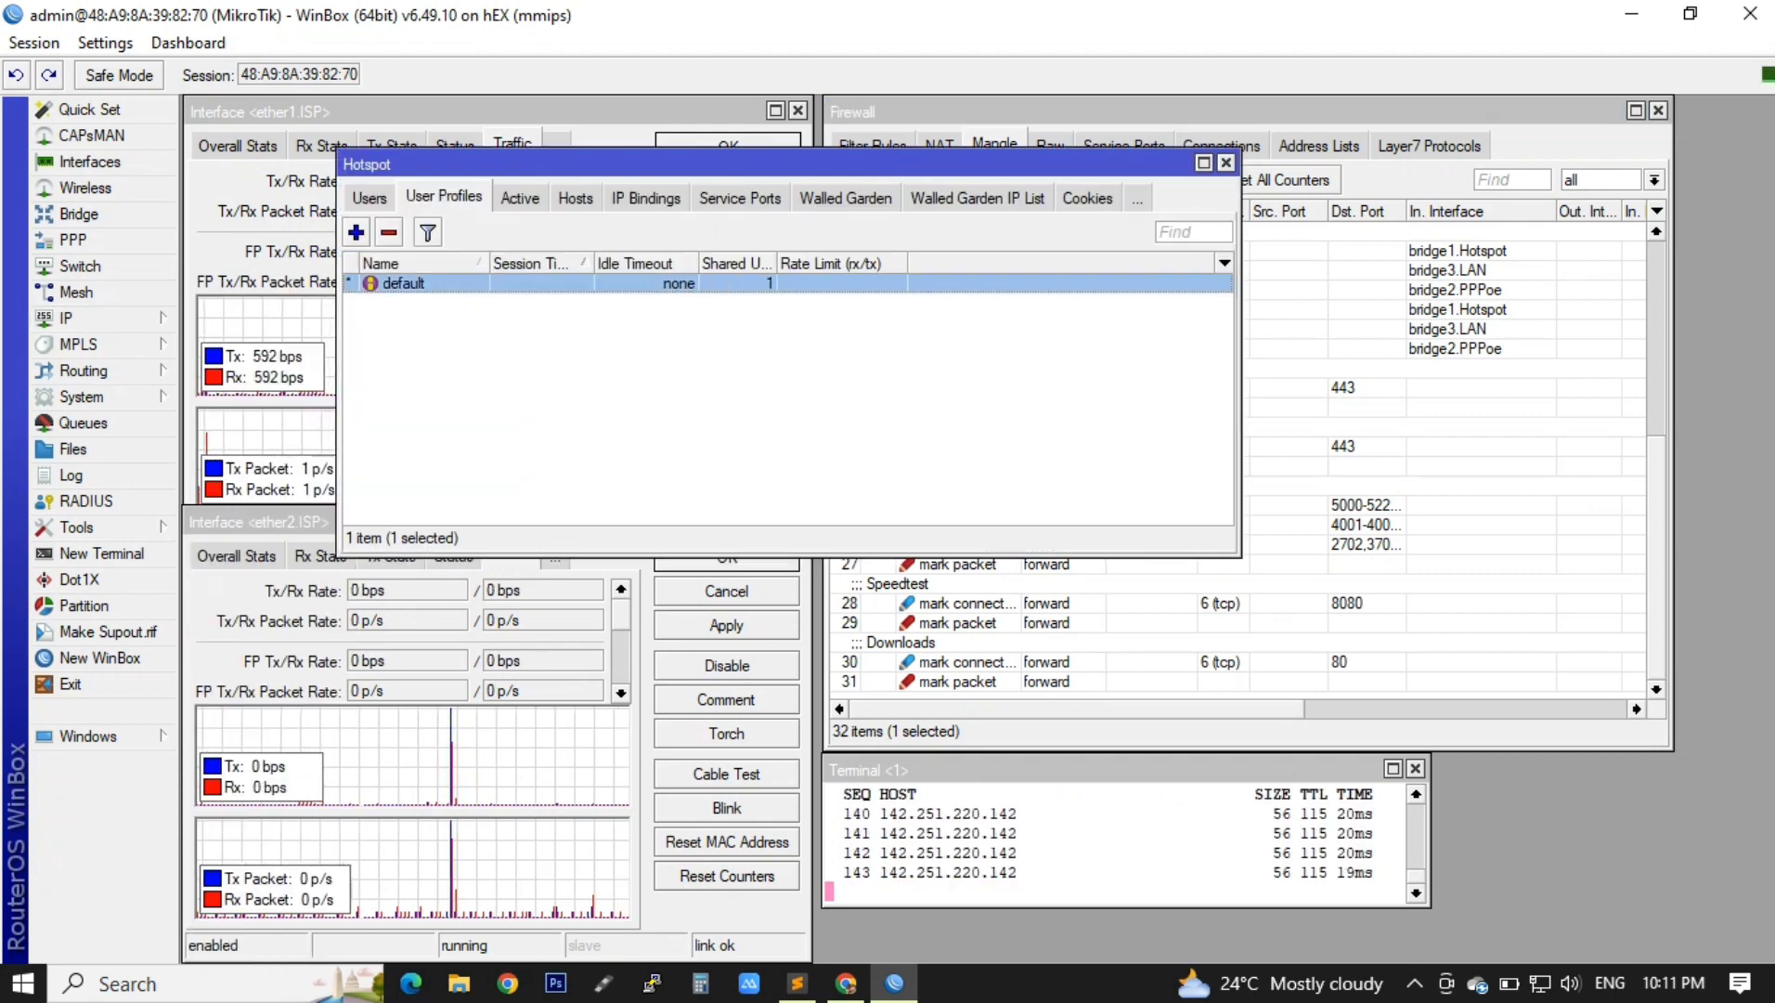
{"action": "double_click", "coordinate": [404, 284]}
{"action": "left_click", "coordinate": [341, 654]}
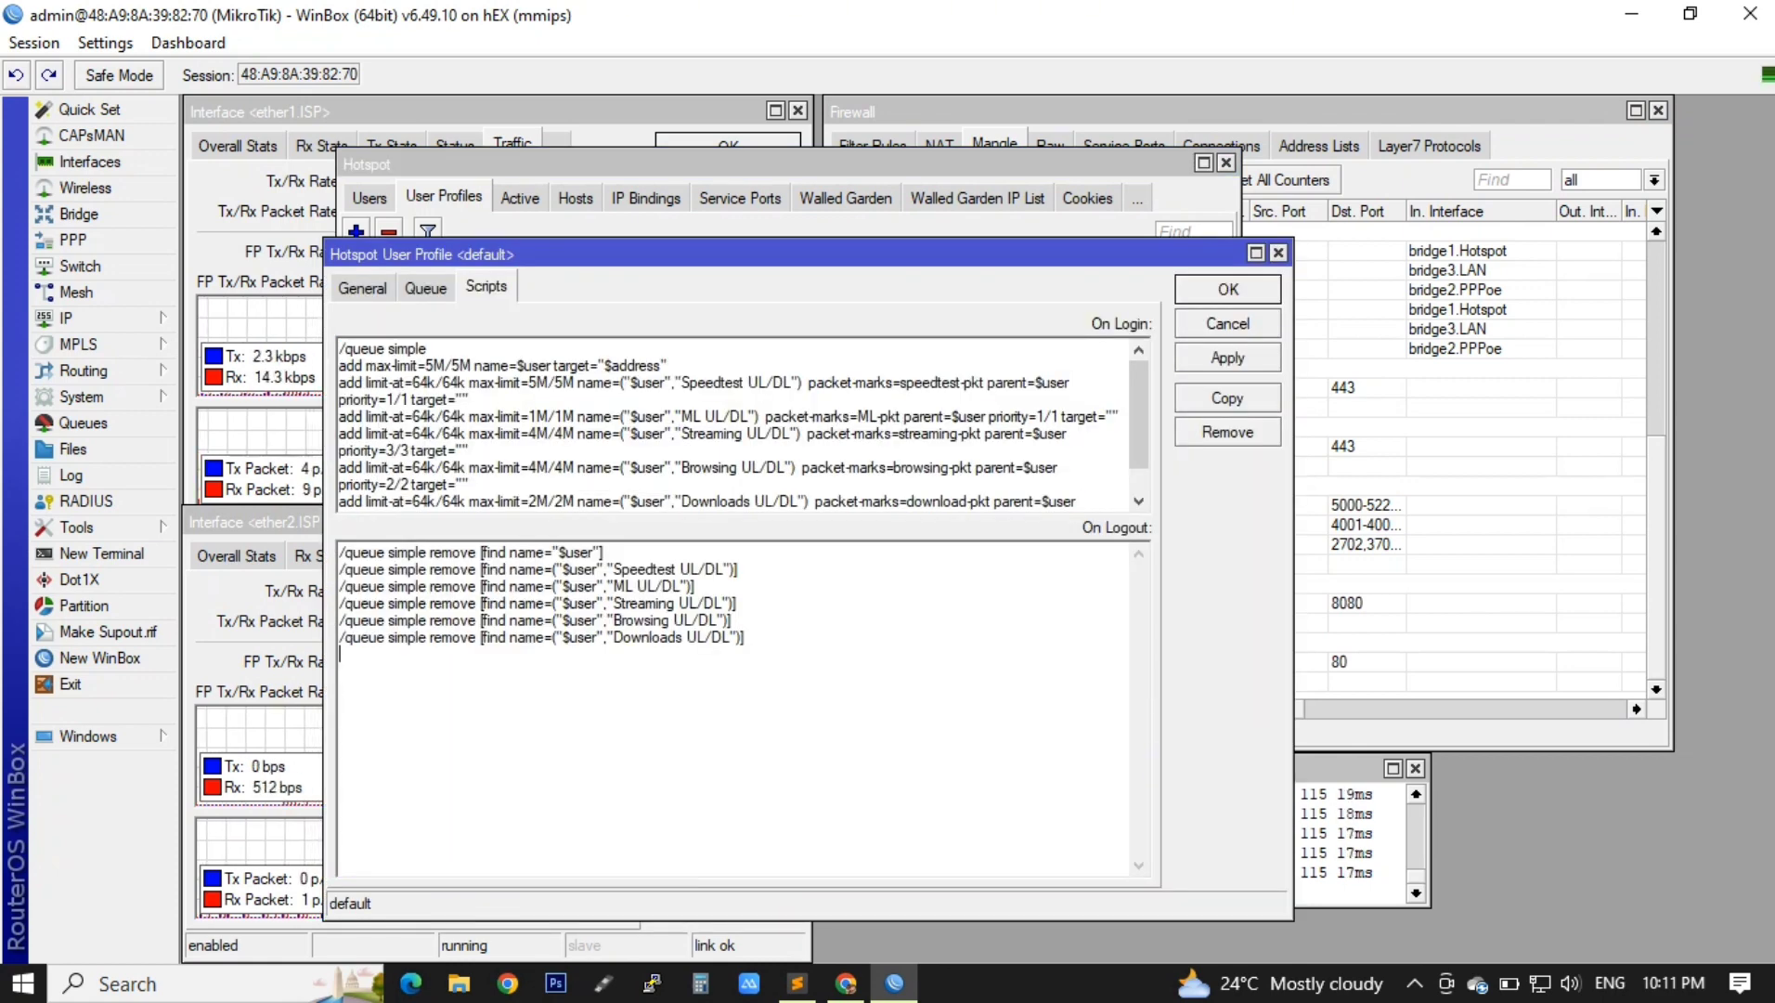
{"action": "left_click_drag", "start_coordinate": [1294, 577], "coordinate": [1669, 577]}
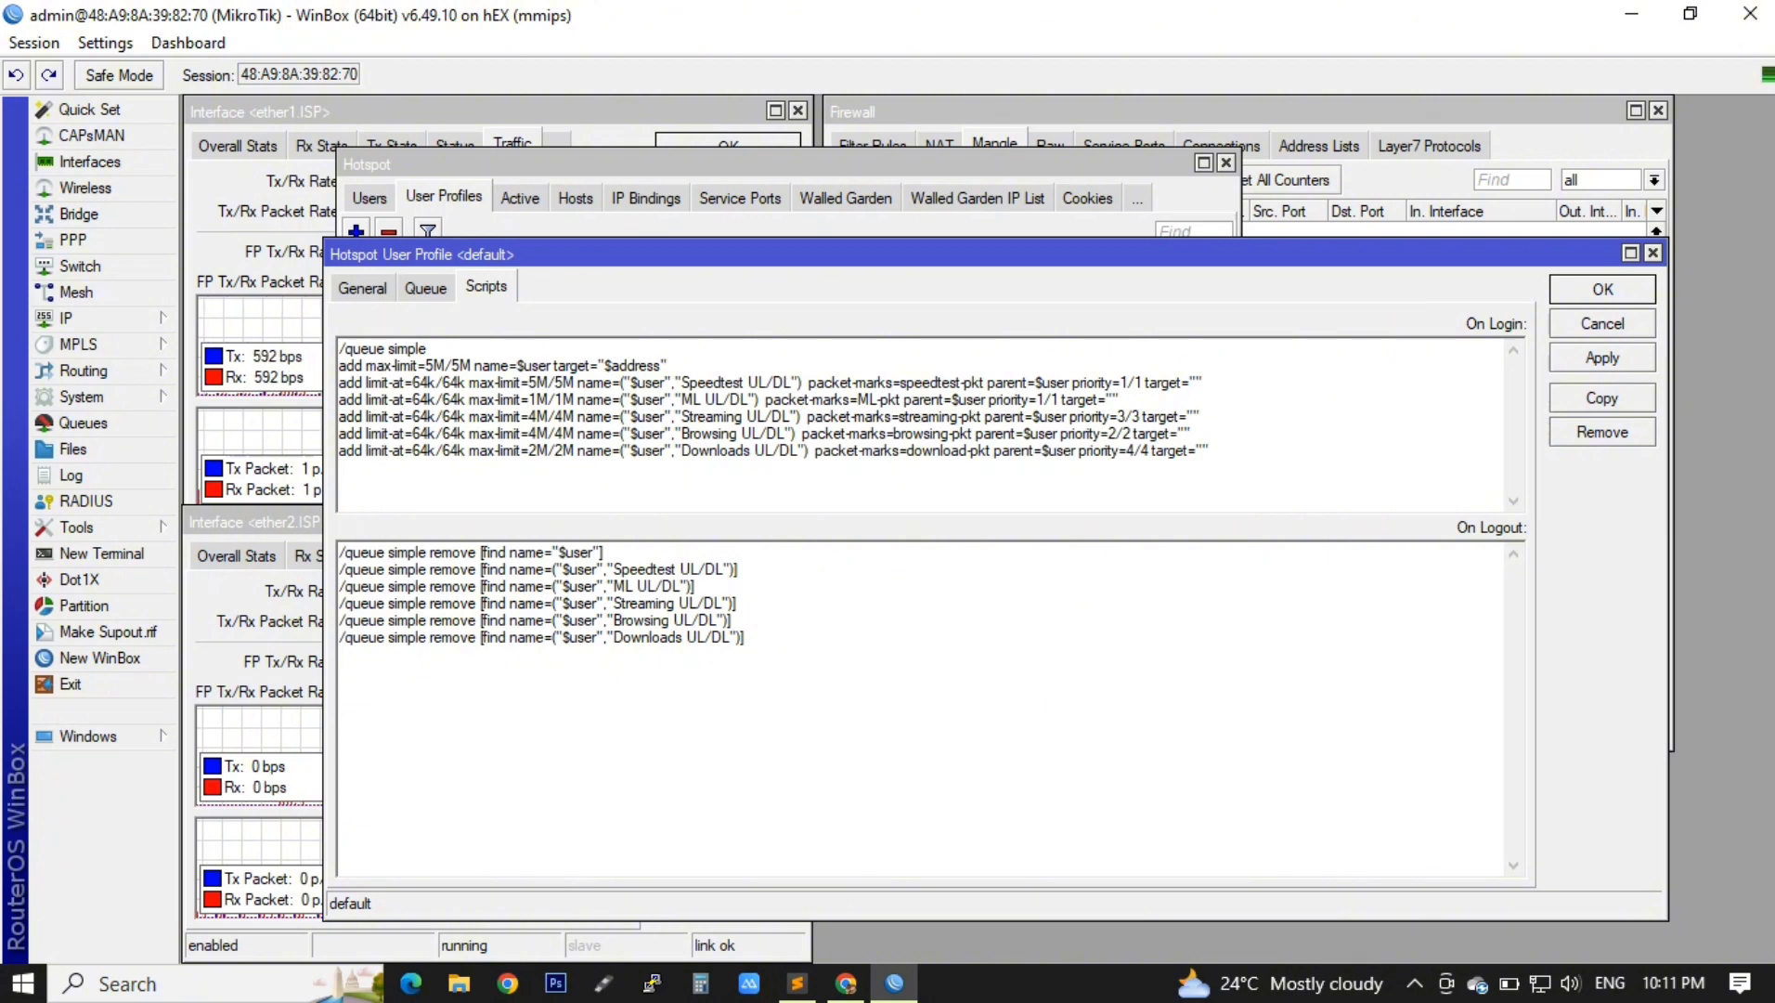
Step: Examine the ML and Downloads queue lines in the On Login script and their matching removal lines in the On Logout script
{"action": "left_click", "coordinate": [538, 400]}
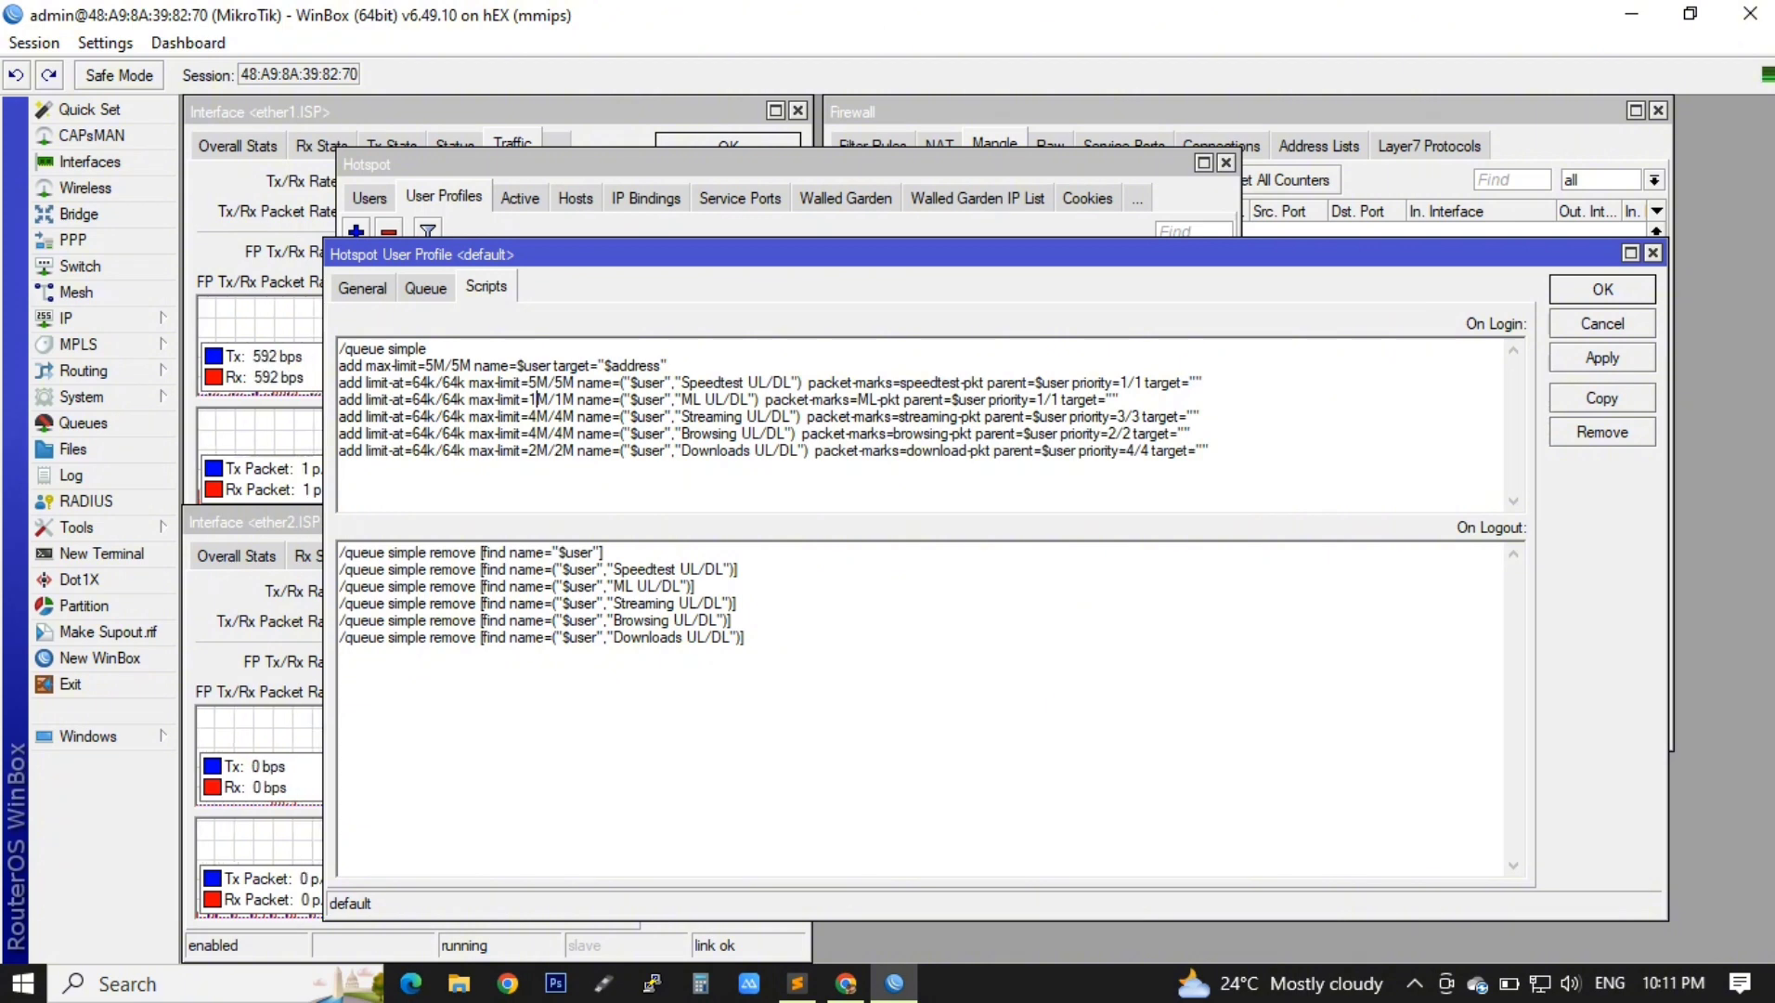
{"action": "left_click_drag", "start_coordinate": [339, 400], "coordinate": [1119, 399]}
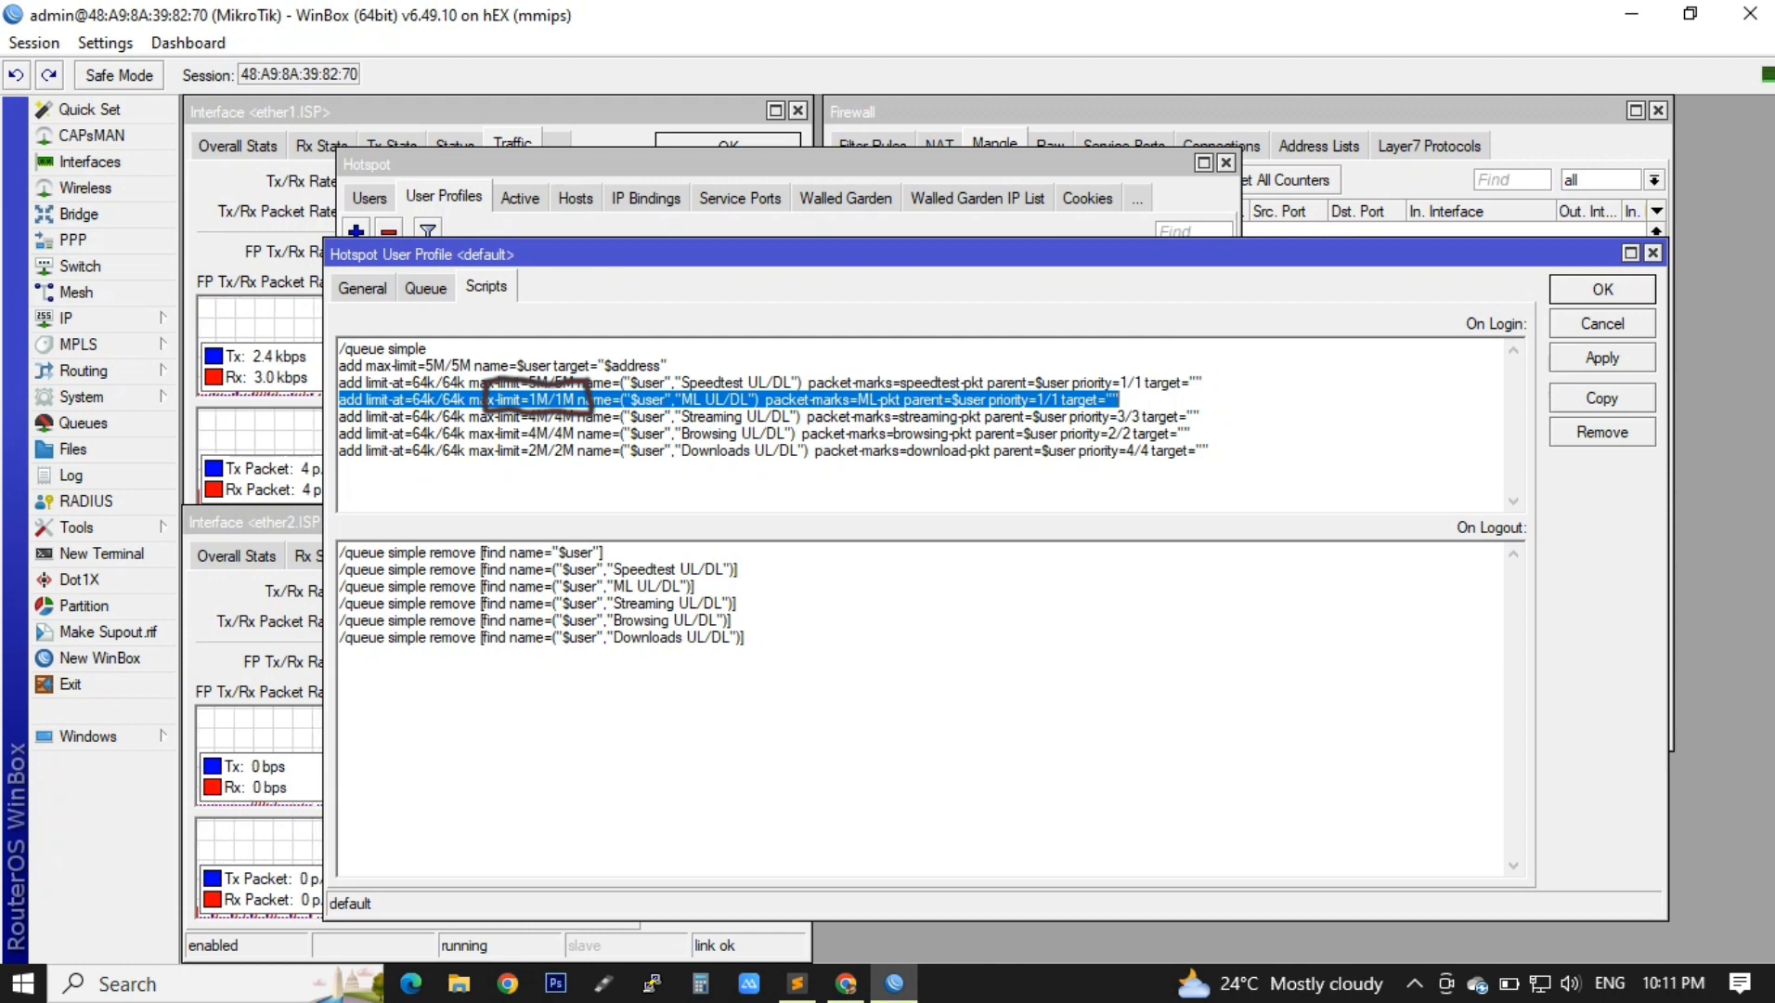
{"action": "left_click", "coordinate": [538, 399]}
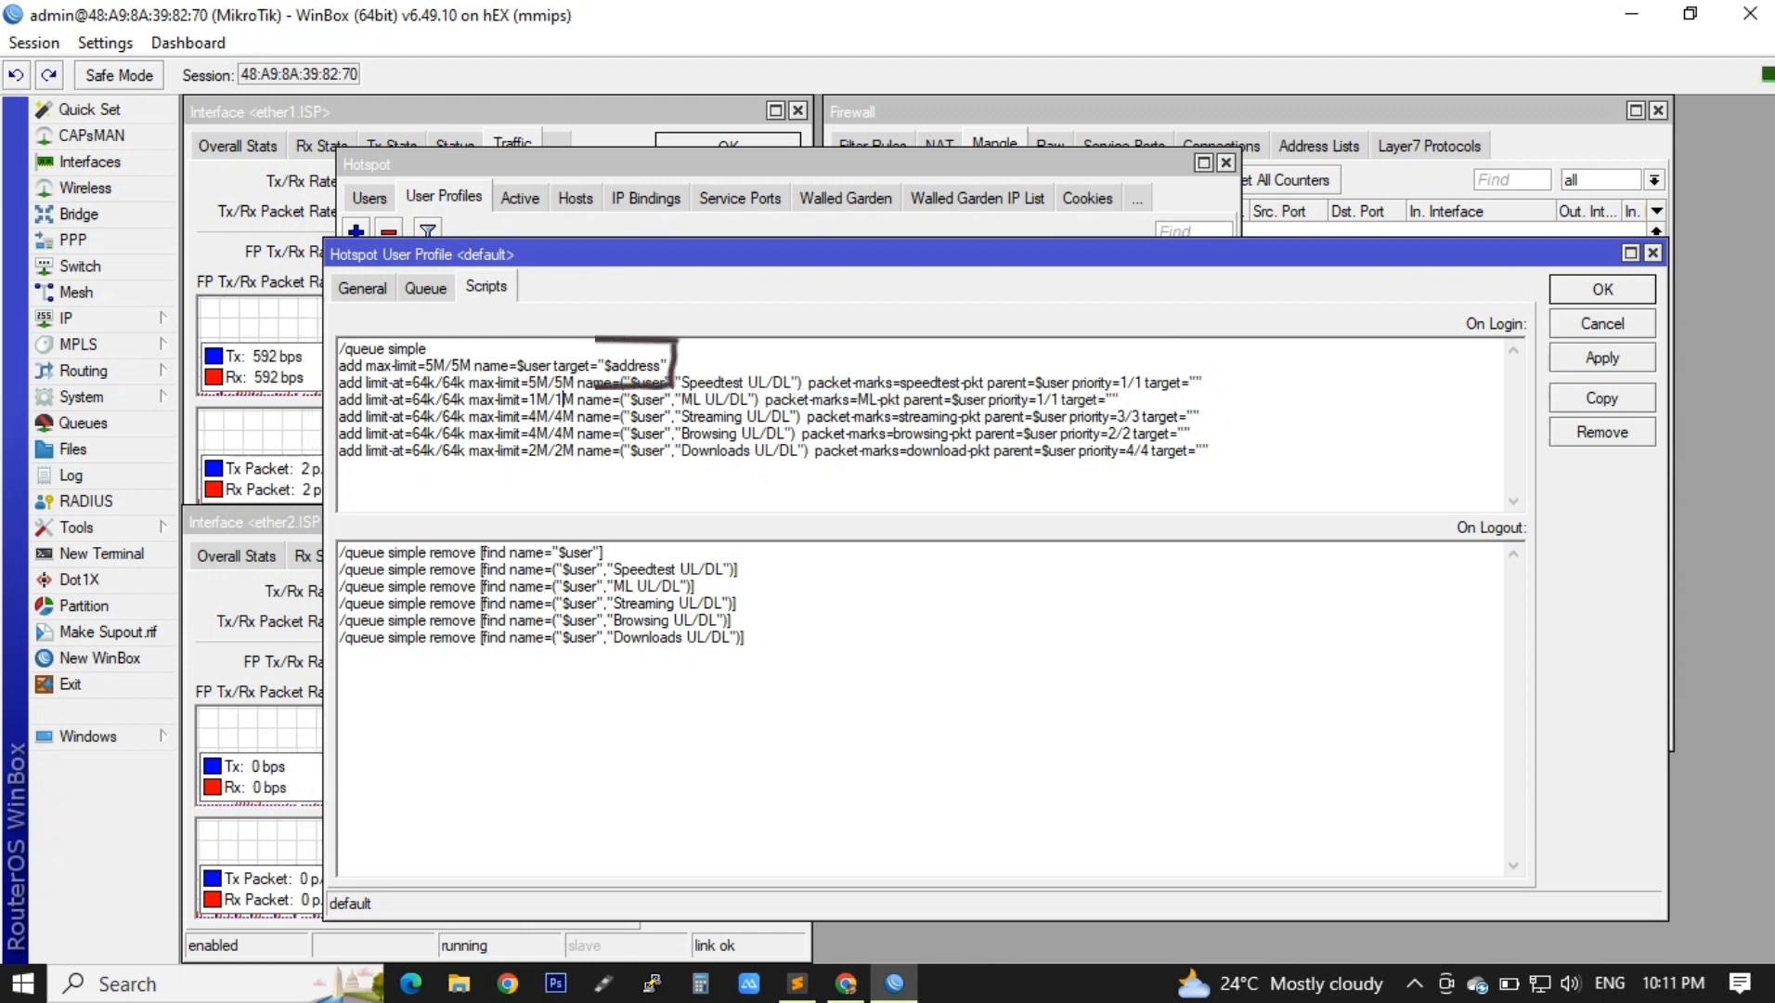
{"action": "left_click_drag", "start_coordinate": [632, 569], "coordinate": [340, 586]}
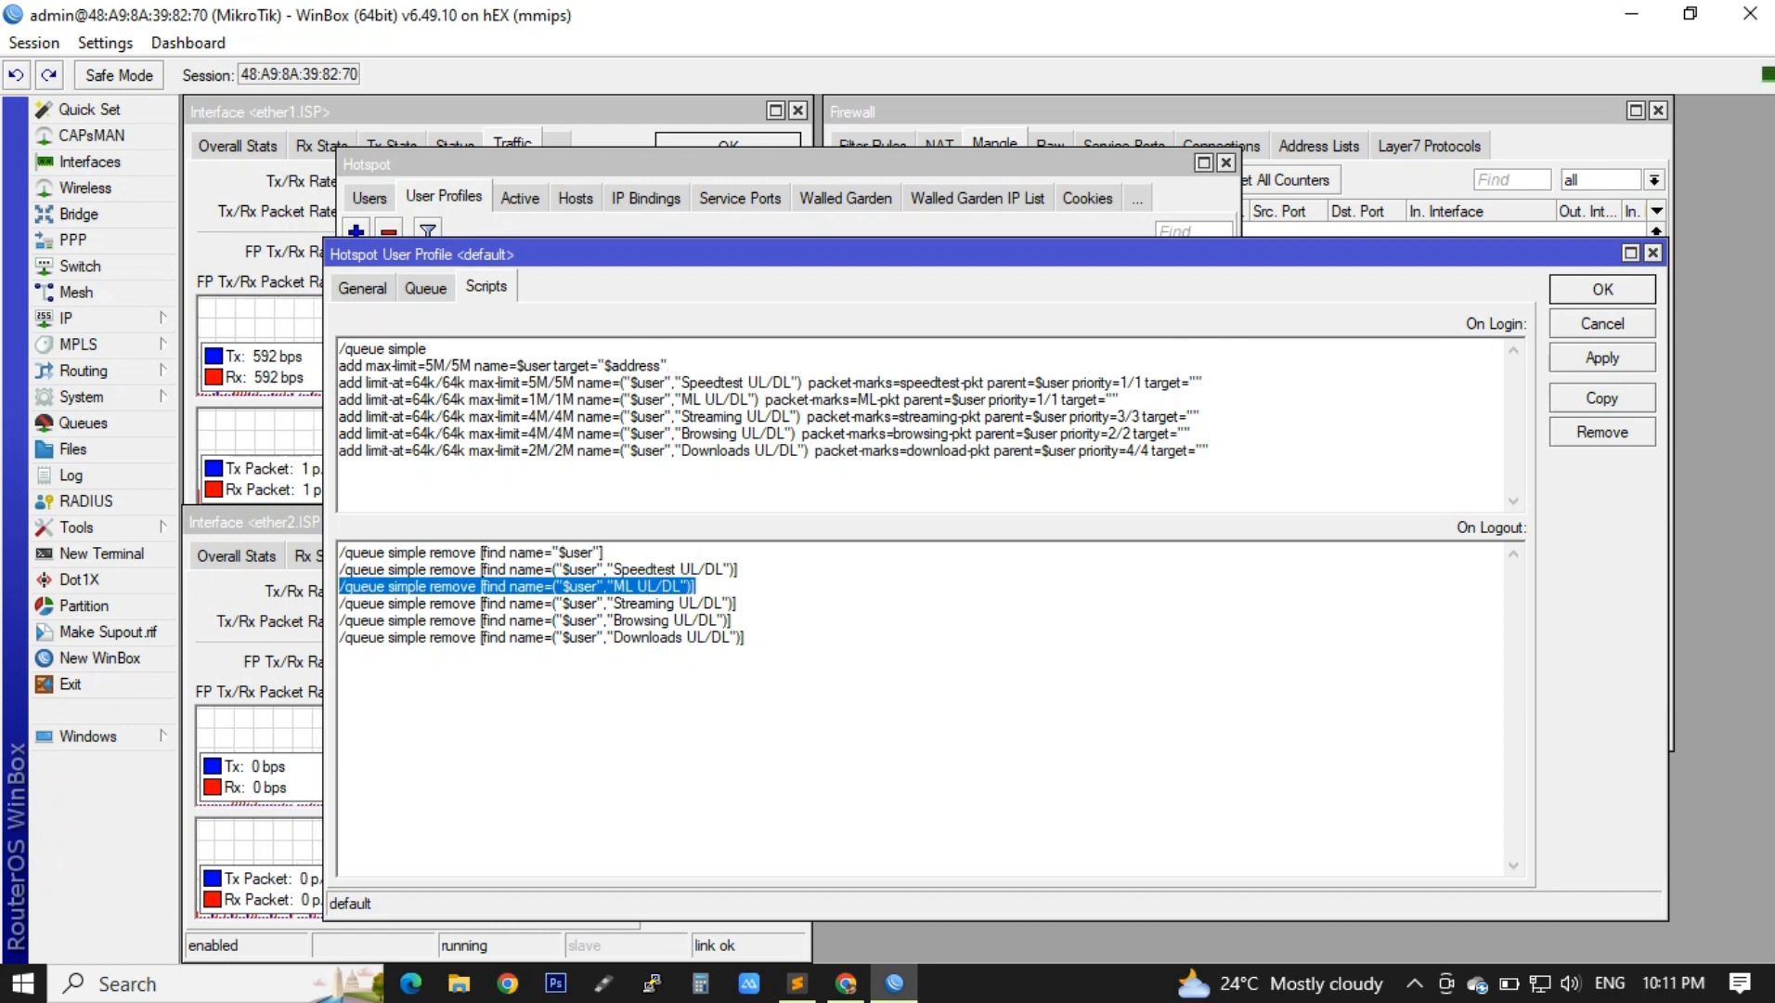
{"action": "left_click", "coordinate": [341, 655]}
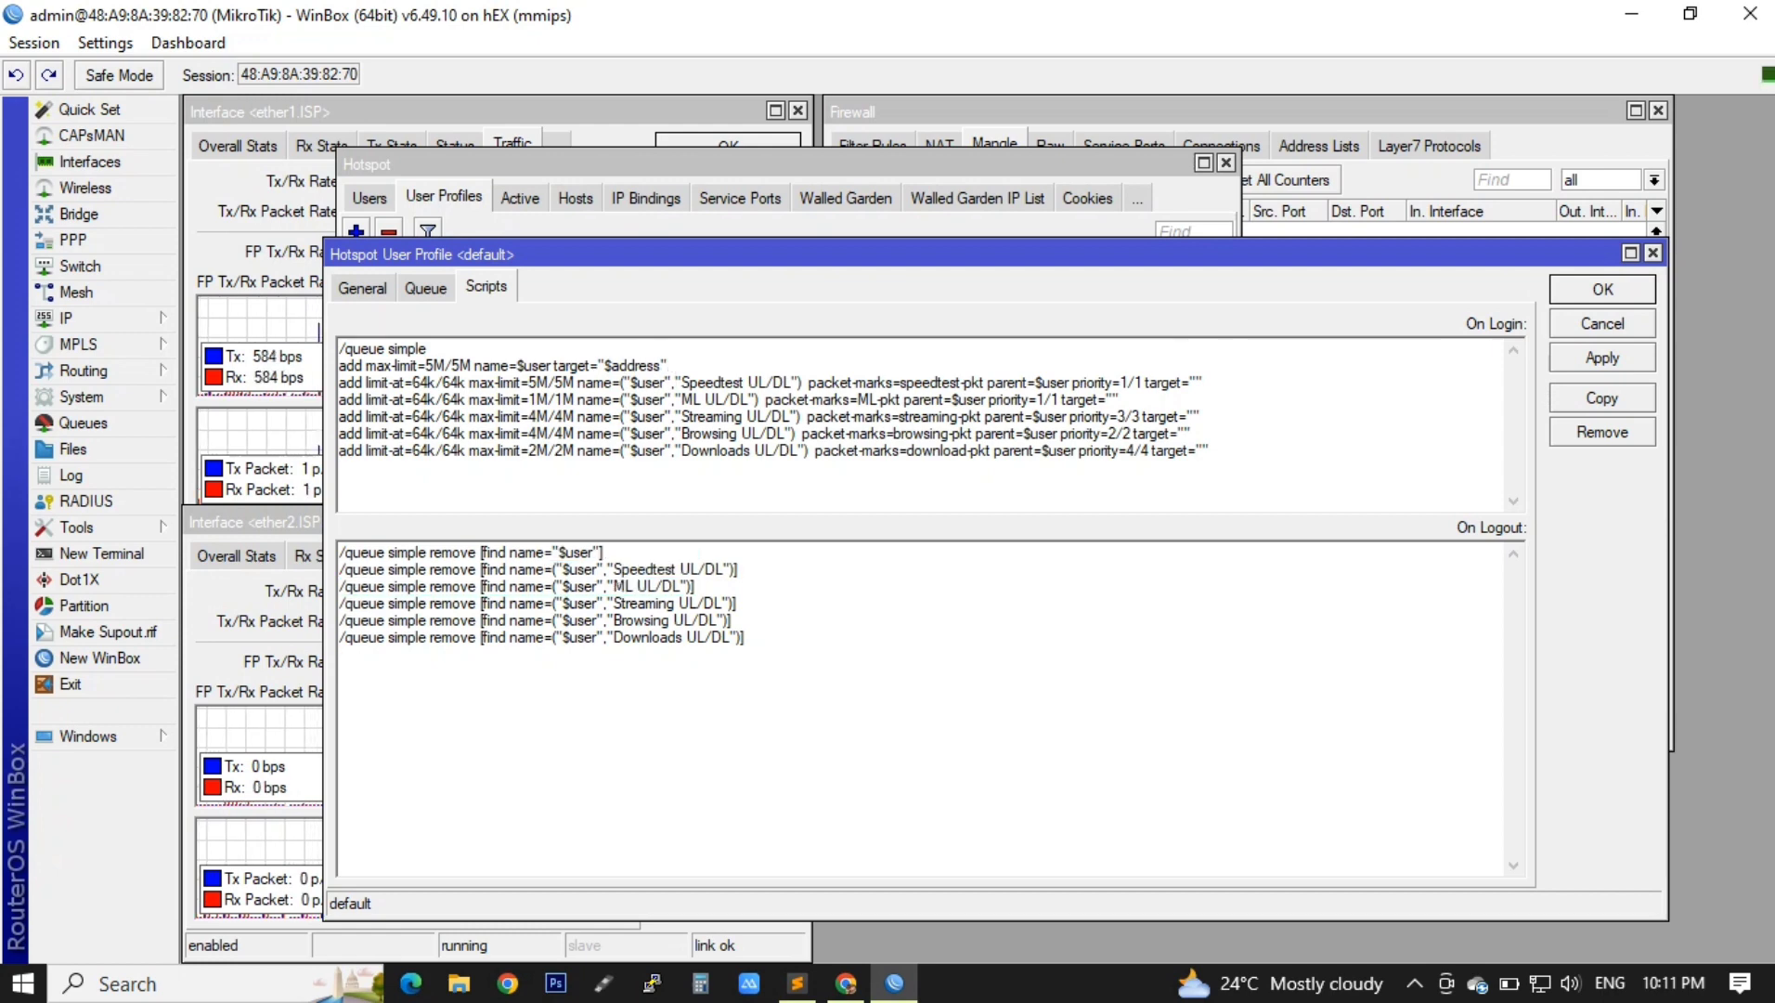
{"action": "left_click", "coordinate": [575, 451]}
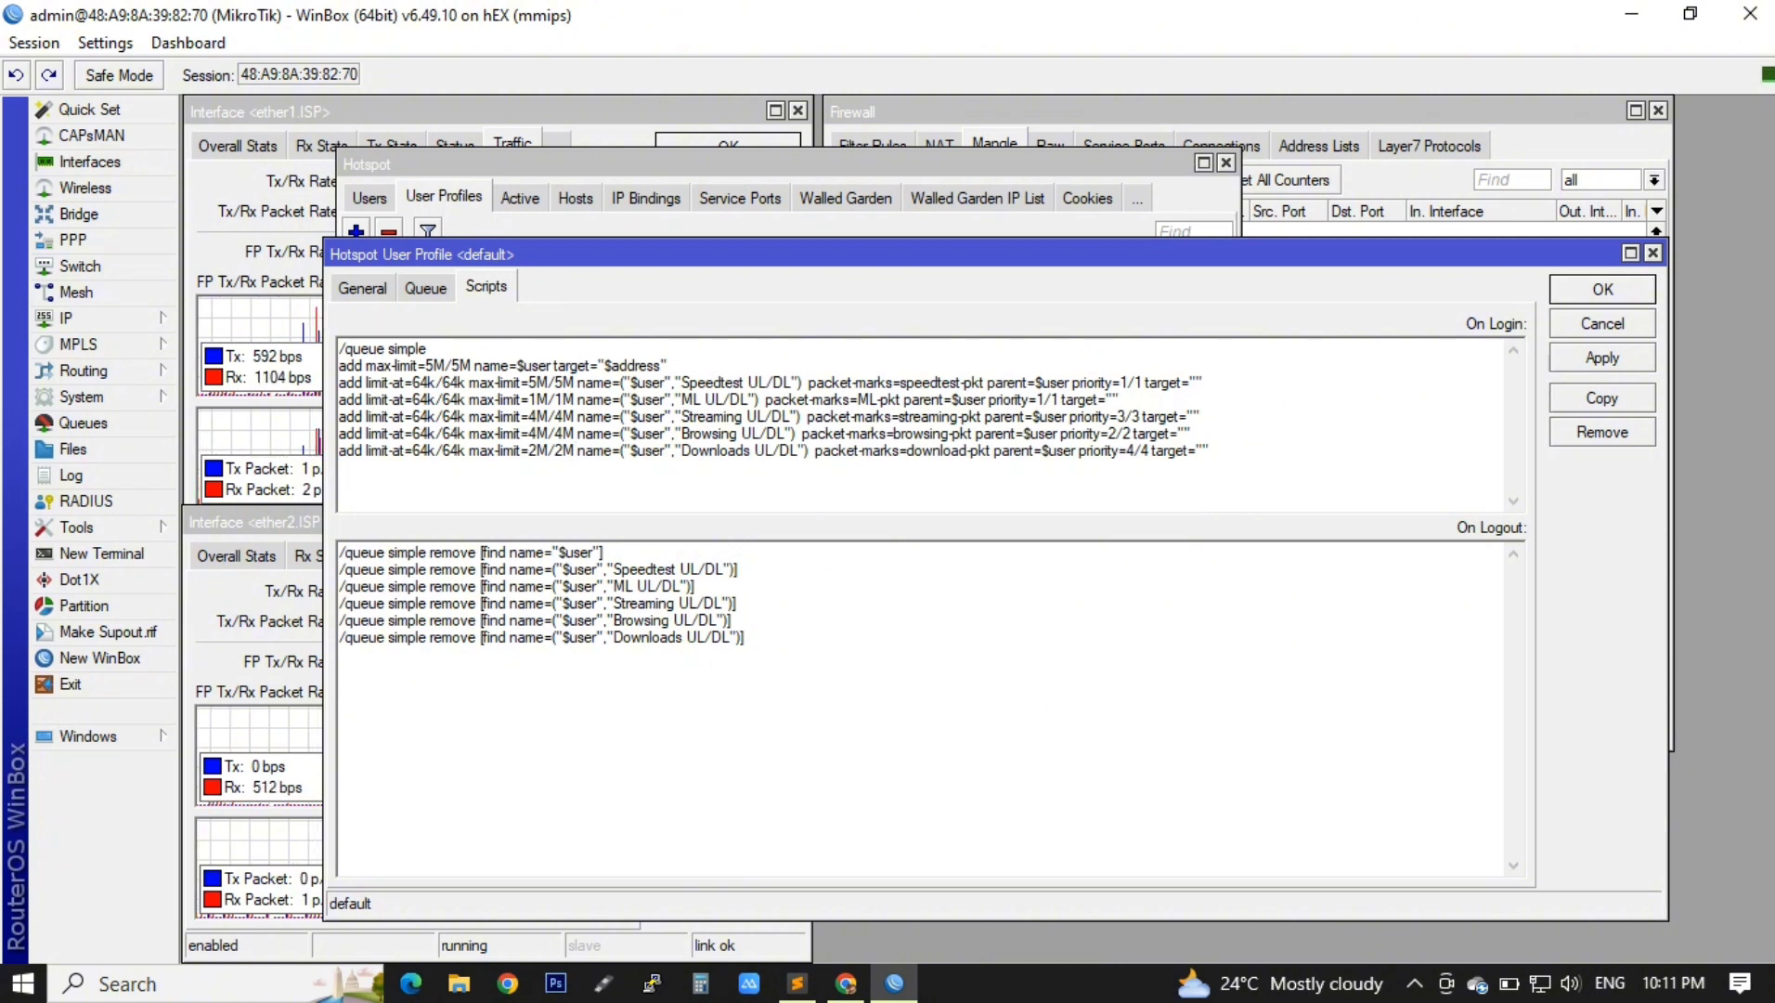
{"action": "triple_click", "coordinate": [573, 451]}
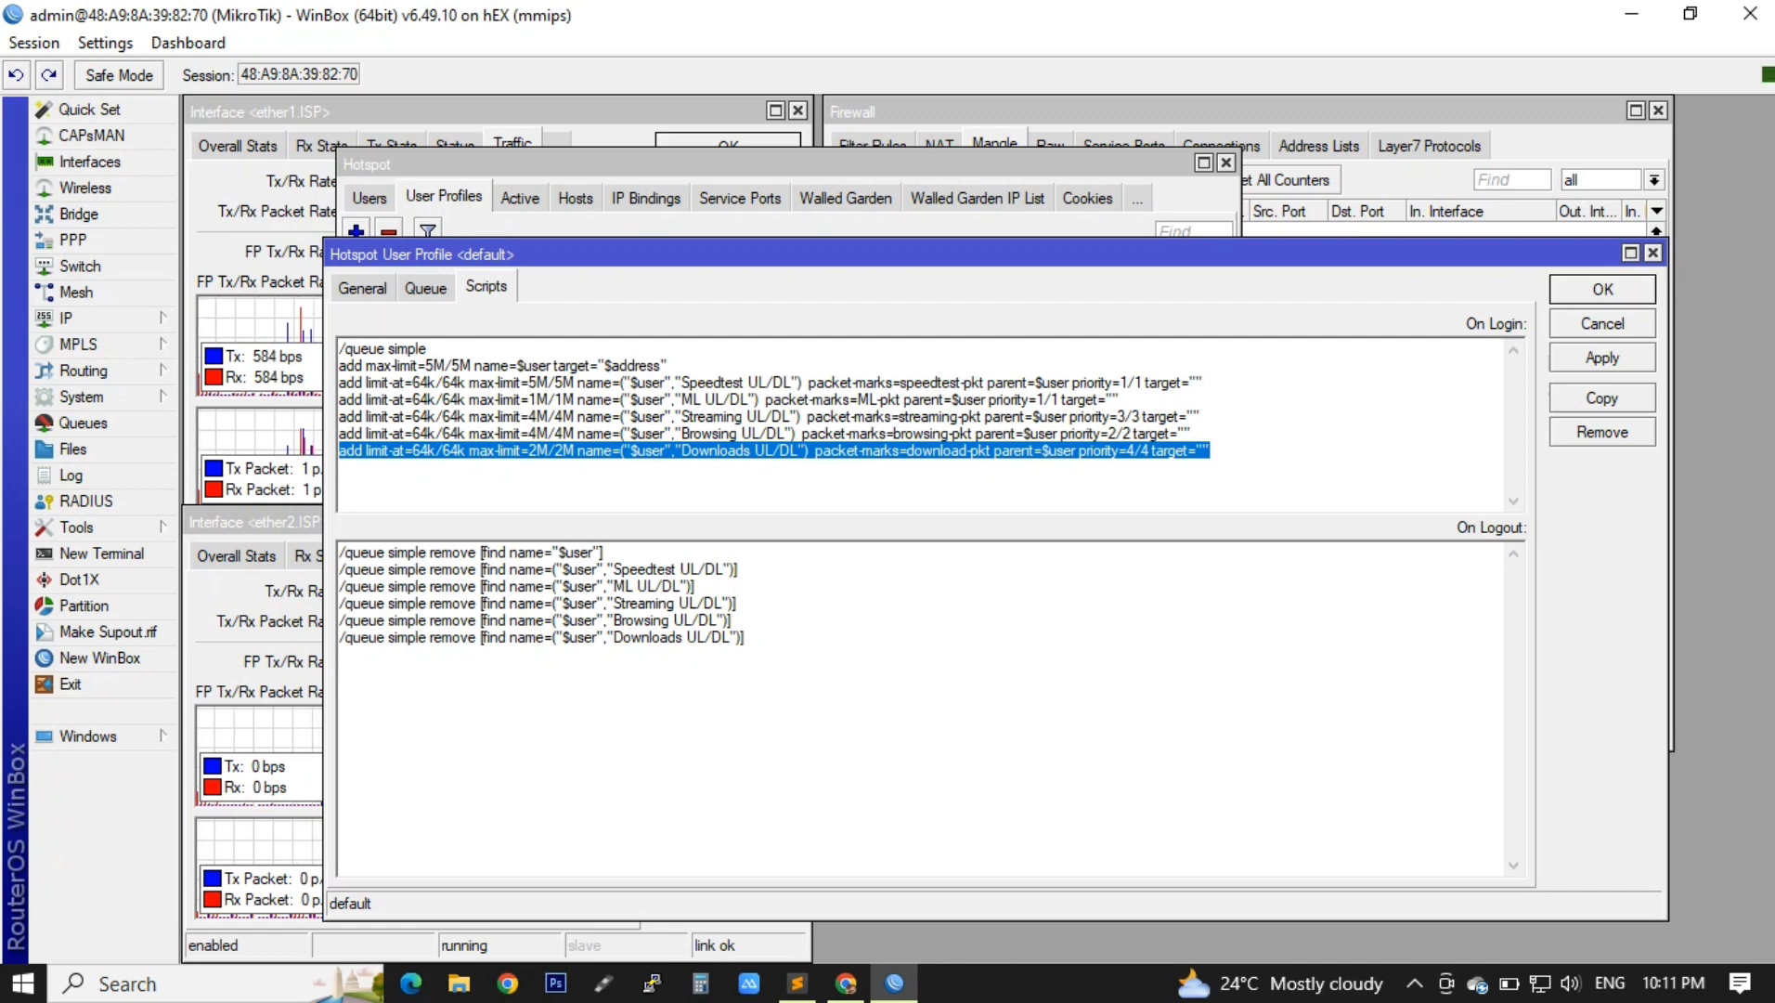
{"action": "left_click", "coordinate": [549, 452]}
{"action": "left_click", "coordinate": [529, 451]}
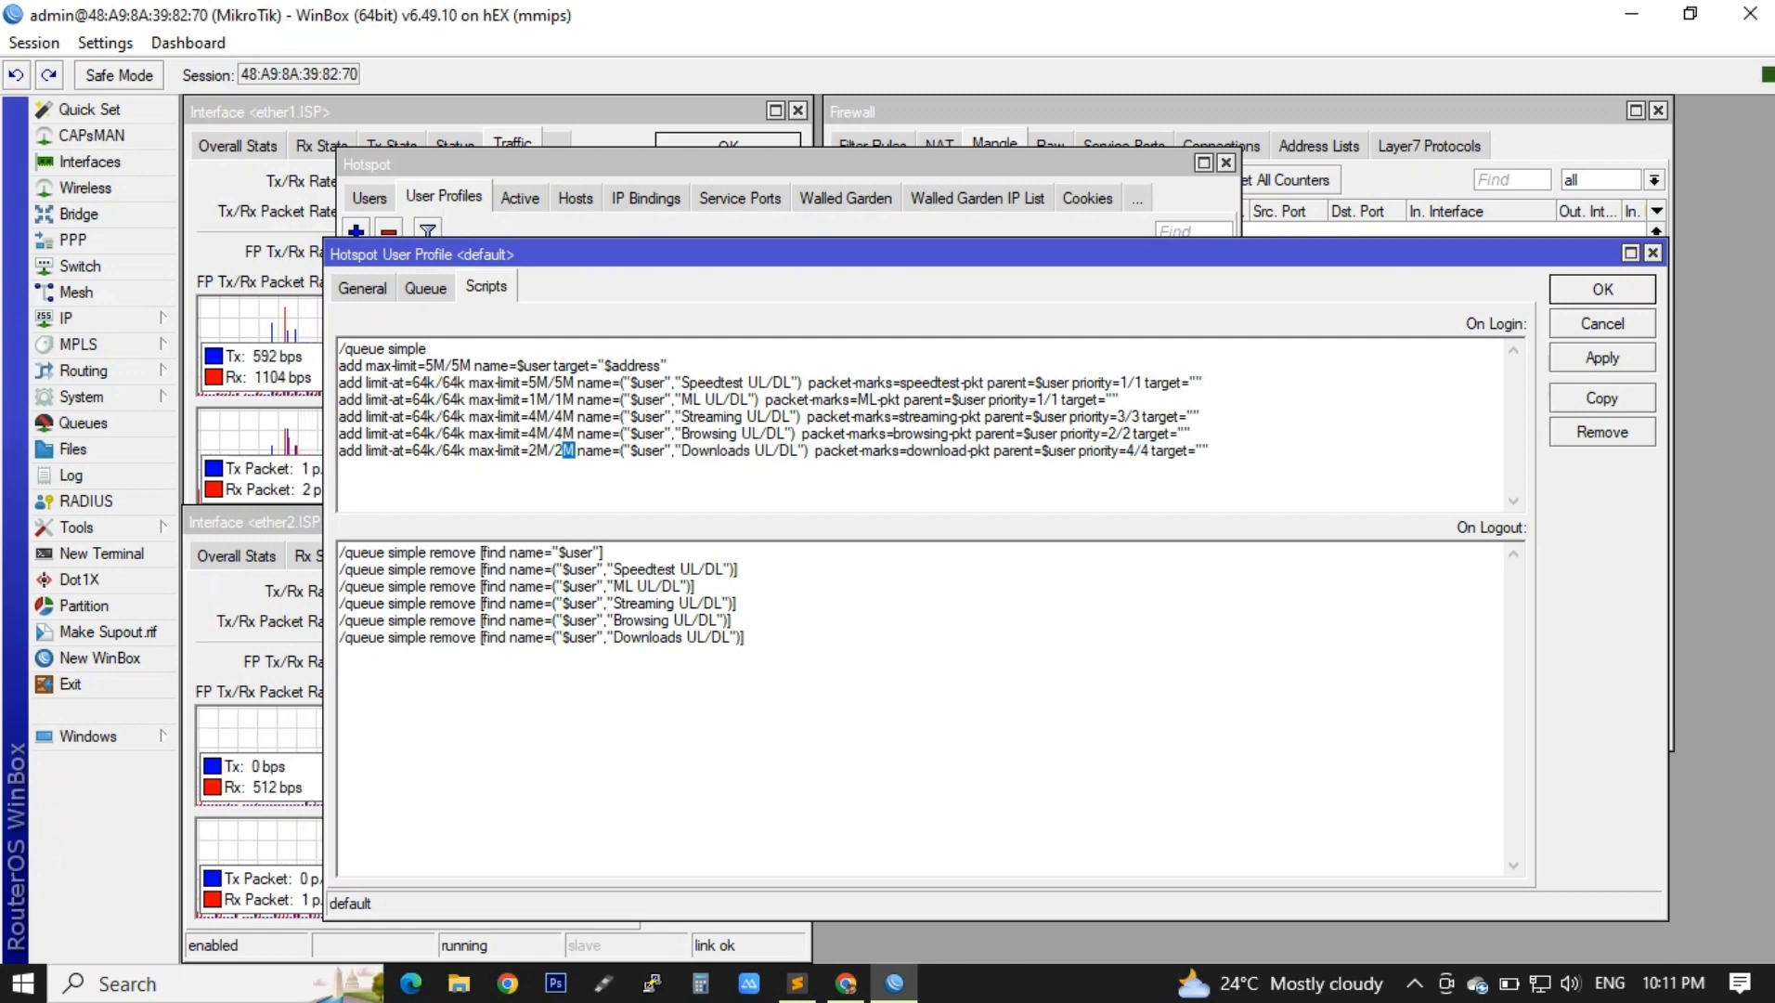
{"action": "left_click_drag", "start_coordinate": [745, 637], "coordinate": [339, 637]}
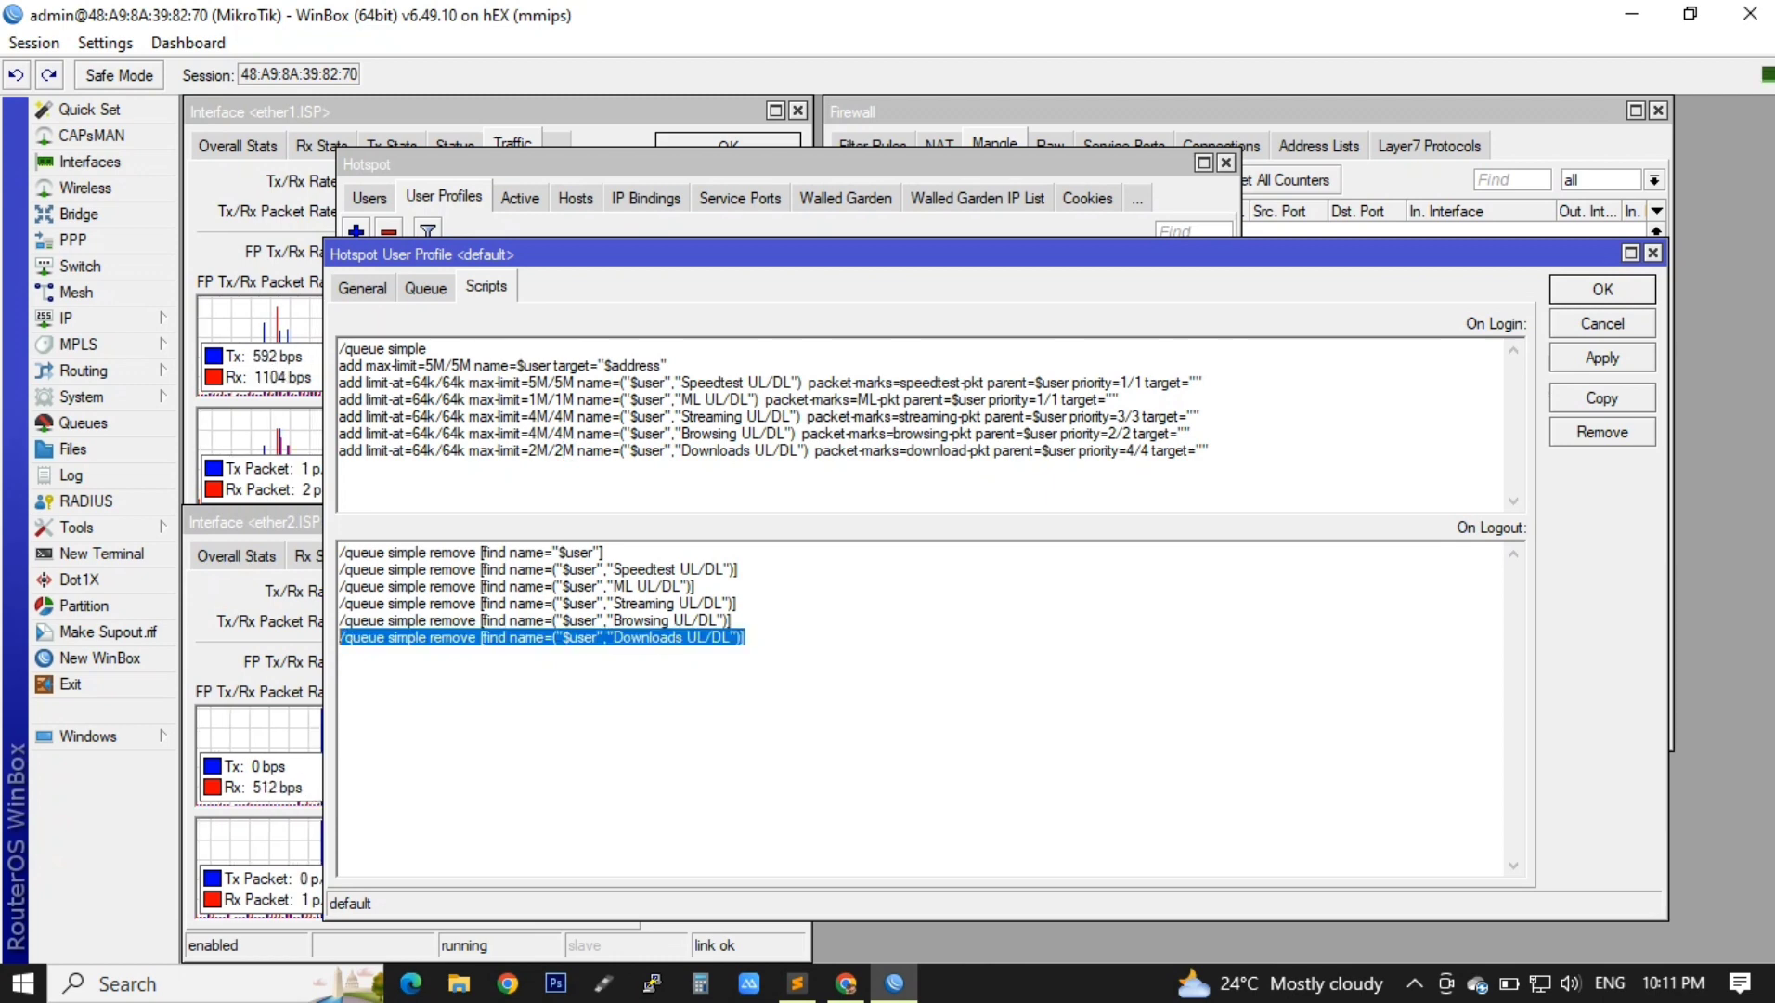
{"action": "left_click", "coordinate": [341, 653]}
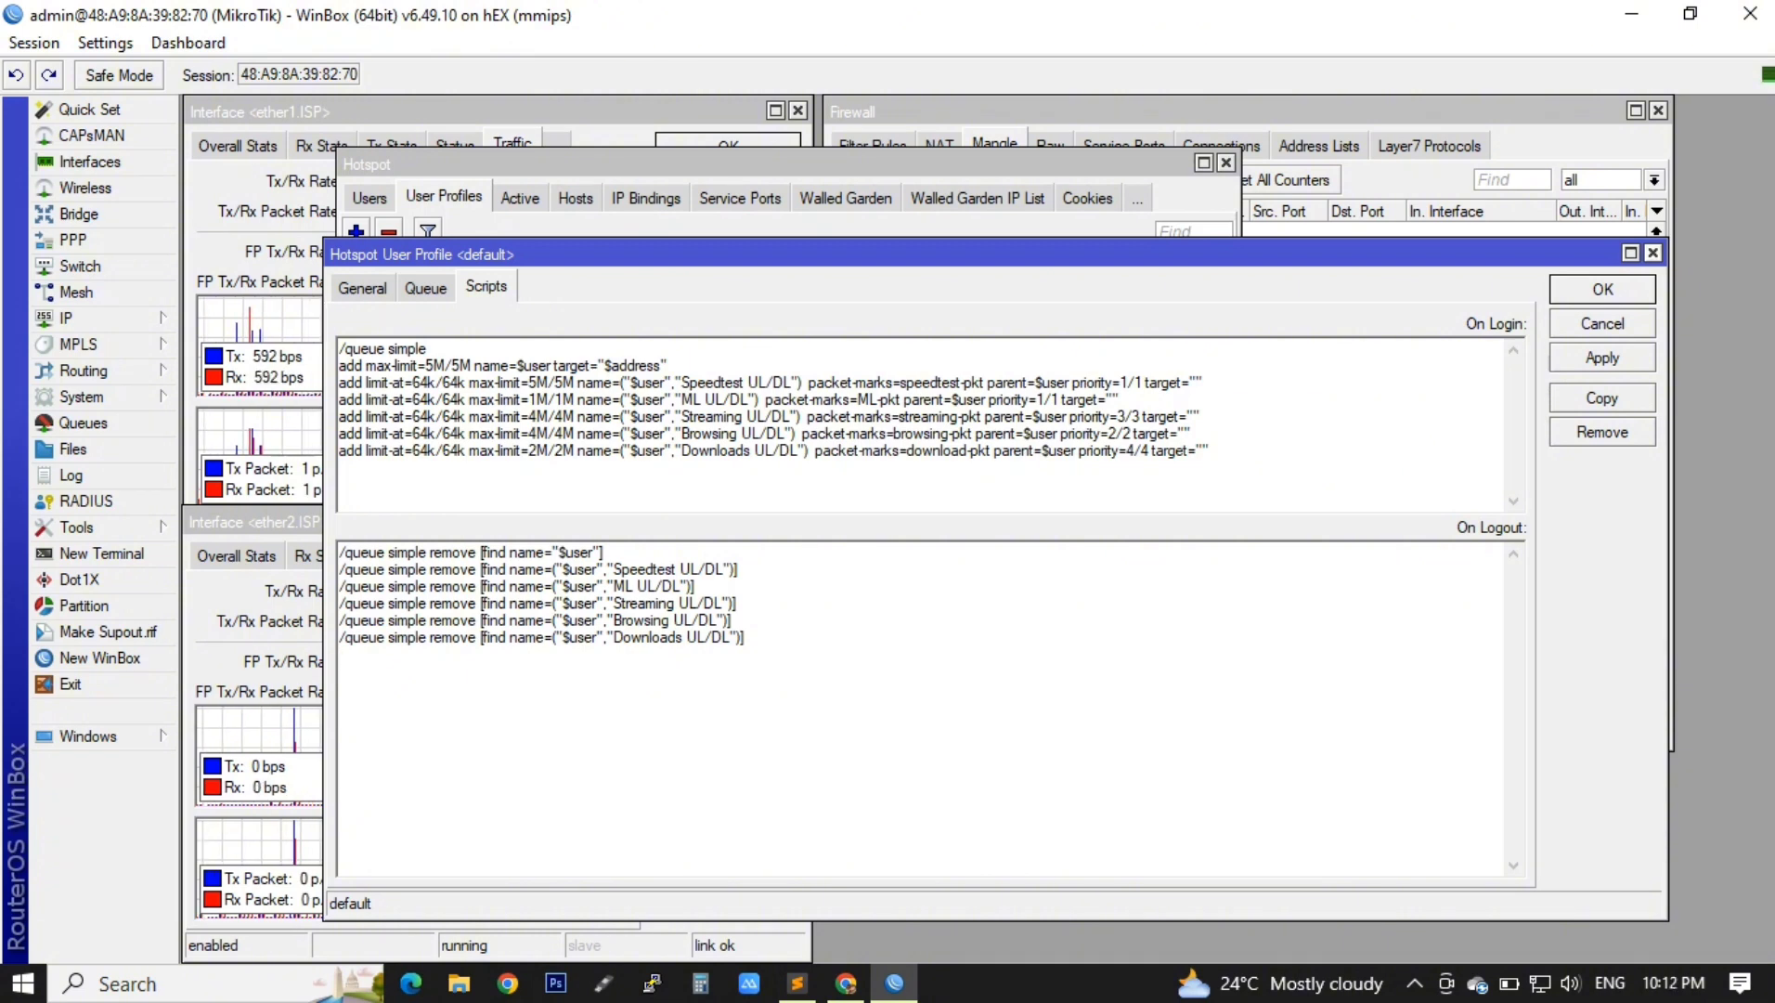
Step: Check the general settings of the default hotspot user profile and close the profile
{"action": "left_click", "coordinate": [362, 288]}
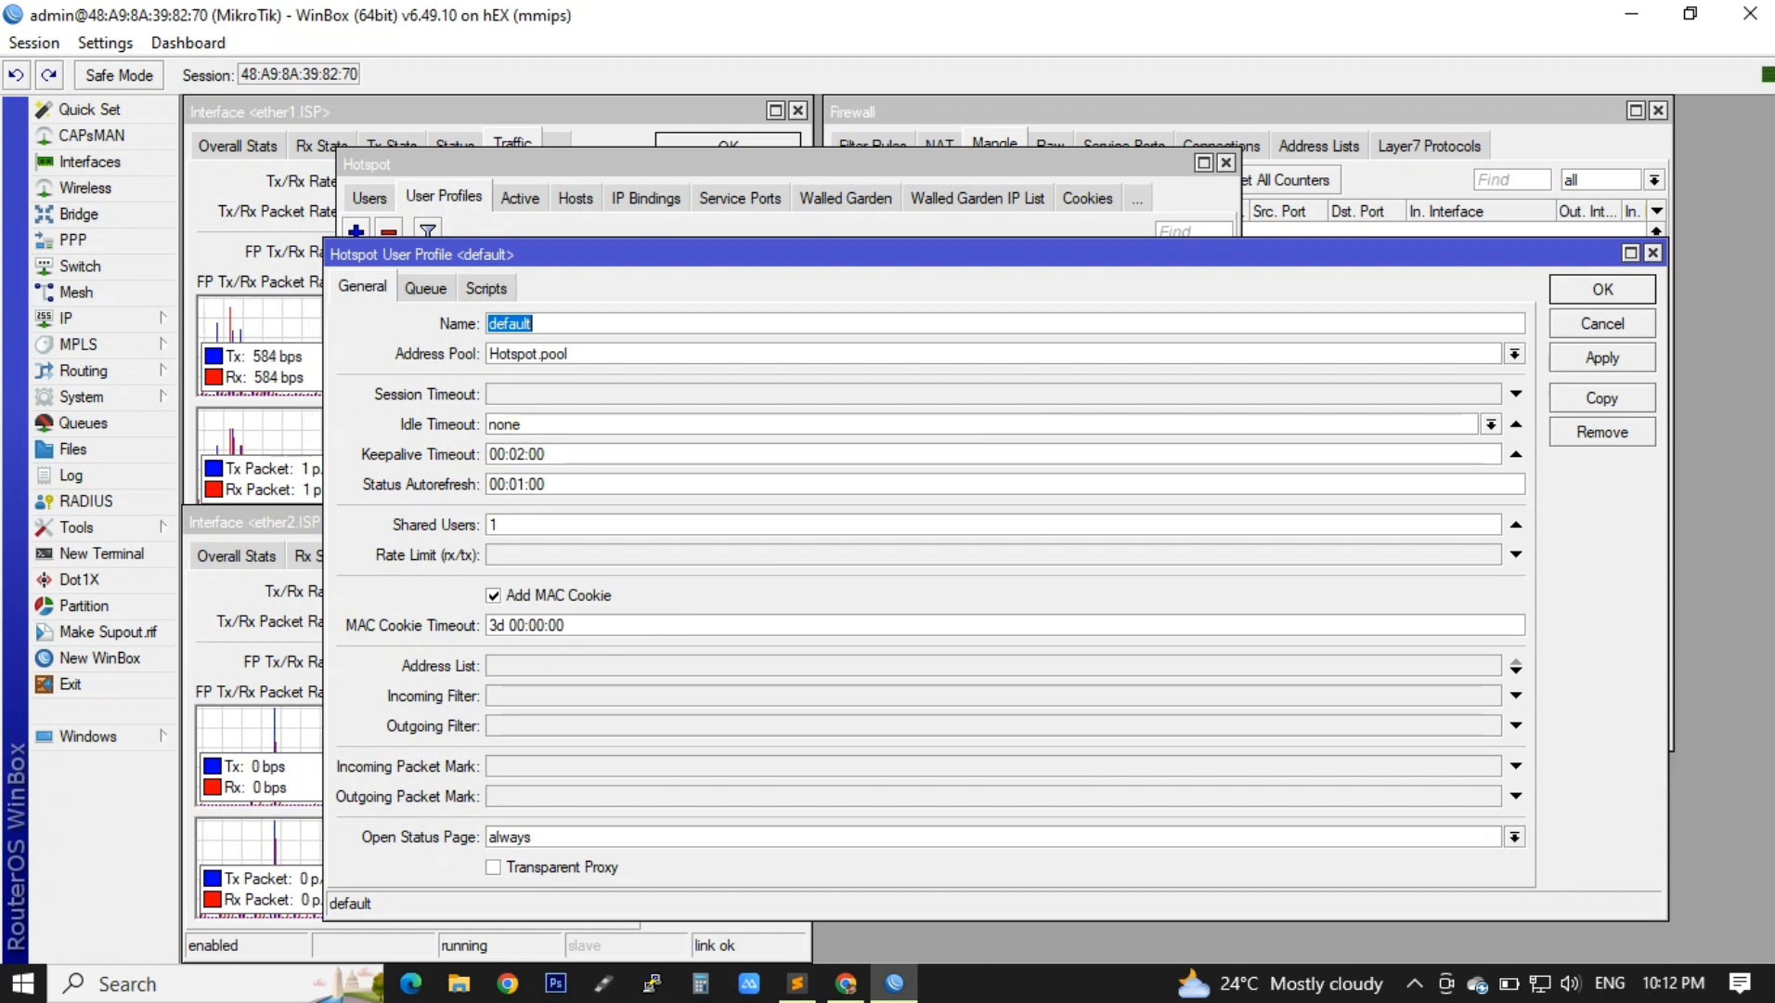
{"action": "left_click", "coordinate": [1654, 253]}
{"action": "left_click", "coordinate": [947, 394]}
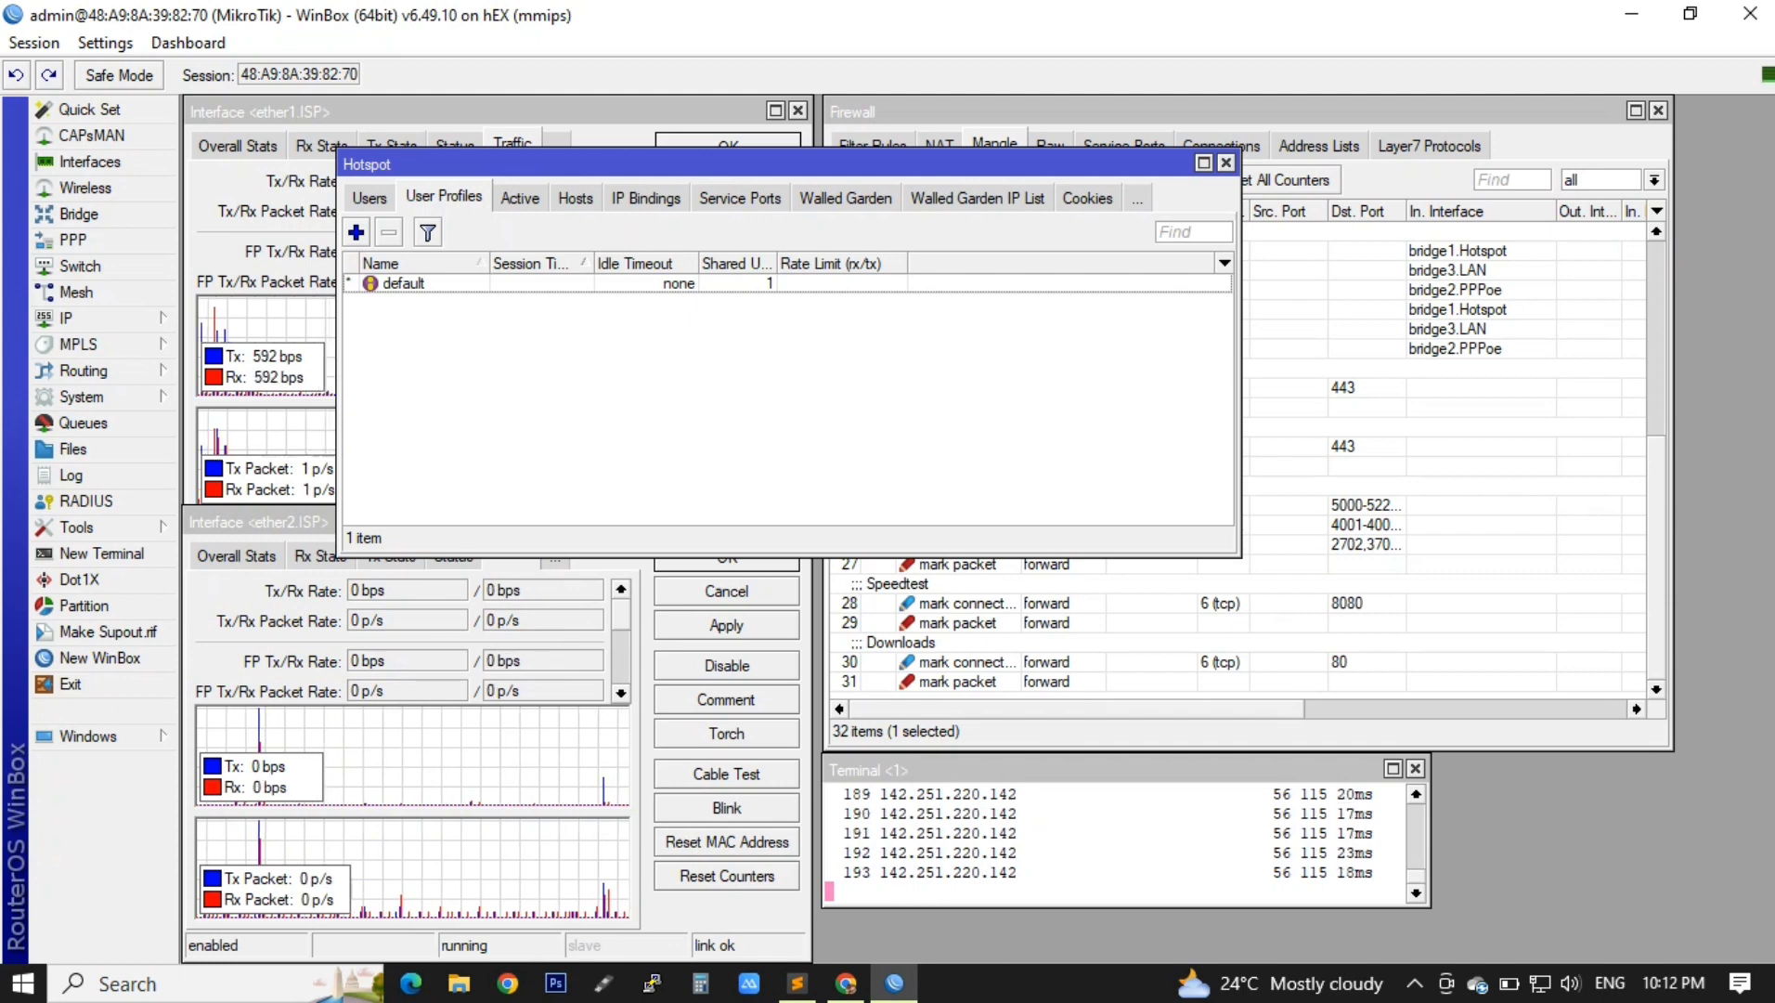
Step: Delete user1 and the user listed directly below admin from the hotspot users
{"action": "left_click", "coordinate": [369, 199]}
{"action": "left_click", "coordinate": [557, 343]}
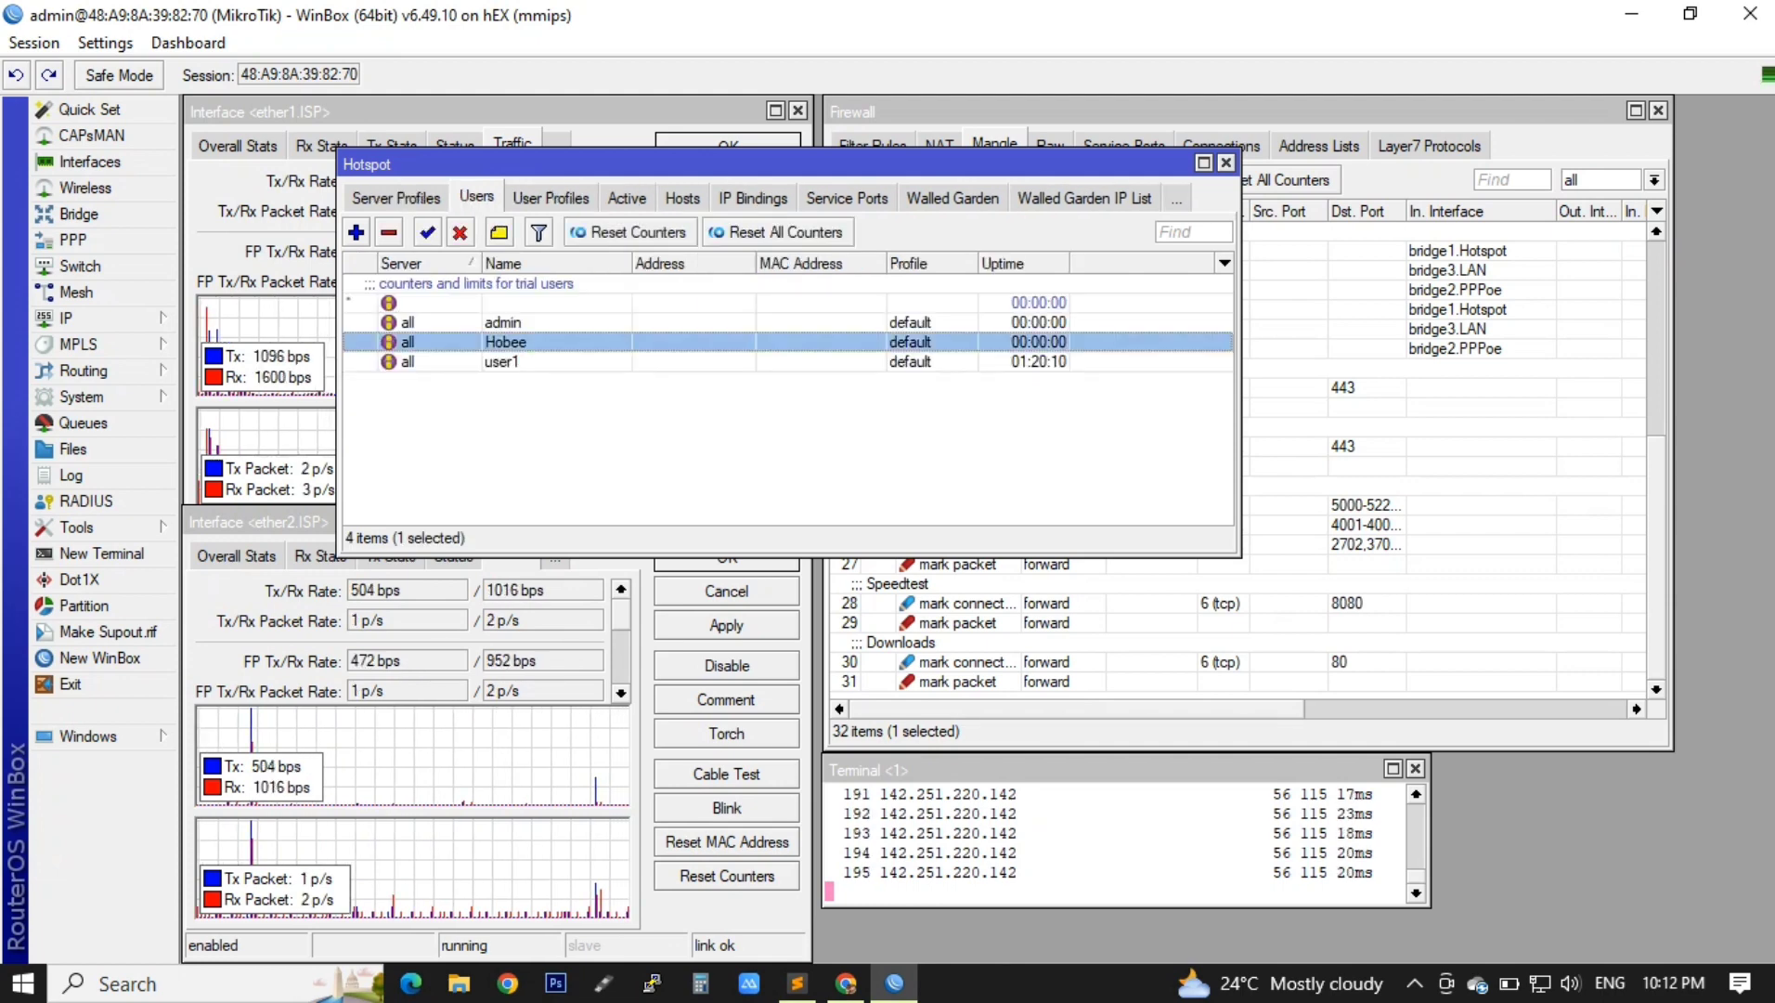
{"action": "left_click", "coordinate": [576, 432]}
{"action": "left_click", "coordinate": [557, 363]}
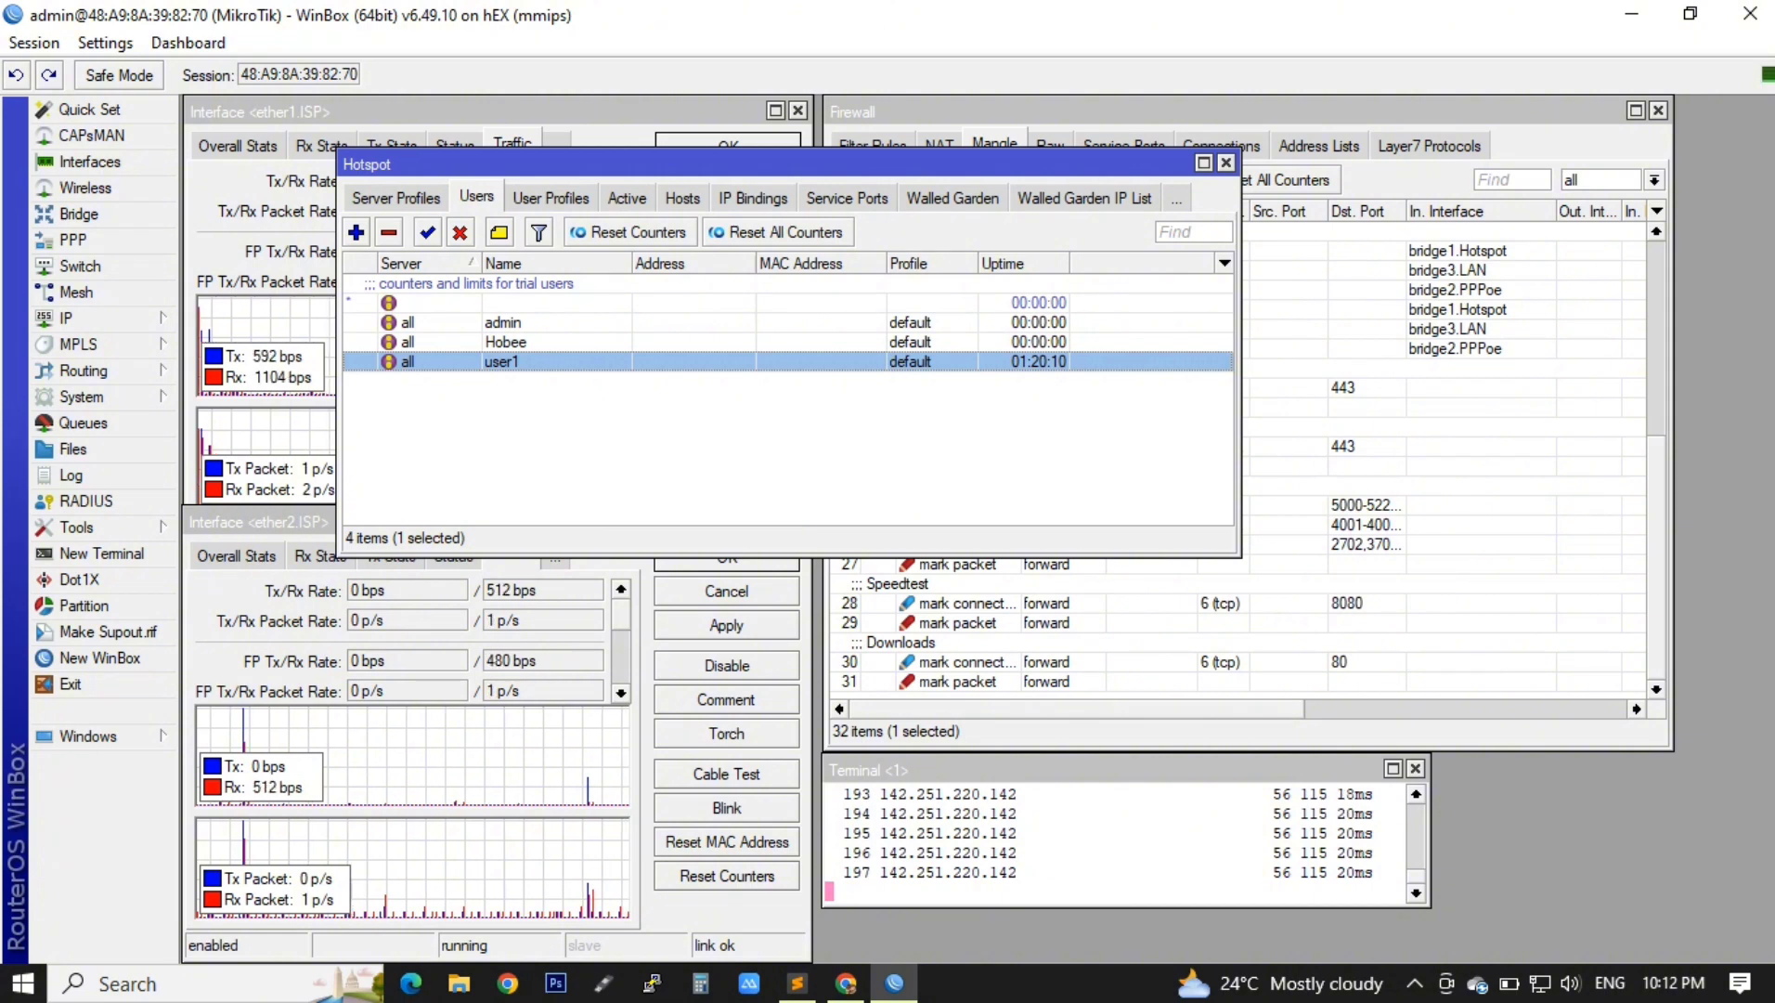
{"action": "key", "text": "Delete"}
{"action": "left_click", "coordinate": [520, 342]}
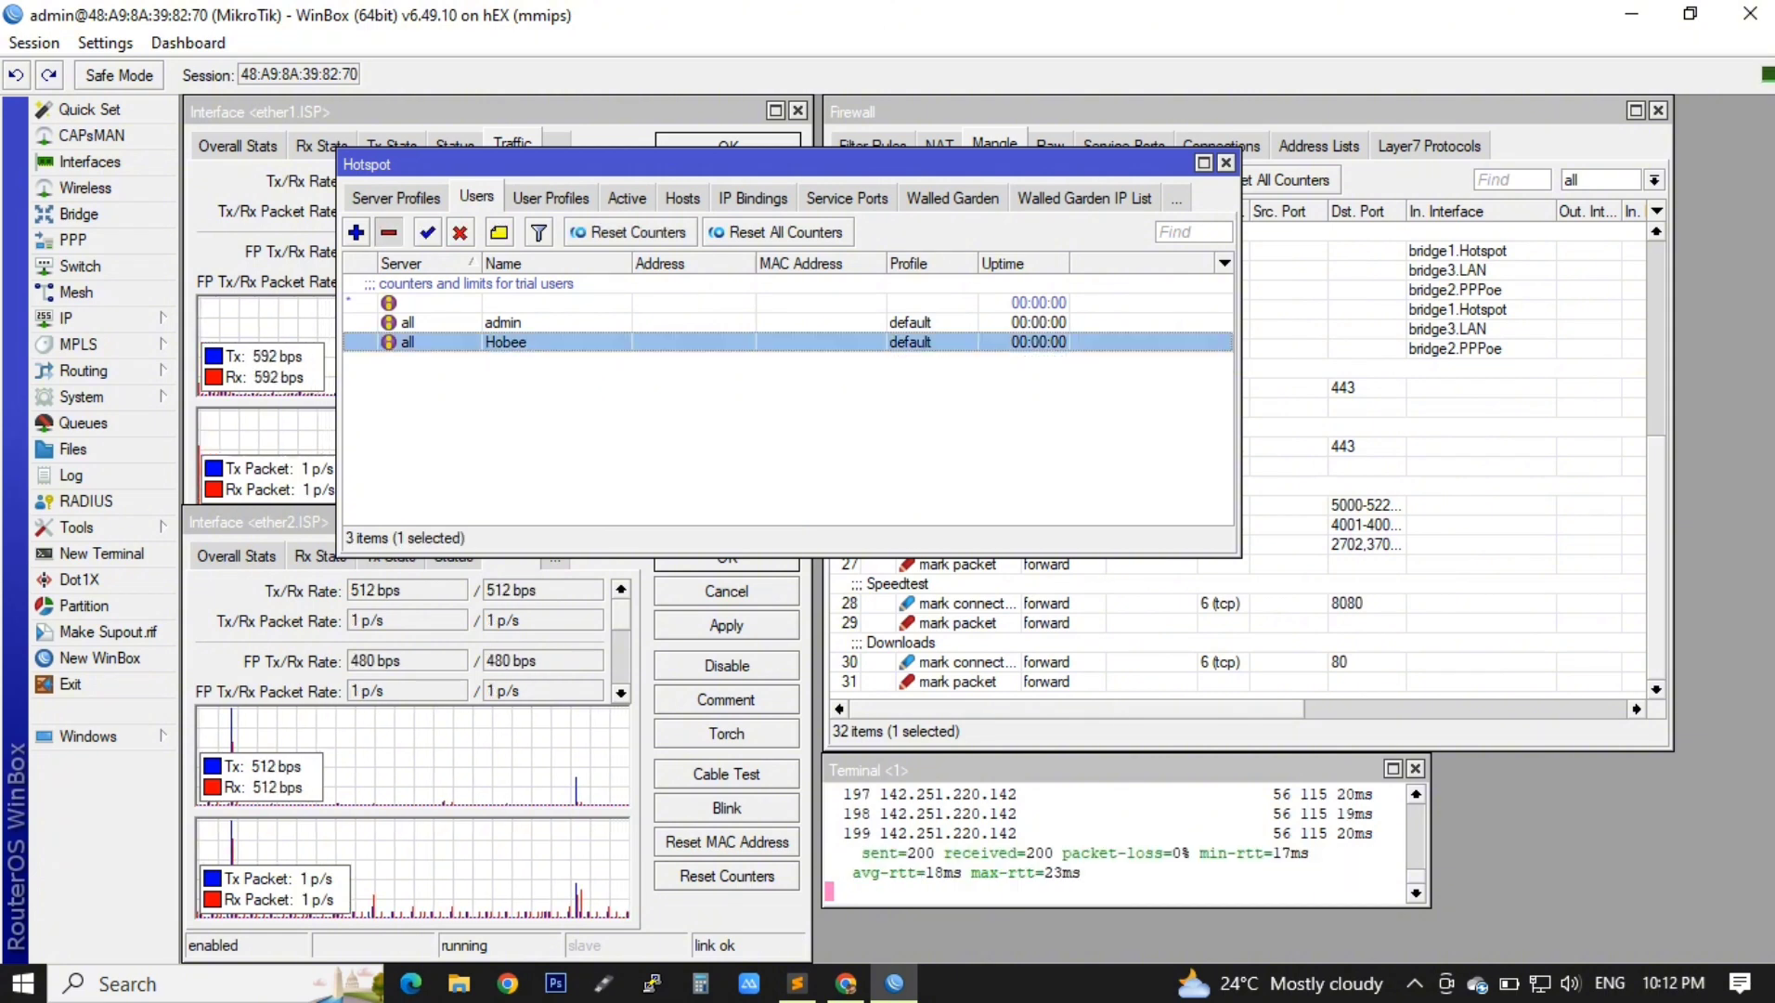
{"action": "key", "text": "Delete"}
Step: View user1's active hotspot session and open the hotspot portal at obeefi.net in Chrome
{"action": "left_click", "coordinate": [627, 198]}
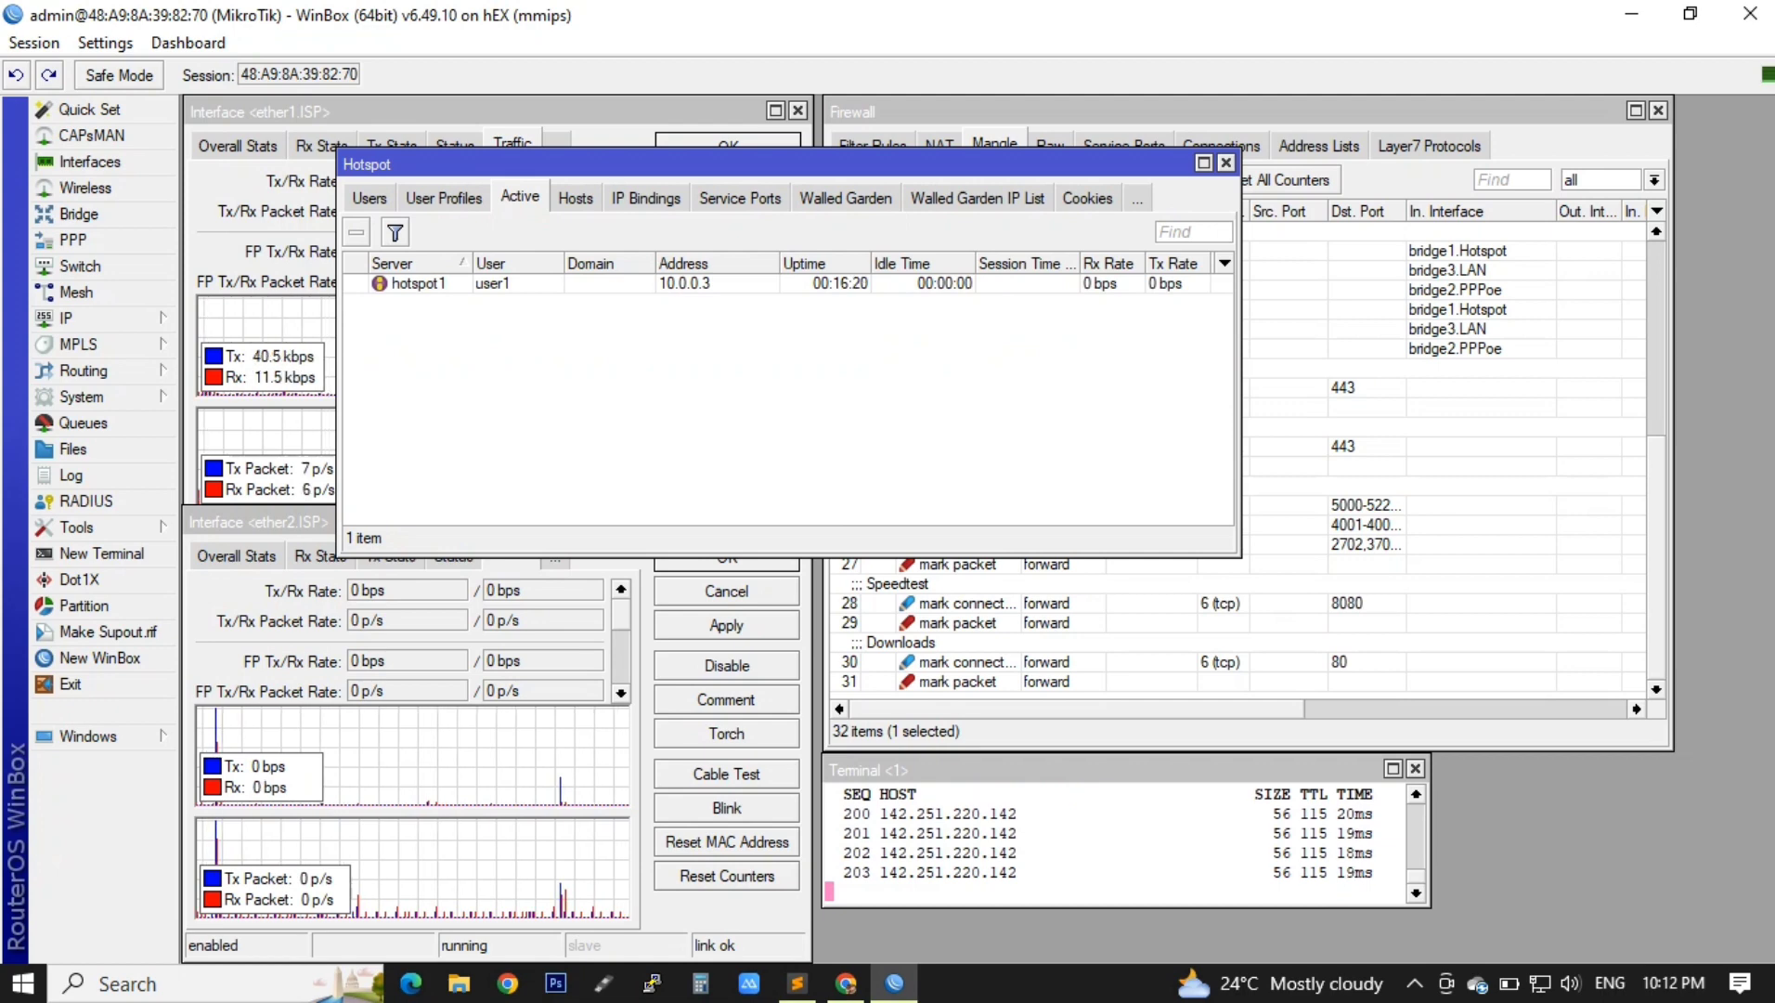
{"action": "left_click", "coordinate": [520, 285]}
{"action": "left_click", "coordinate": [846, 983]}
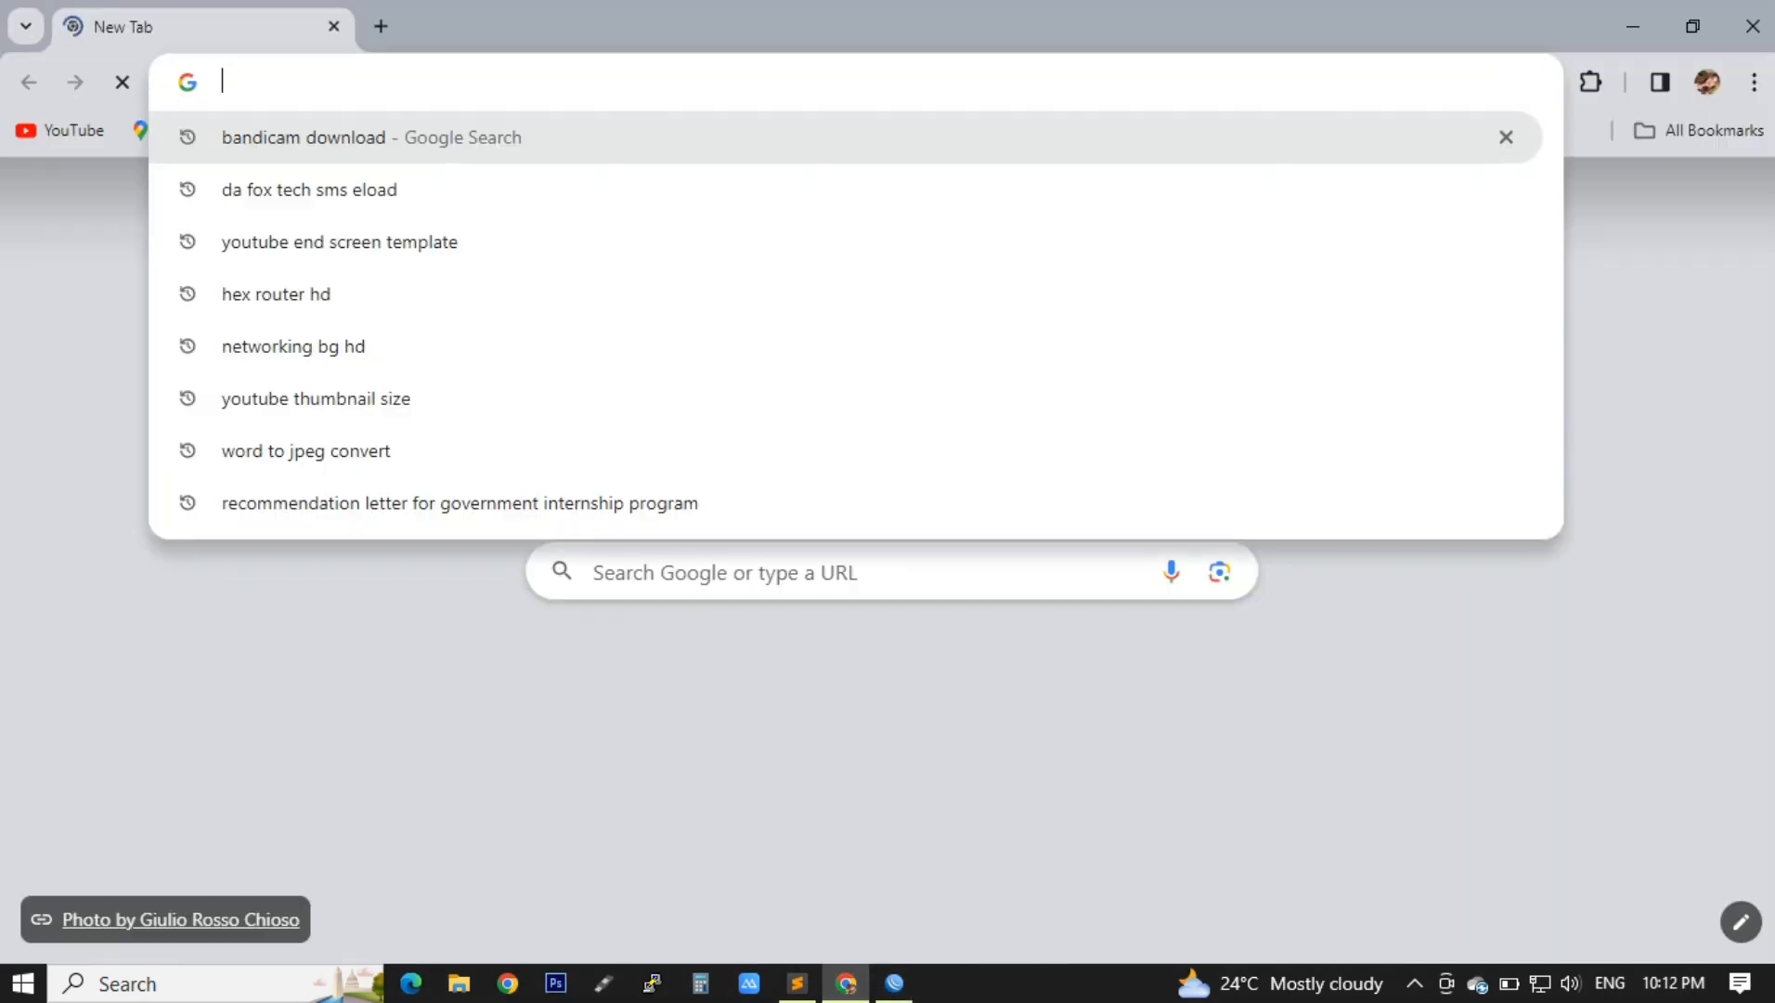
{"action": "type", "text": "obeefi"}
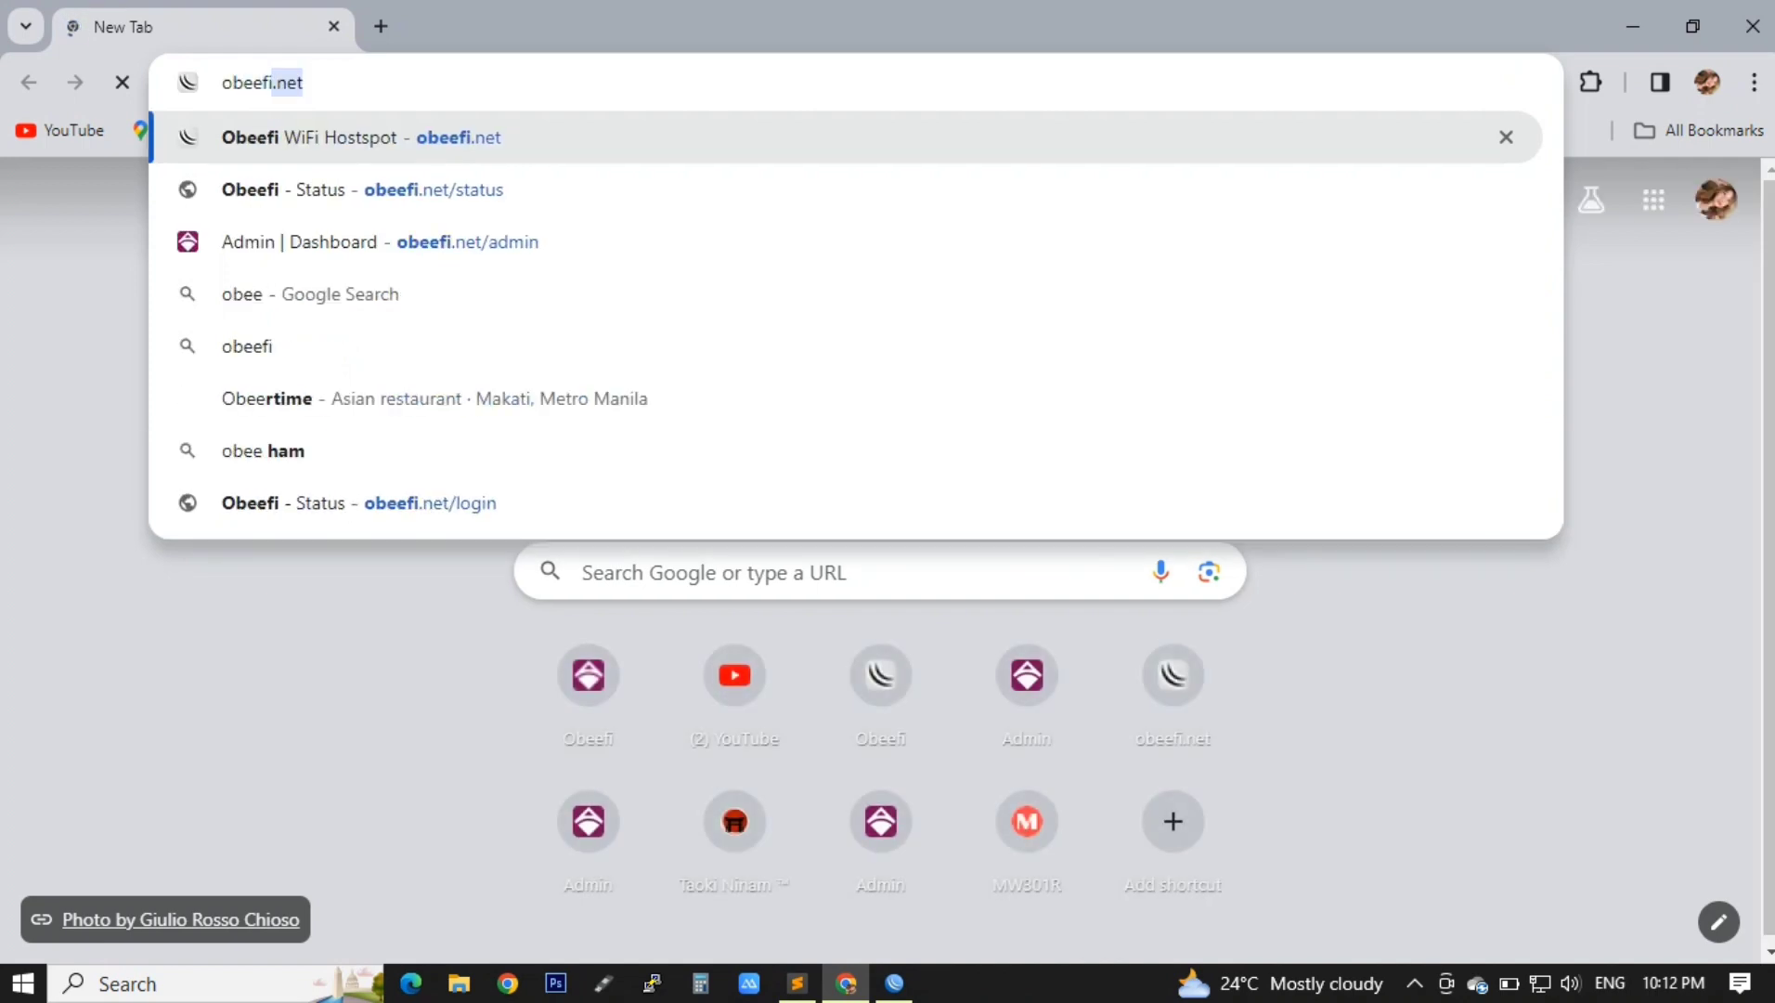
{"action": "type", "text": ".net"}
{"action": "key", "text": "Return"}
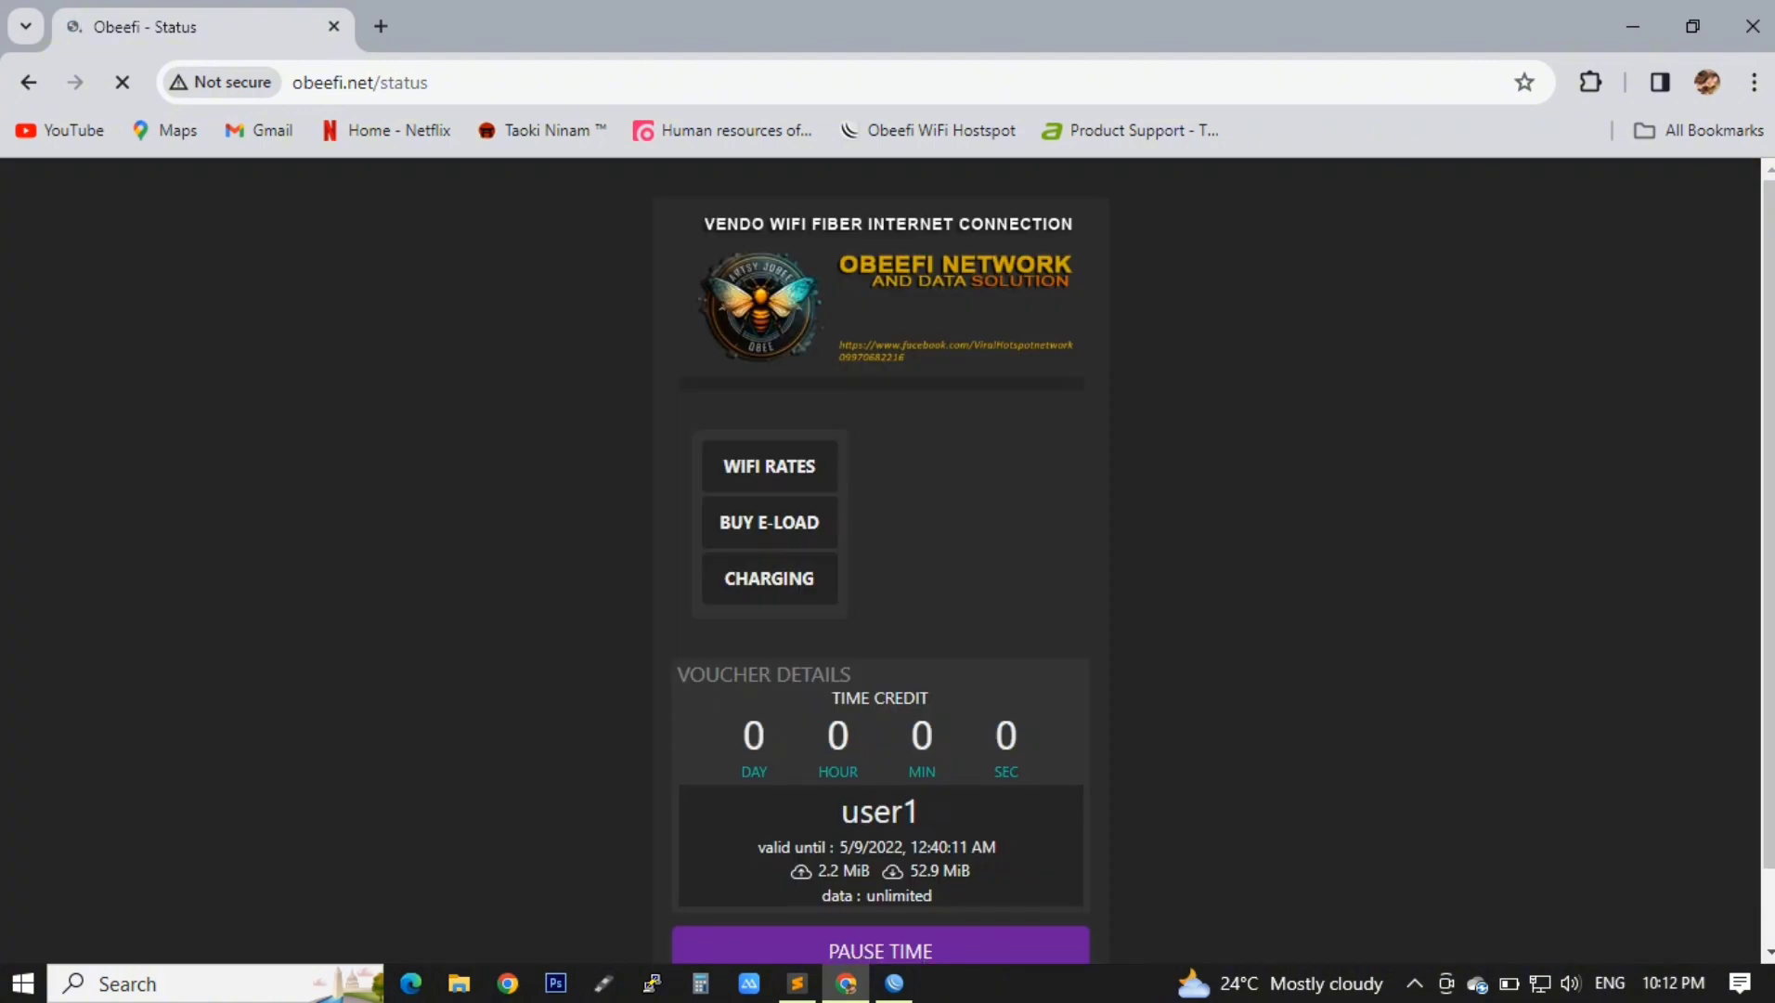
Step: Check user1's voucher details on the Obeefi status page
{"action": "scroll", "coordinate": [880, 561], "scroll_direction": "down", "scroll_amount": 2}
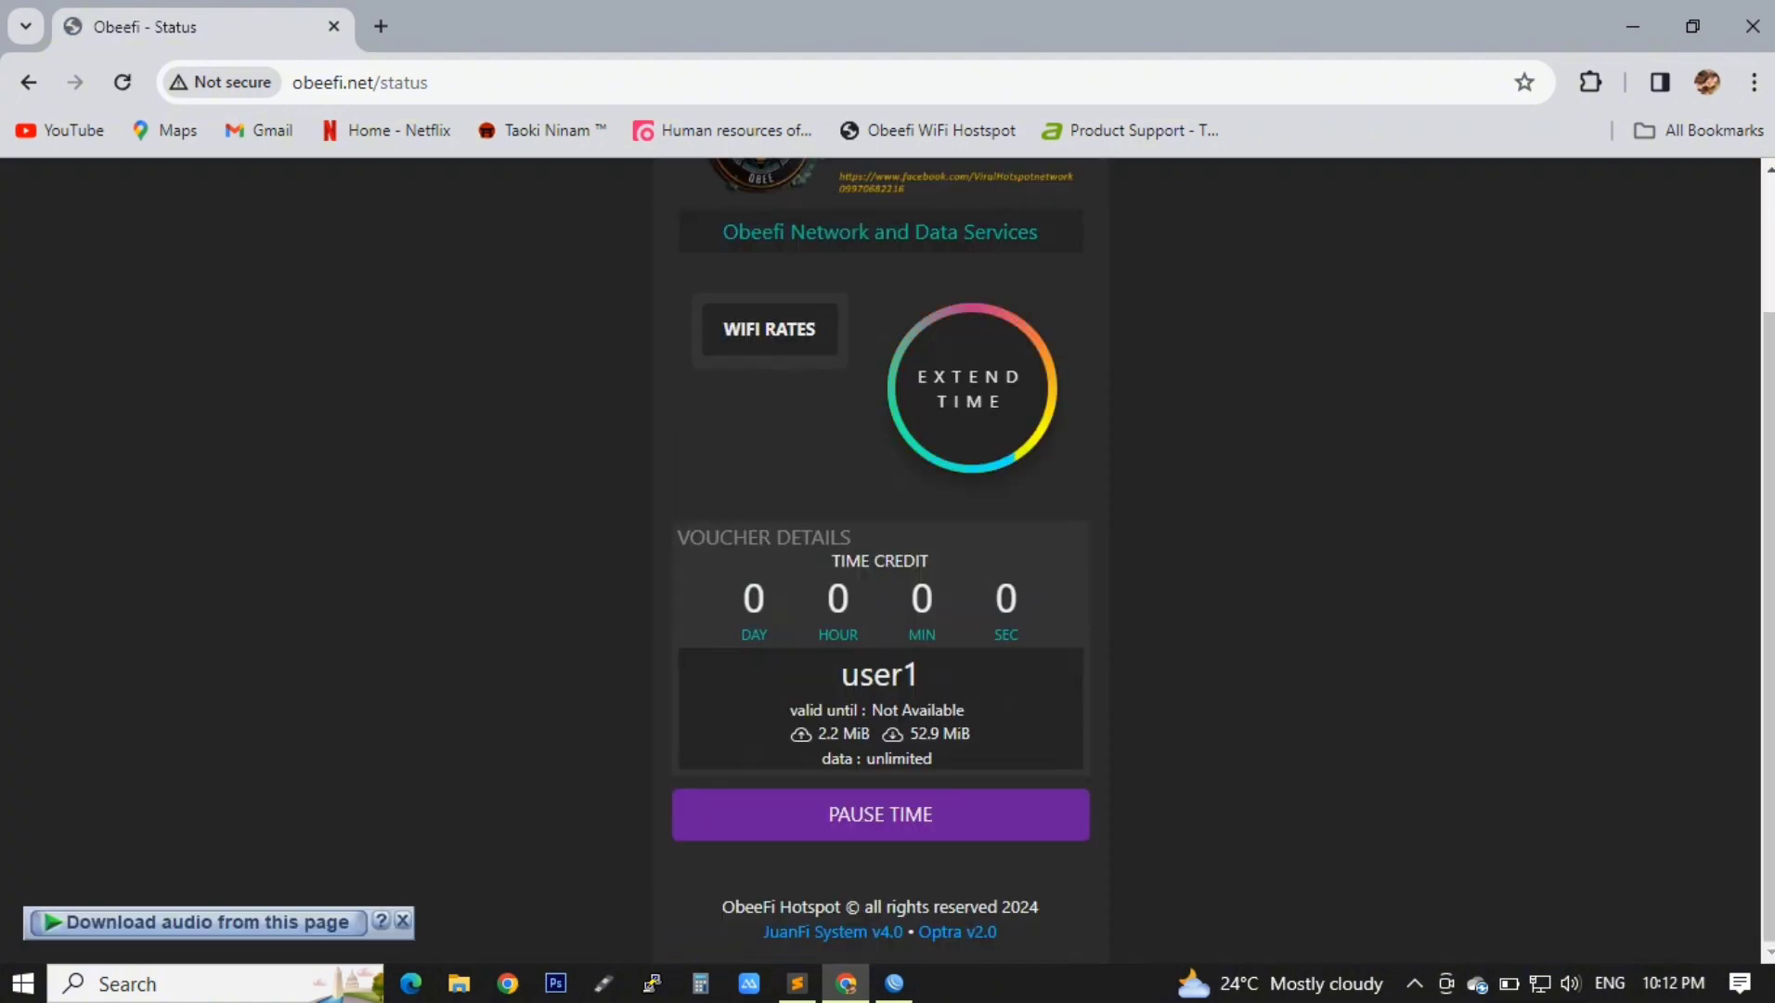
{"action": "double_click", "coordinate": [880, 674]}
{"action": "scroll", "coordinate": [880, 557], "scroll_direction": "up", "scroll_amount": 2}
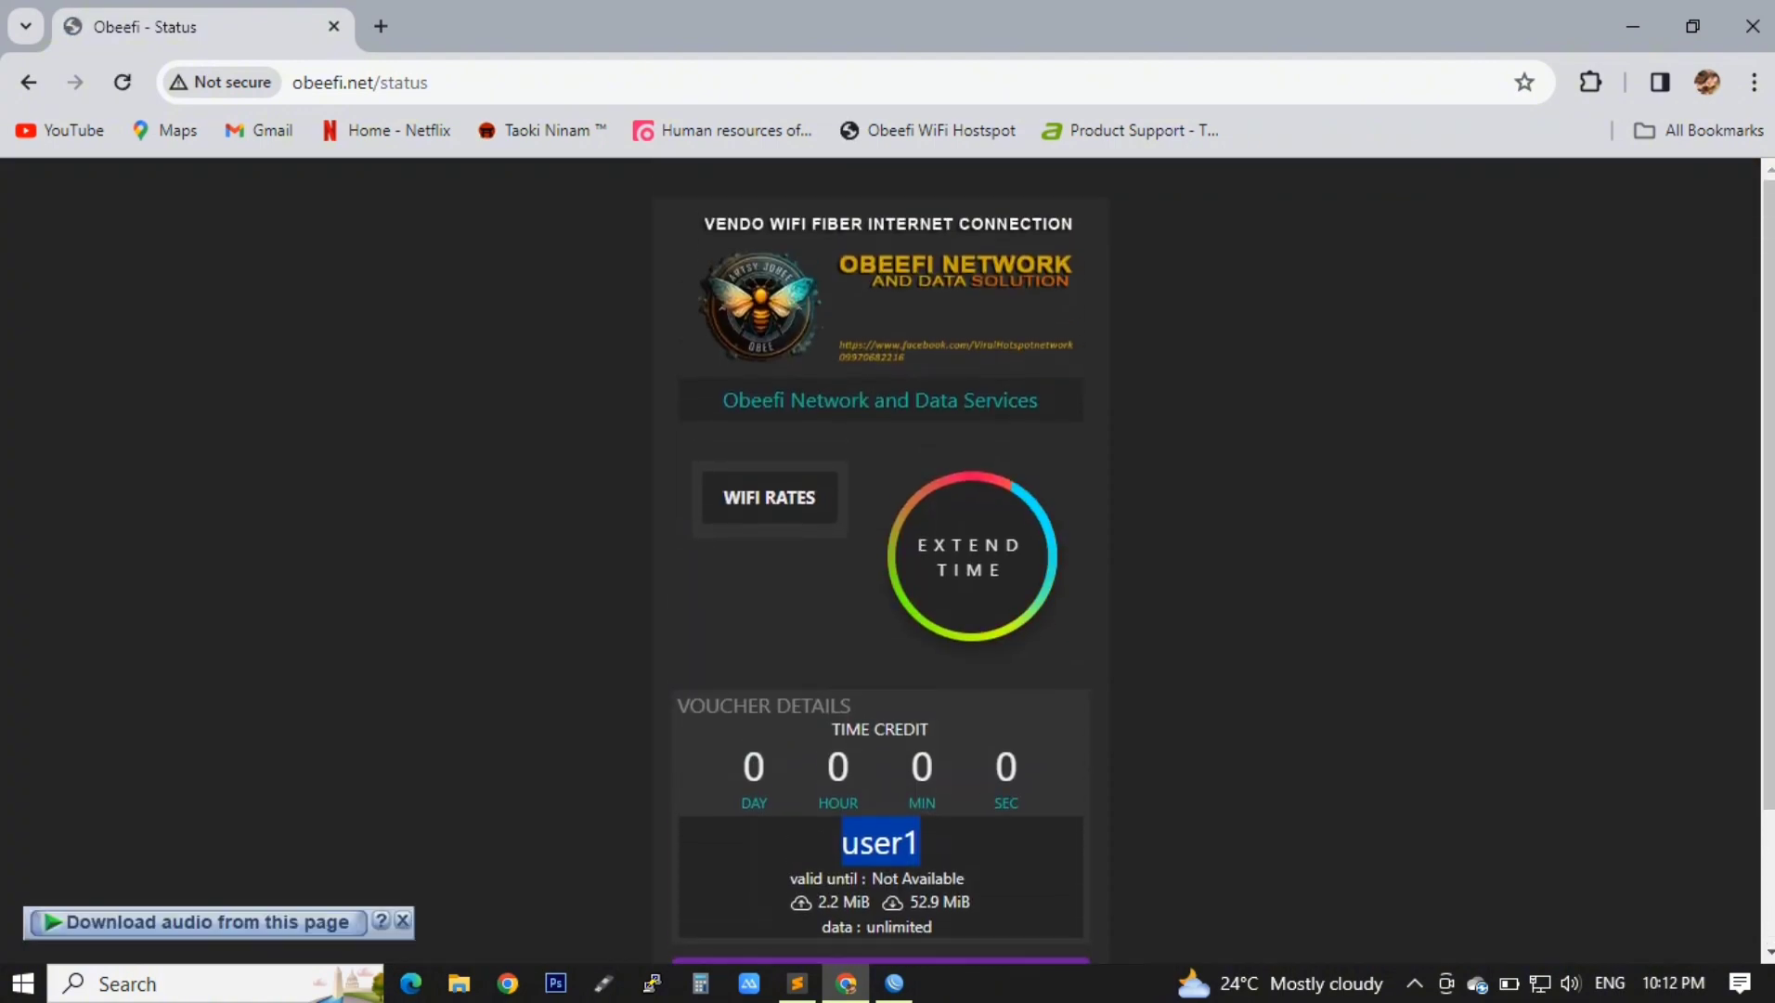
{"action": "left_click", "coordinate": [770, 497]}
{"action": "left_click", "coordinate": [1142, 623]}
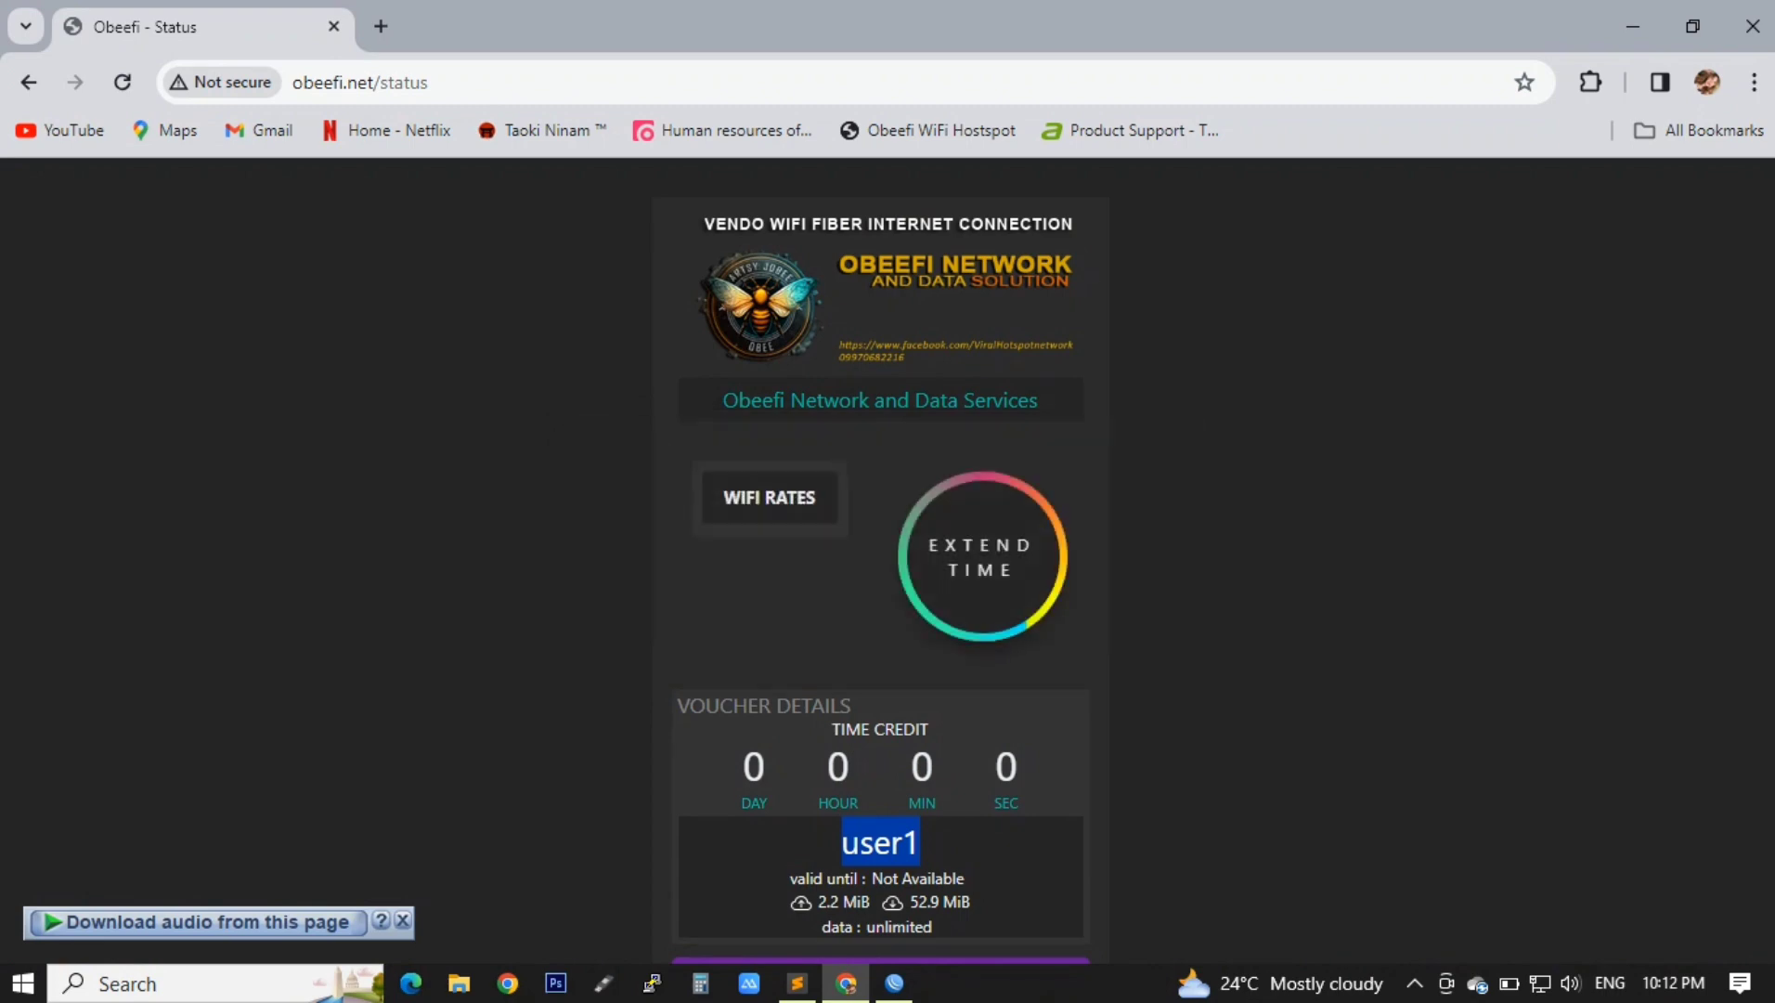
Step: Switch to WinBox, check user1's active hotspot session and show the hotspot user profiles
{"action": "left_click", "coordinate": [894, 983]}
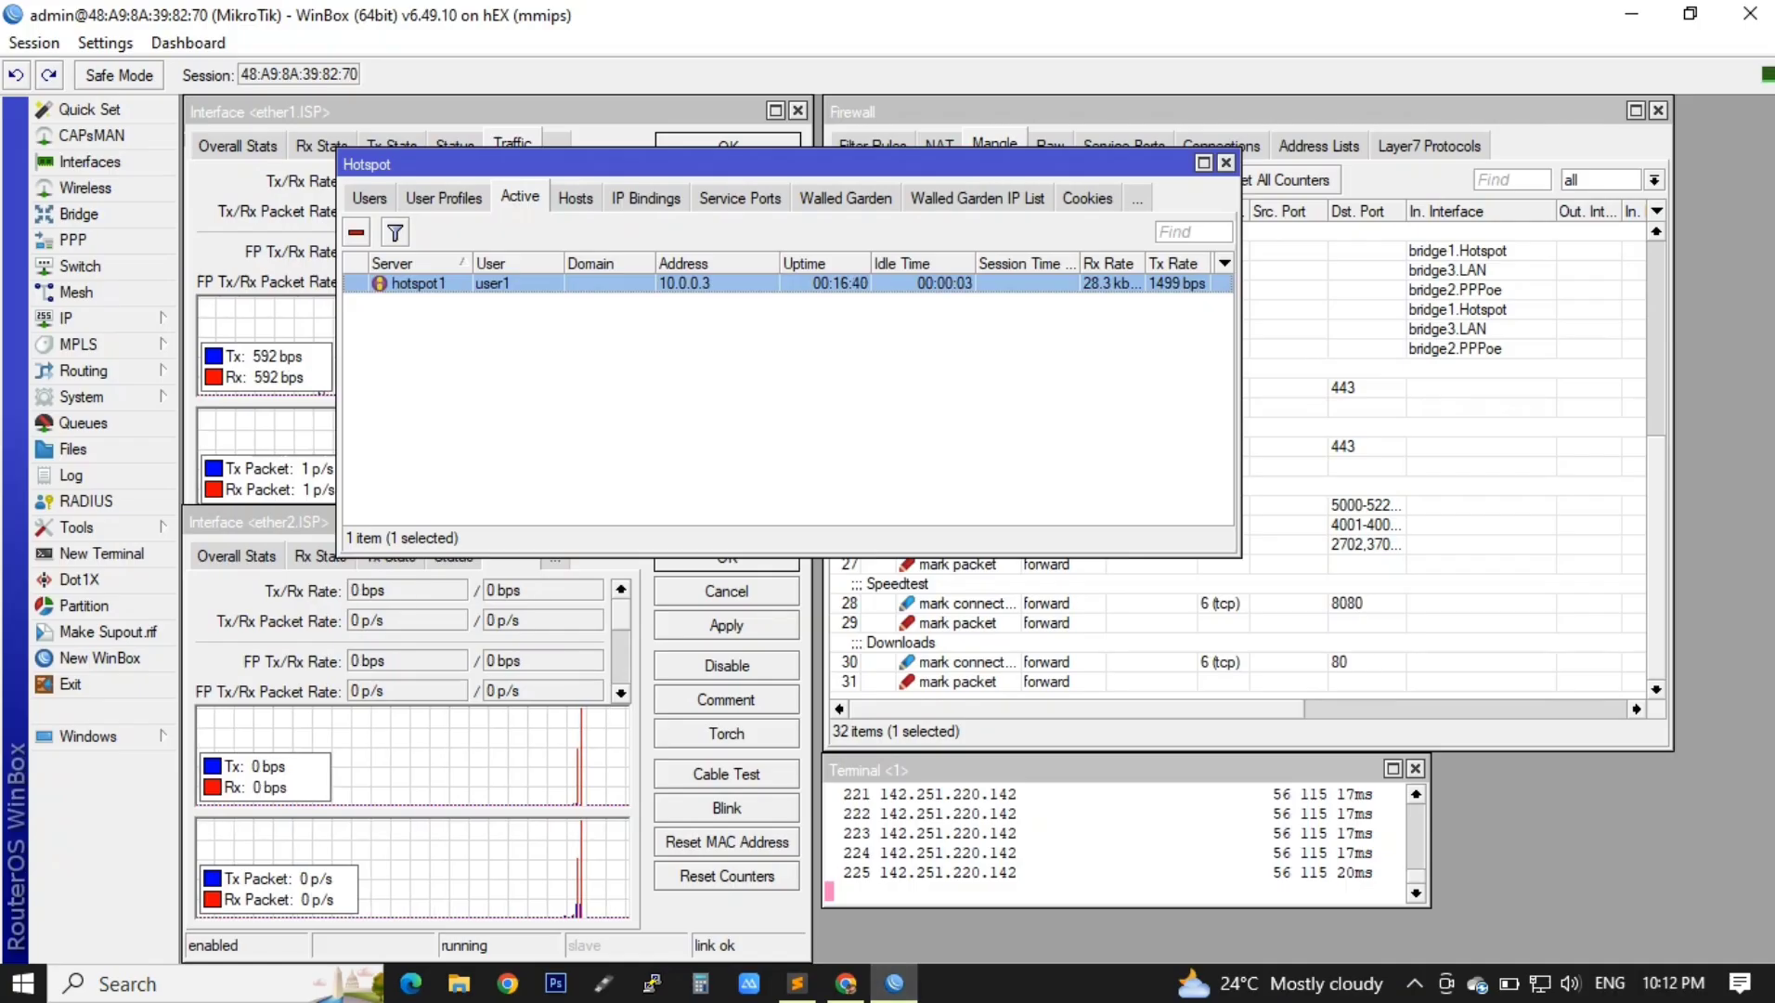
{"action": "left_click", "coordinate": [684, 284]}
{"action": "left_click", "coordinate": [684, 284]}
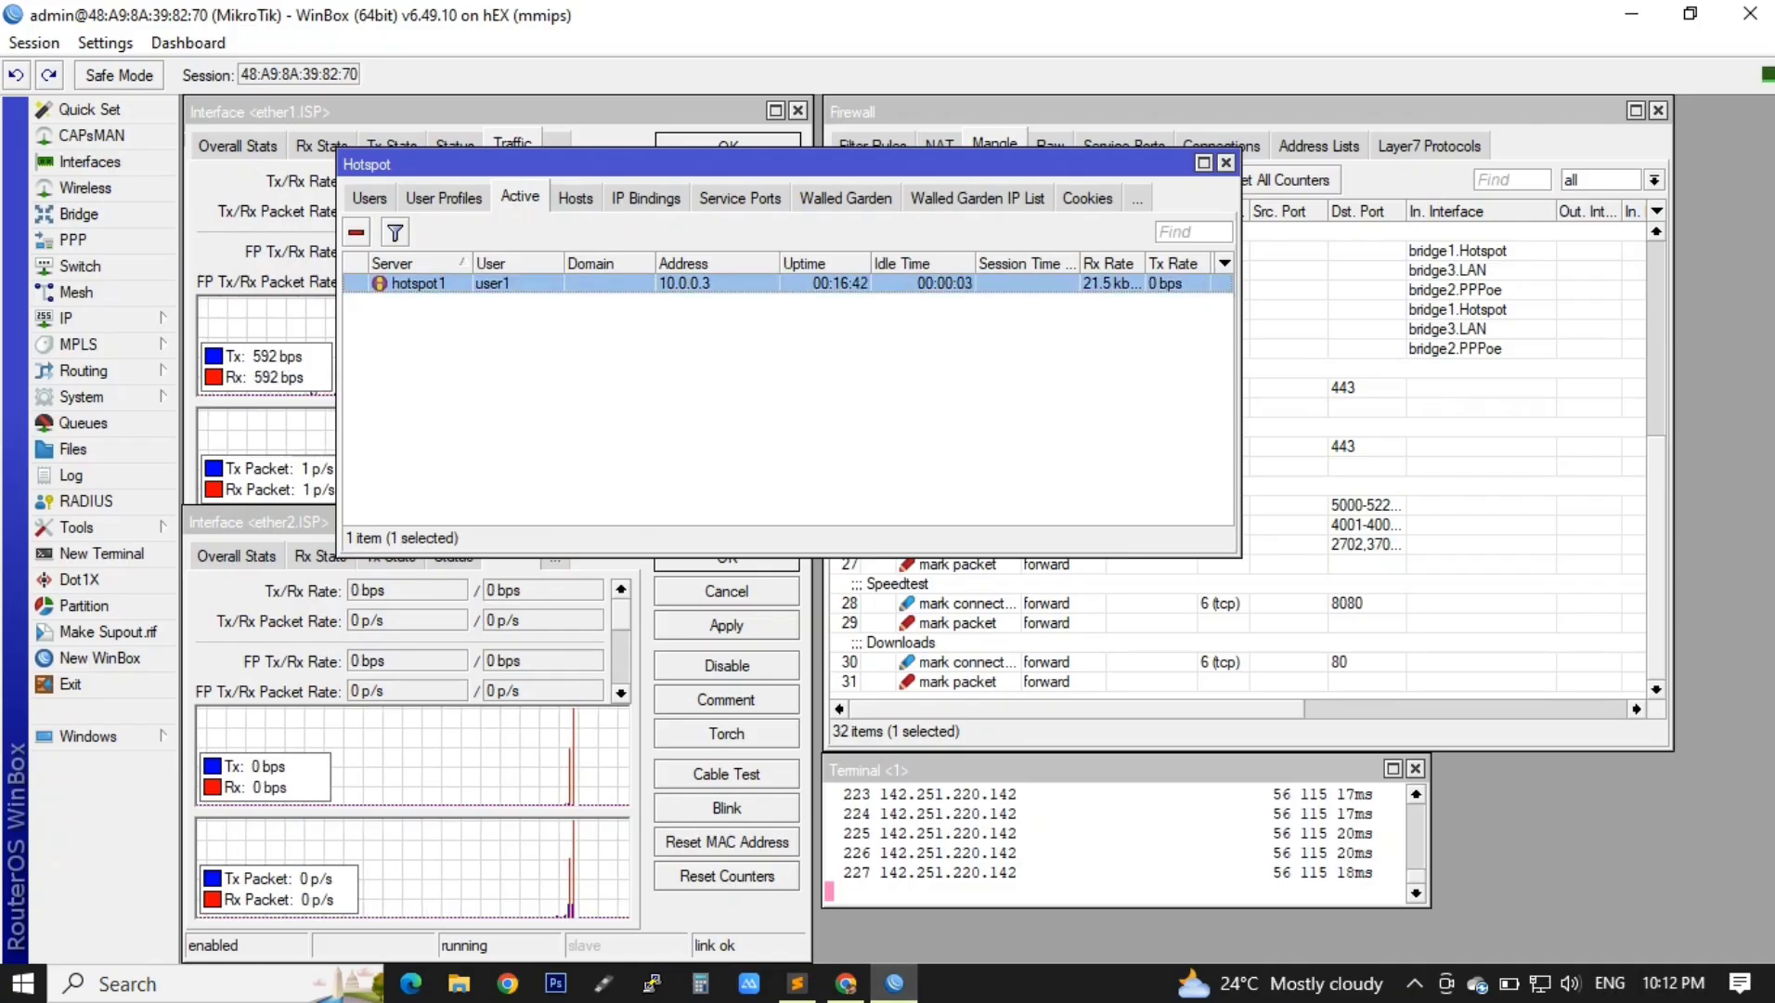
{"action": "left_click", "coordinate": [443, 198]}
Step: Open the simple queues list over the hotspot window and enlarge it to show all entries
{"action": "left_click", "coordinate": [83, 423]}
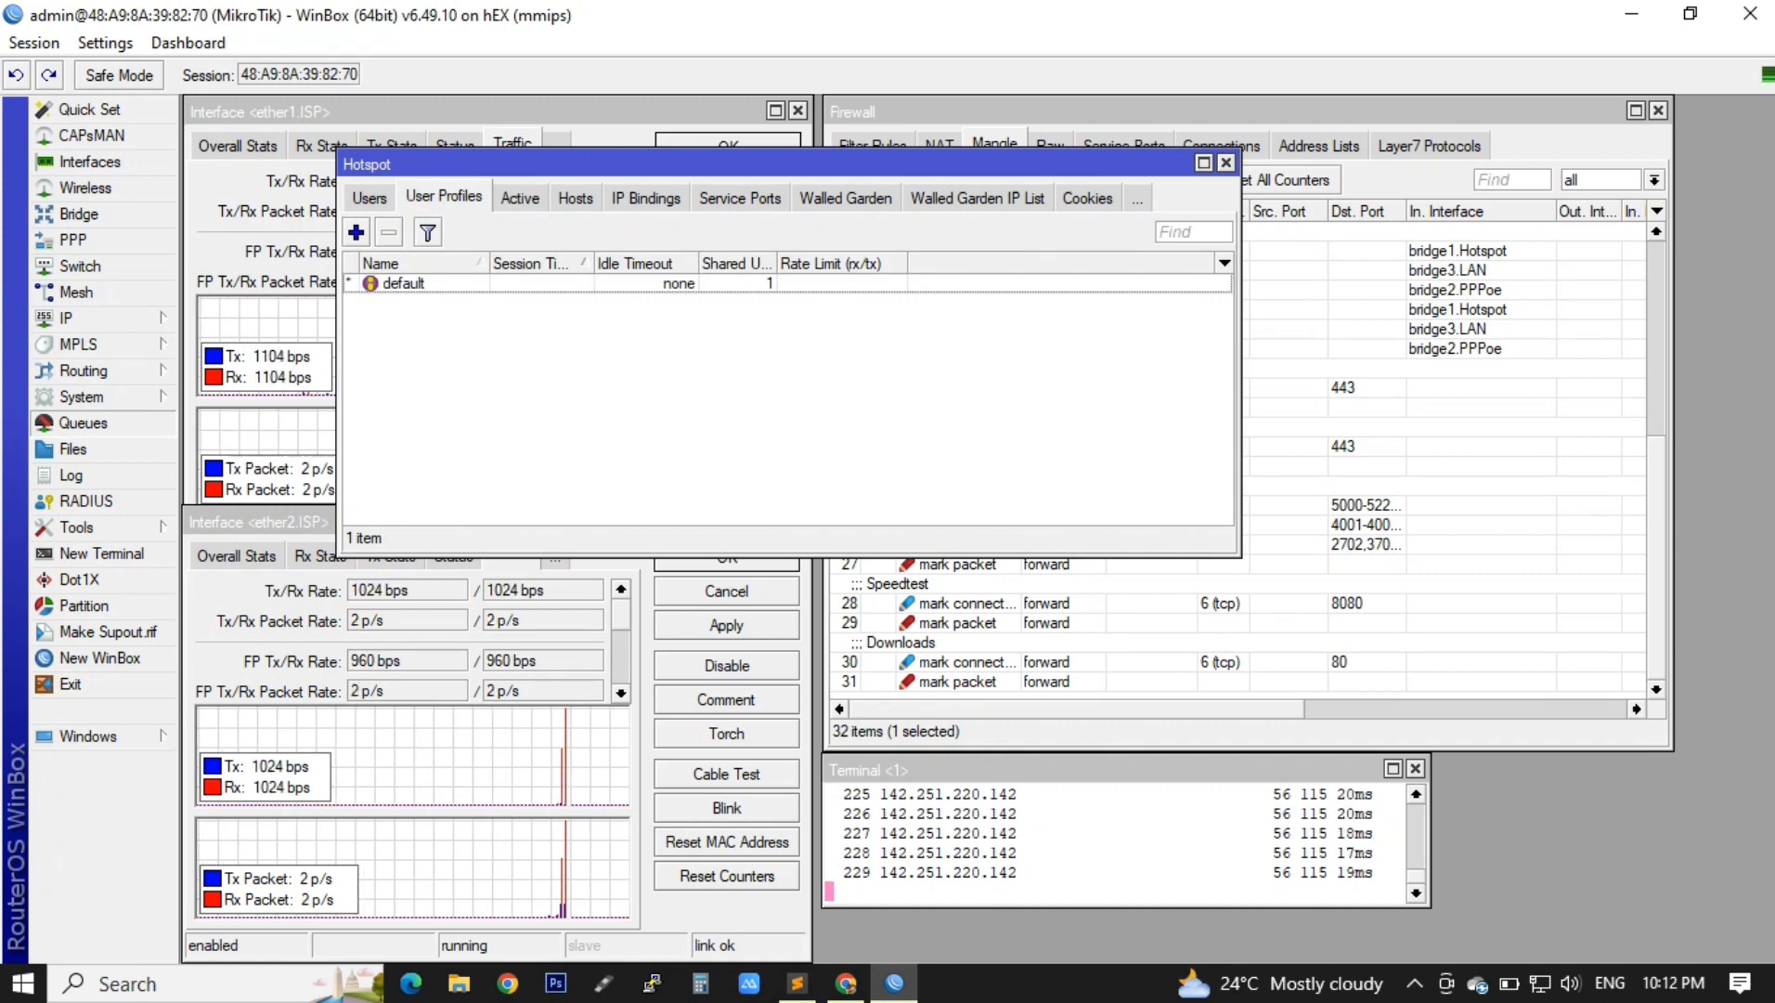
{"action": "left_click_drag", "start_coordinate": [650, 568], "coordinate": [739, 236]}
{"action": "scroll", "coordinate": [790, 445], "scroll_direction": "down", "scroll_amount": 2}
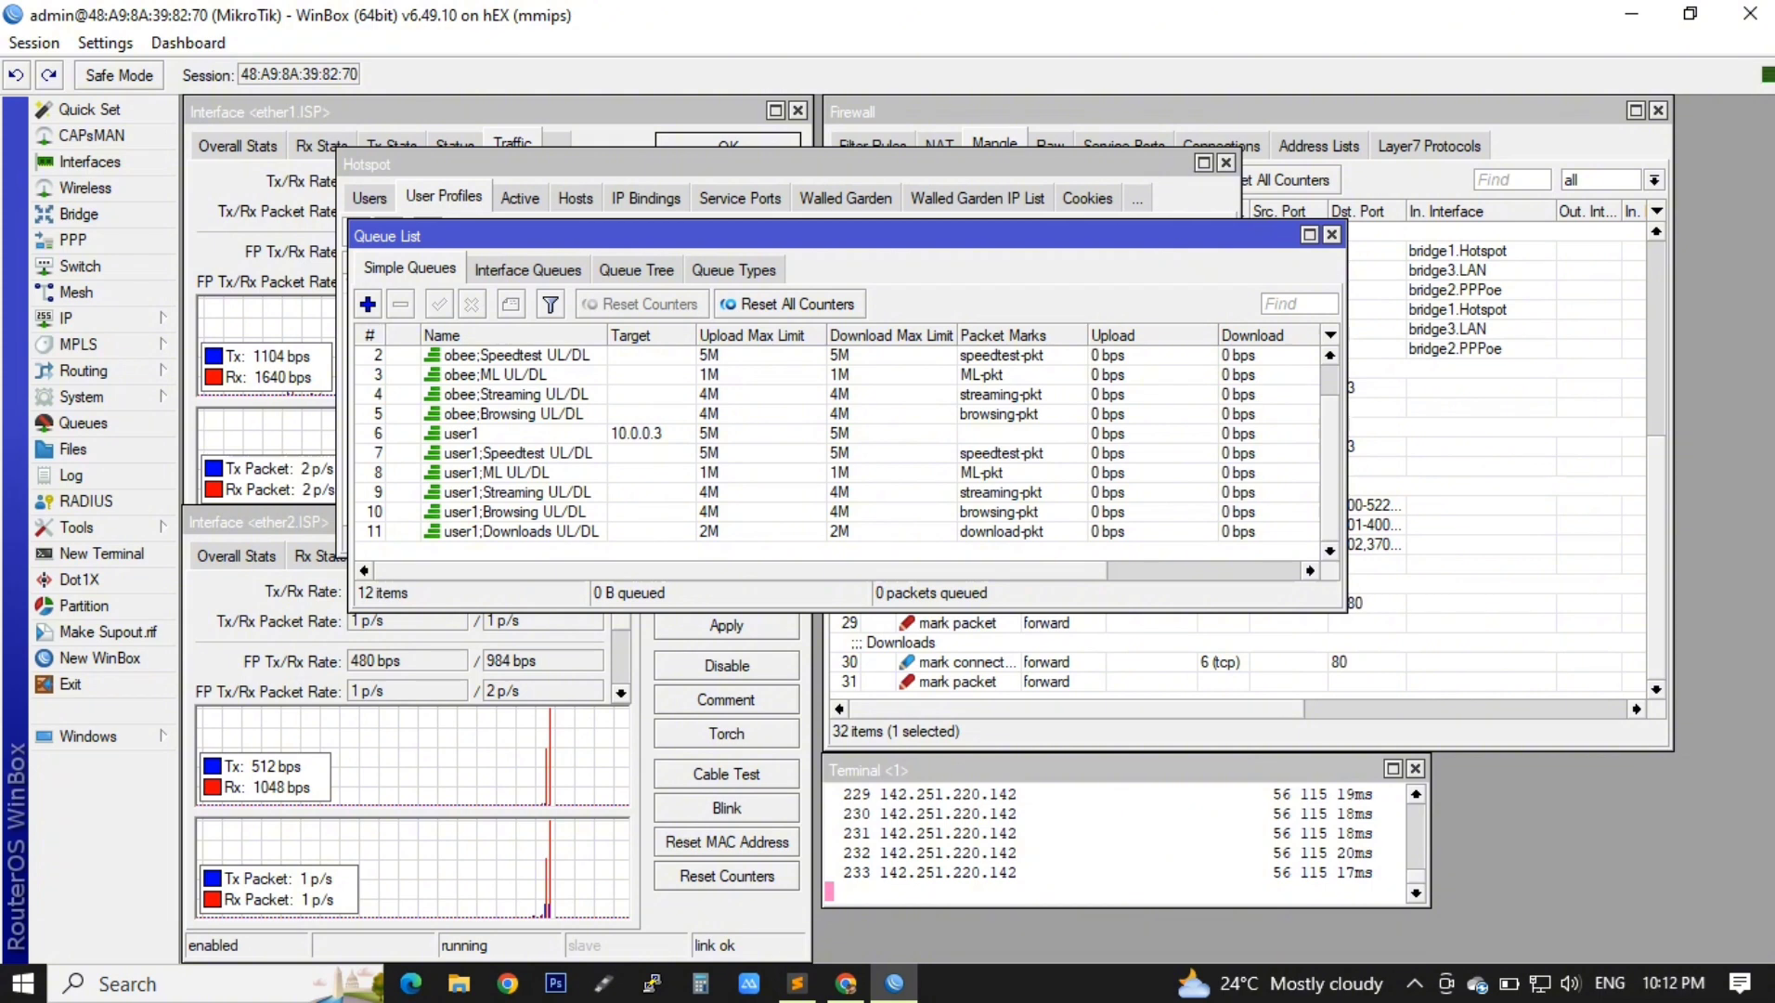
{"action": "mouse_move", "coordinate": [557, 433]}
{"action": "left_mouse_down"}
{"action": "mouse_move", "coordinate": [557, 488]}
{"action": "mouse_move", "coordinate": [557, 429]}
{"action": "left_mouse_up"}
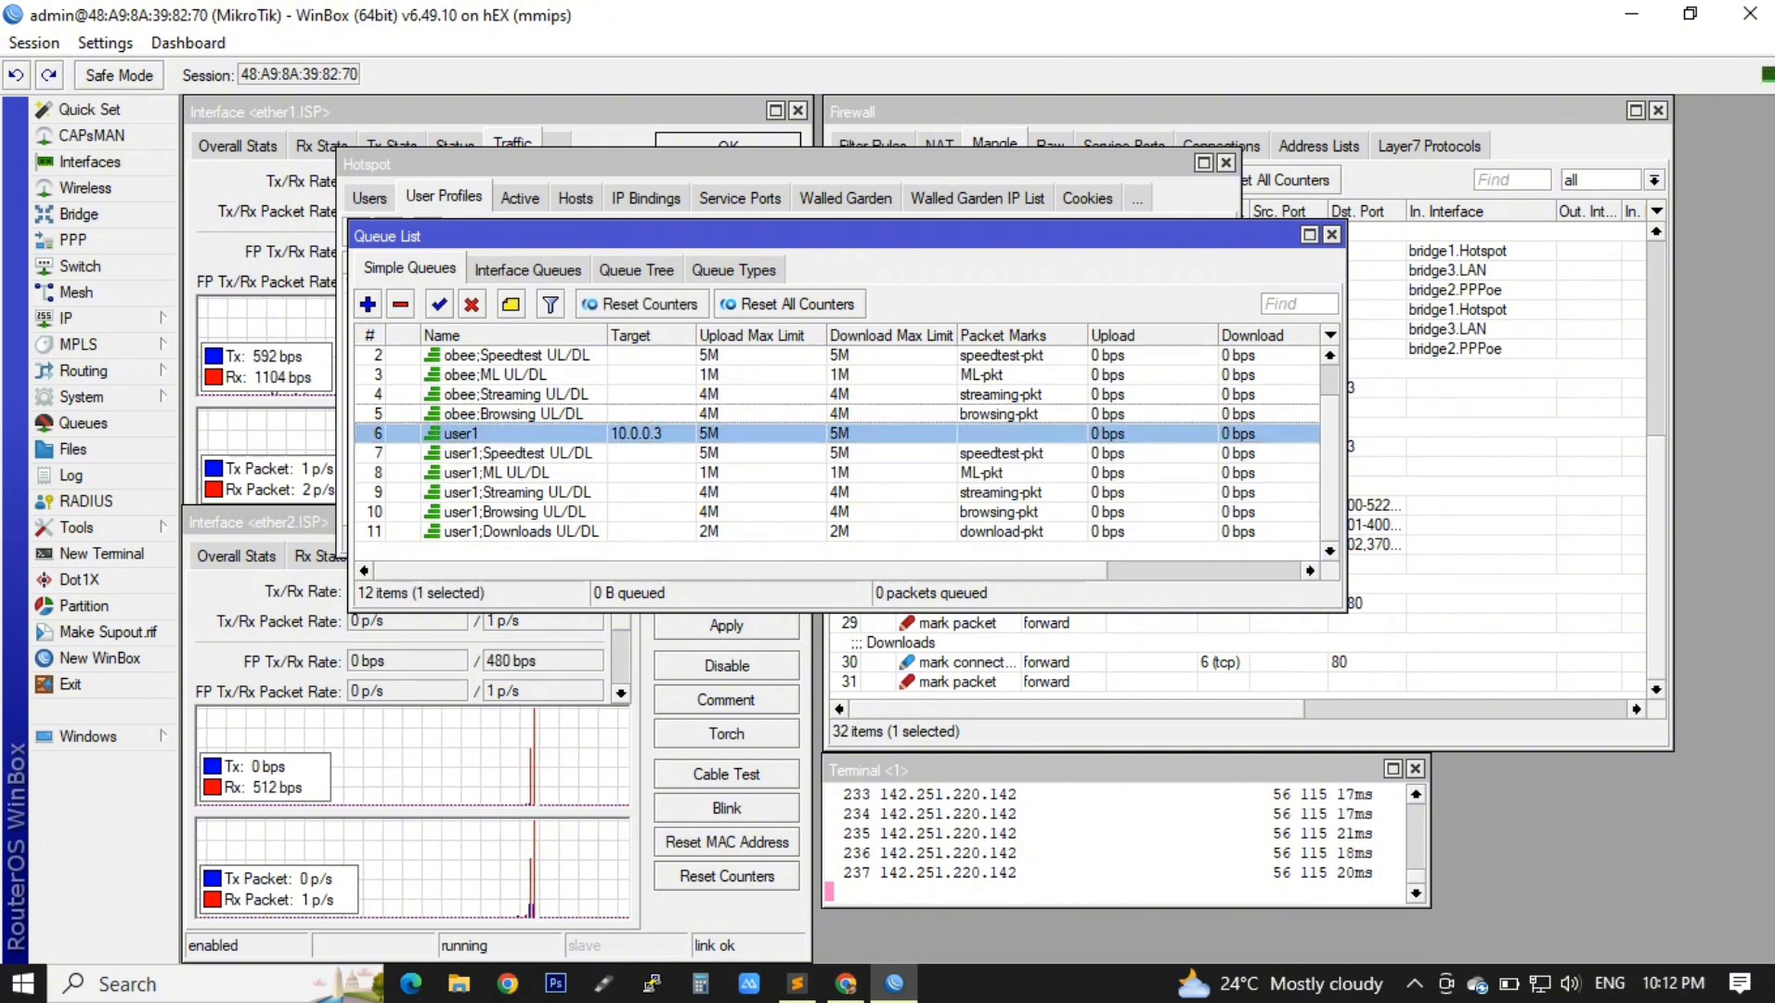
{"action": "scroll", "coordinate": [835, 446], "scroll_direction": "up", "scroll_amount": 1}
{"action": "left_click_drag", "start_coordinate": [835, 617], "coordinate": [836, 813]}
{"action": "left_click", "coordinate": [835, 669]}
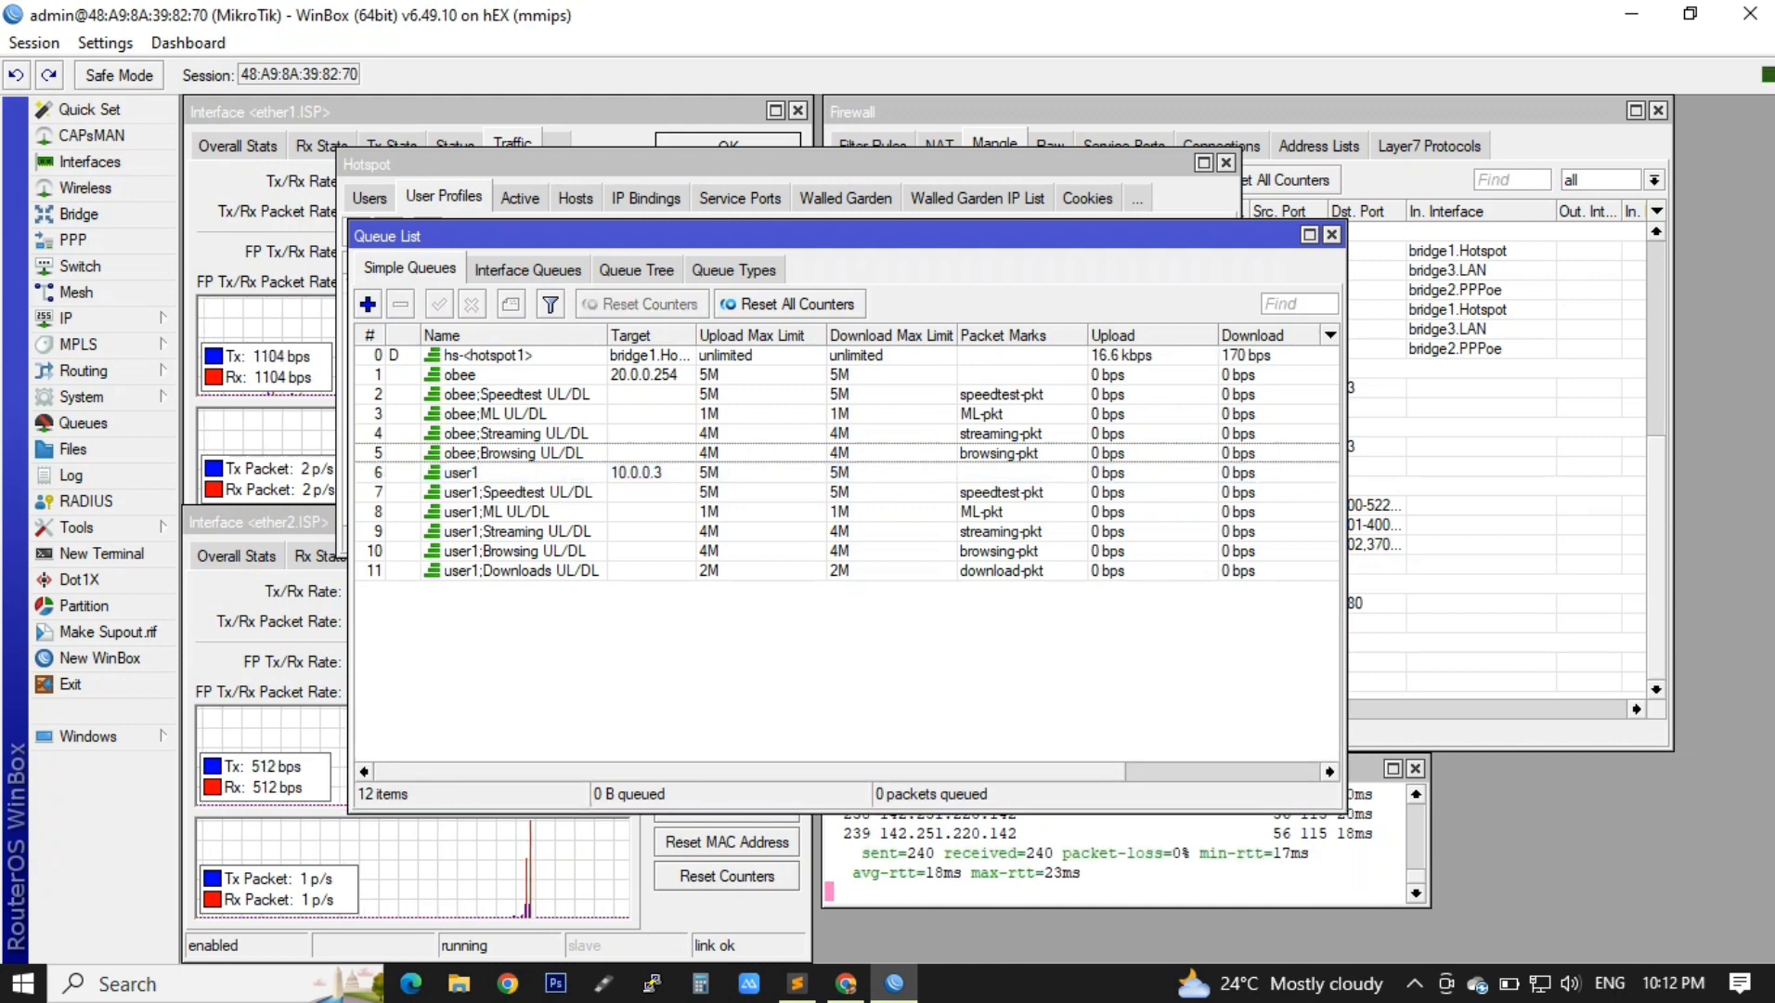
Step: Examine user1's main queue and its Speedtest, ML, Streaming, Browsing and Downloads queues
{"action": "left_click", "coordinate": [520, 472]}
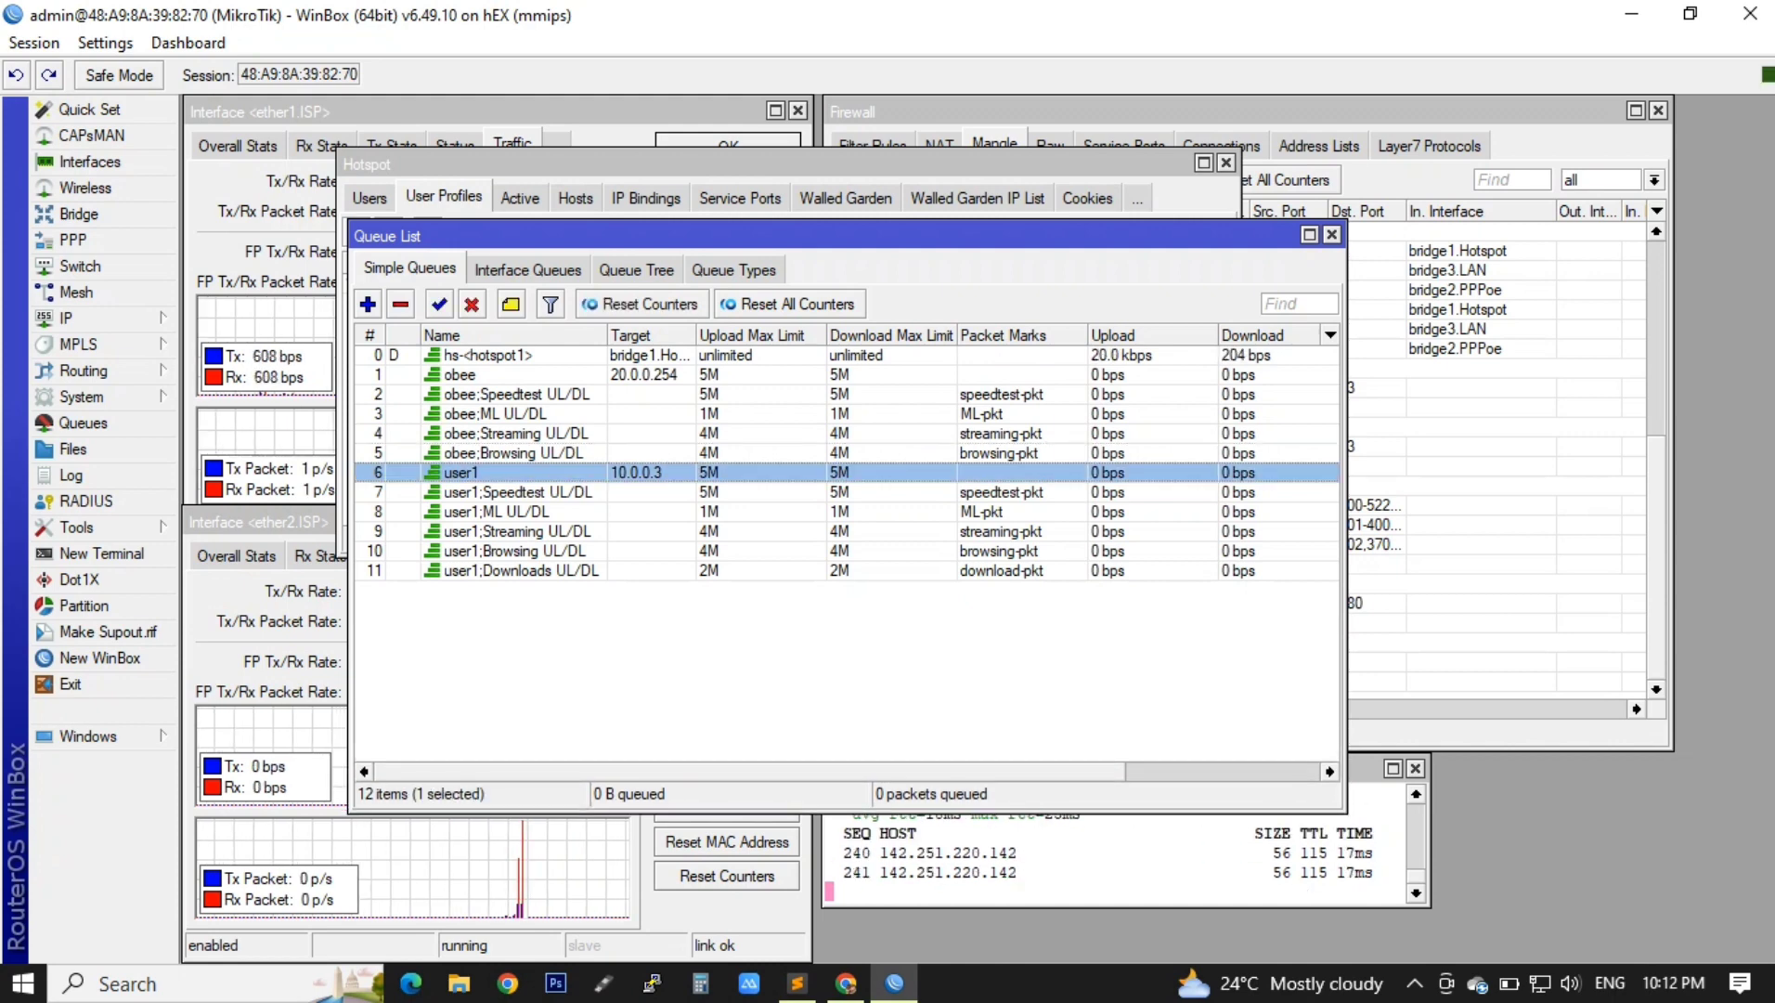
{"action": "left_click", "coordinate": [520, 492]}
{"action": "key", "text": "shift+Down"}
{"action": "key", "text": "shift+Down"}
{"action": "key", "text": "shift+Down"}
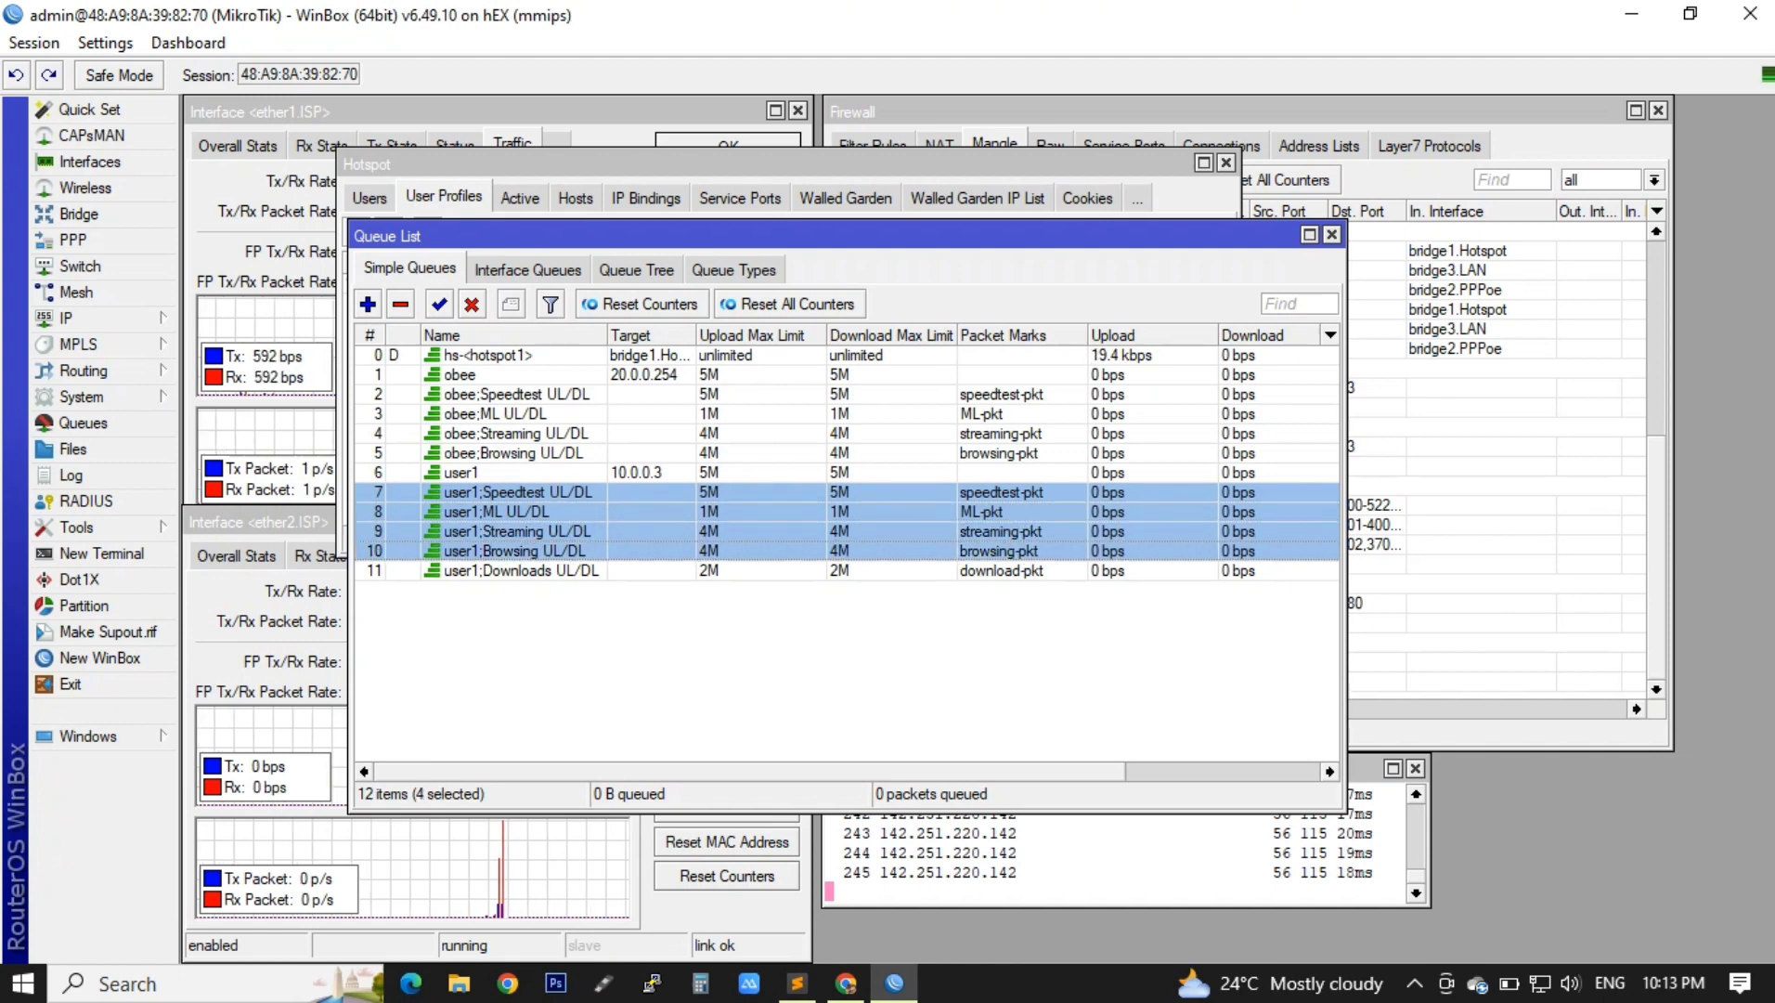
{"action": "key", "text": "shift+Down"}
{"action": "left_click", "coordinate": [836, 669]}
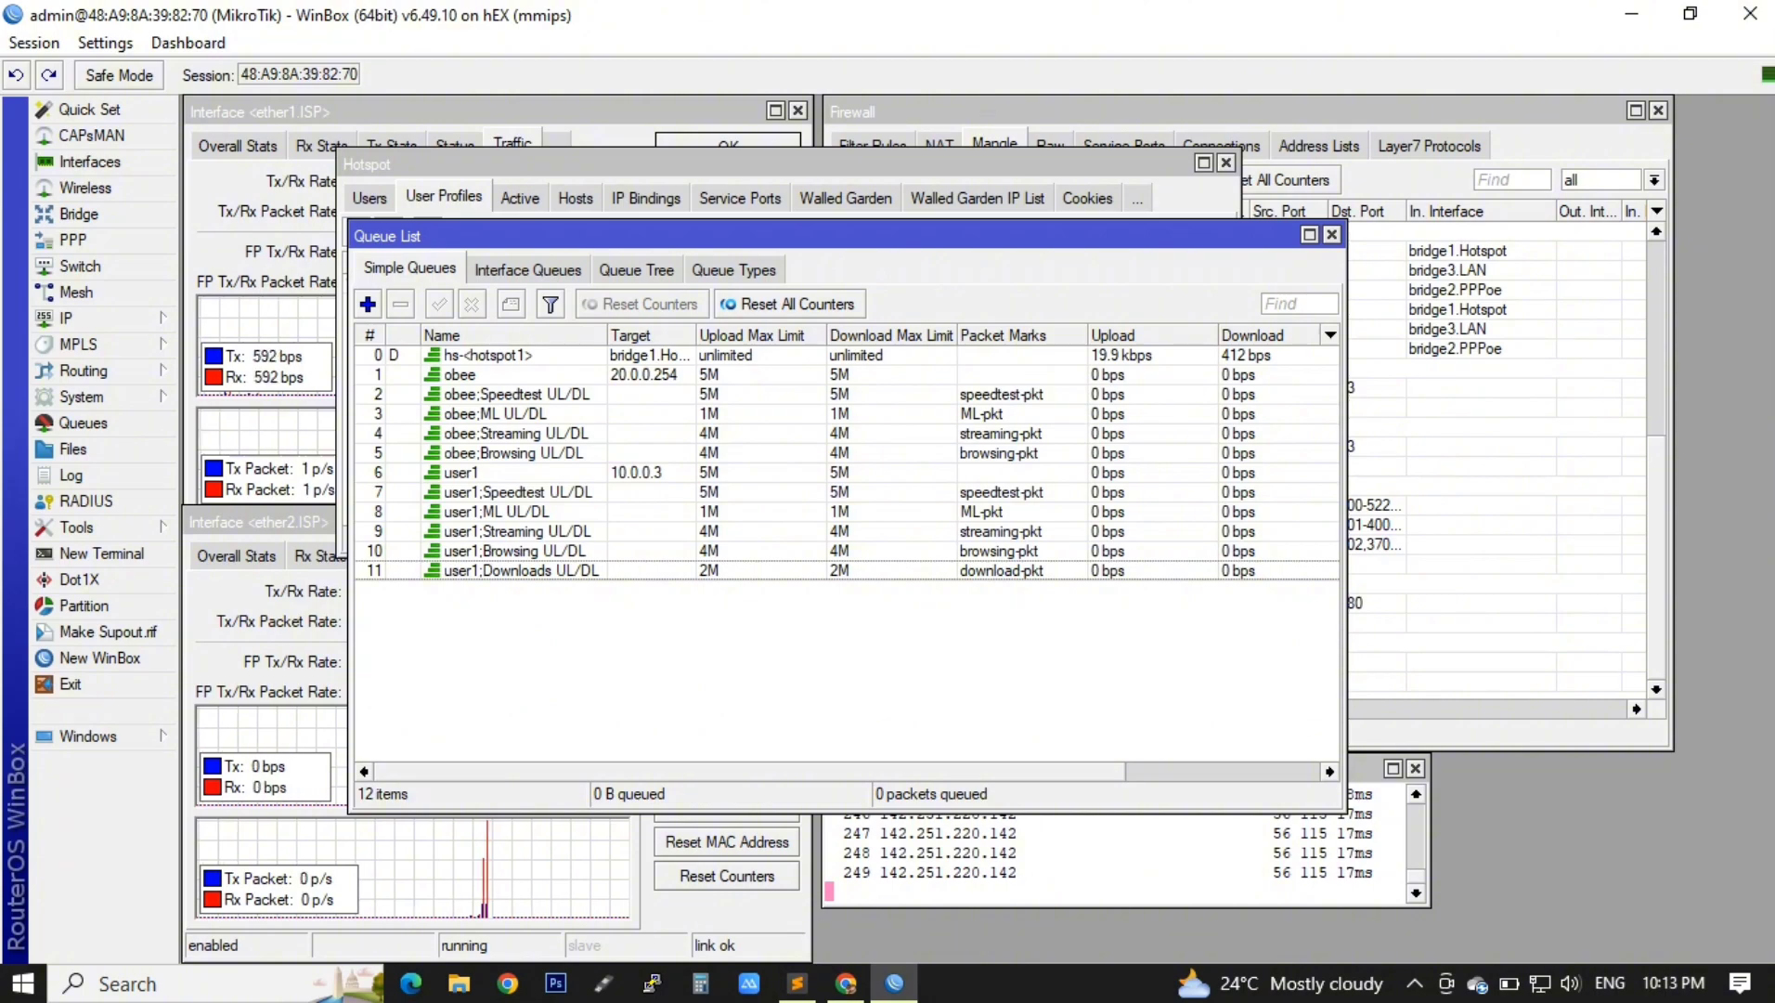
Step: Switch to Chrome, open speedtest.net in a new tab and start a speed test
{"action": "left_click", "coordinate": [846, 982]}
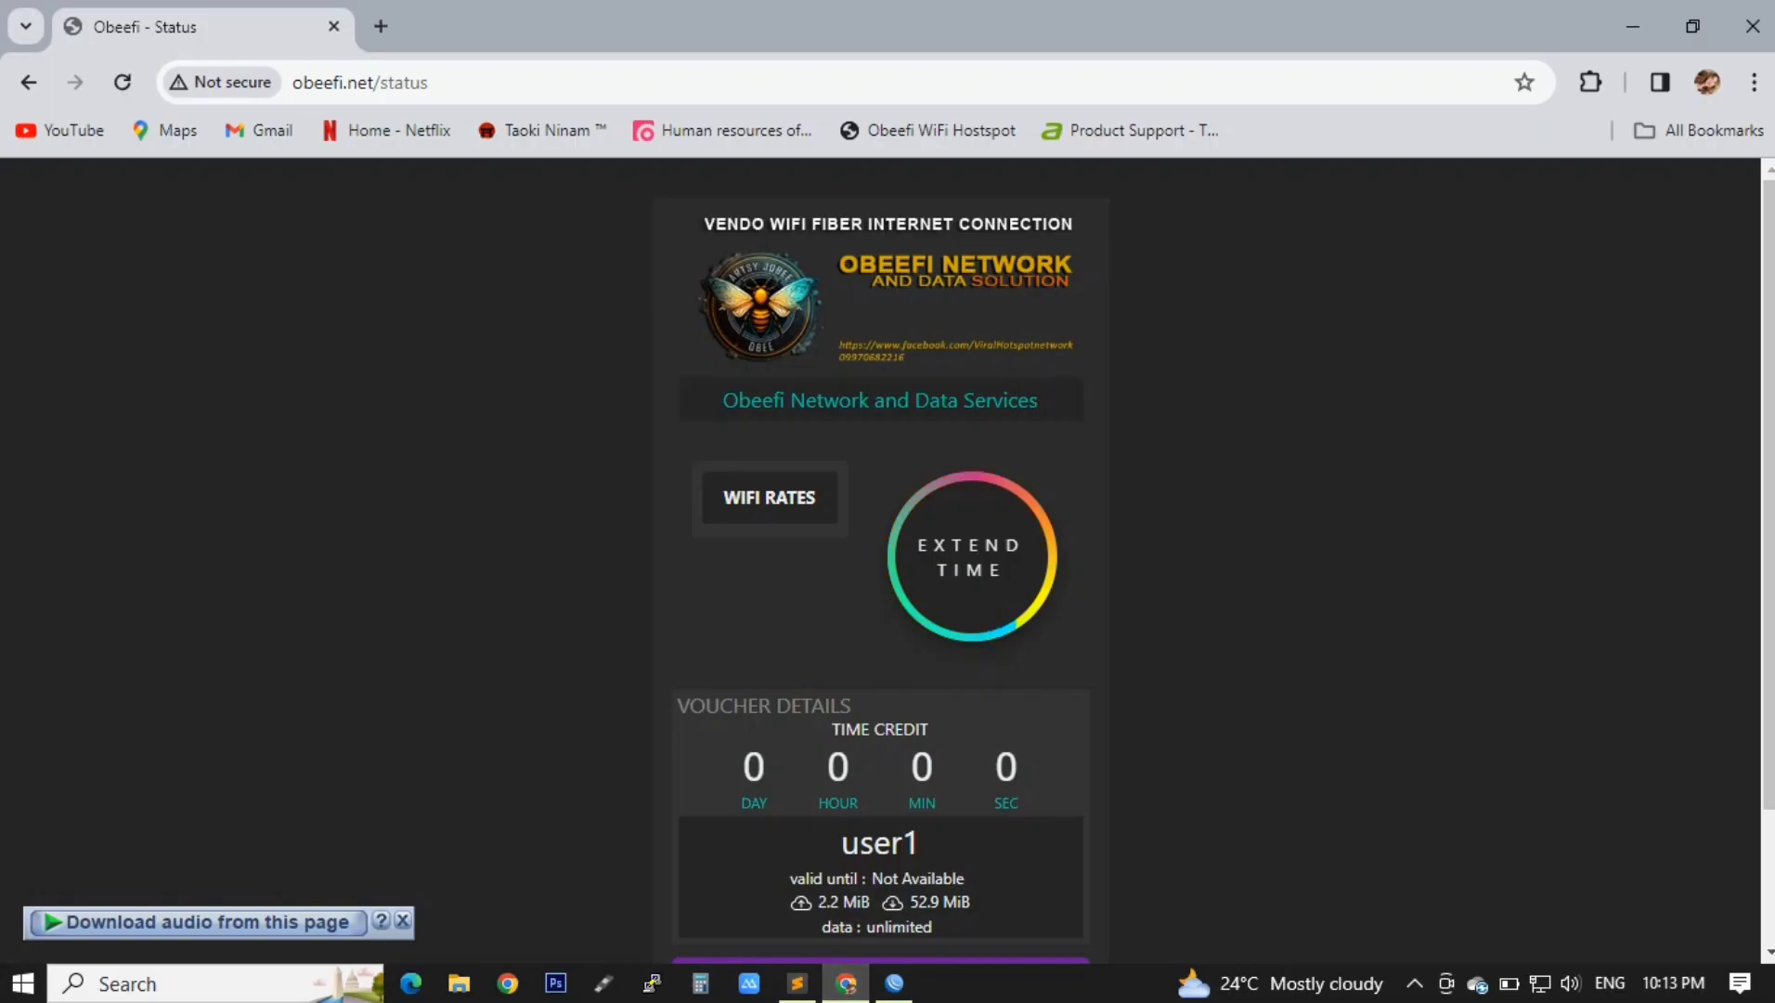
{"action": "key", "text": "ctrl+t"}
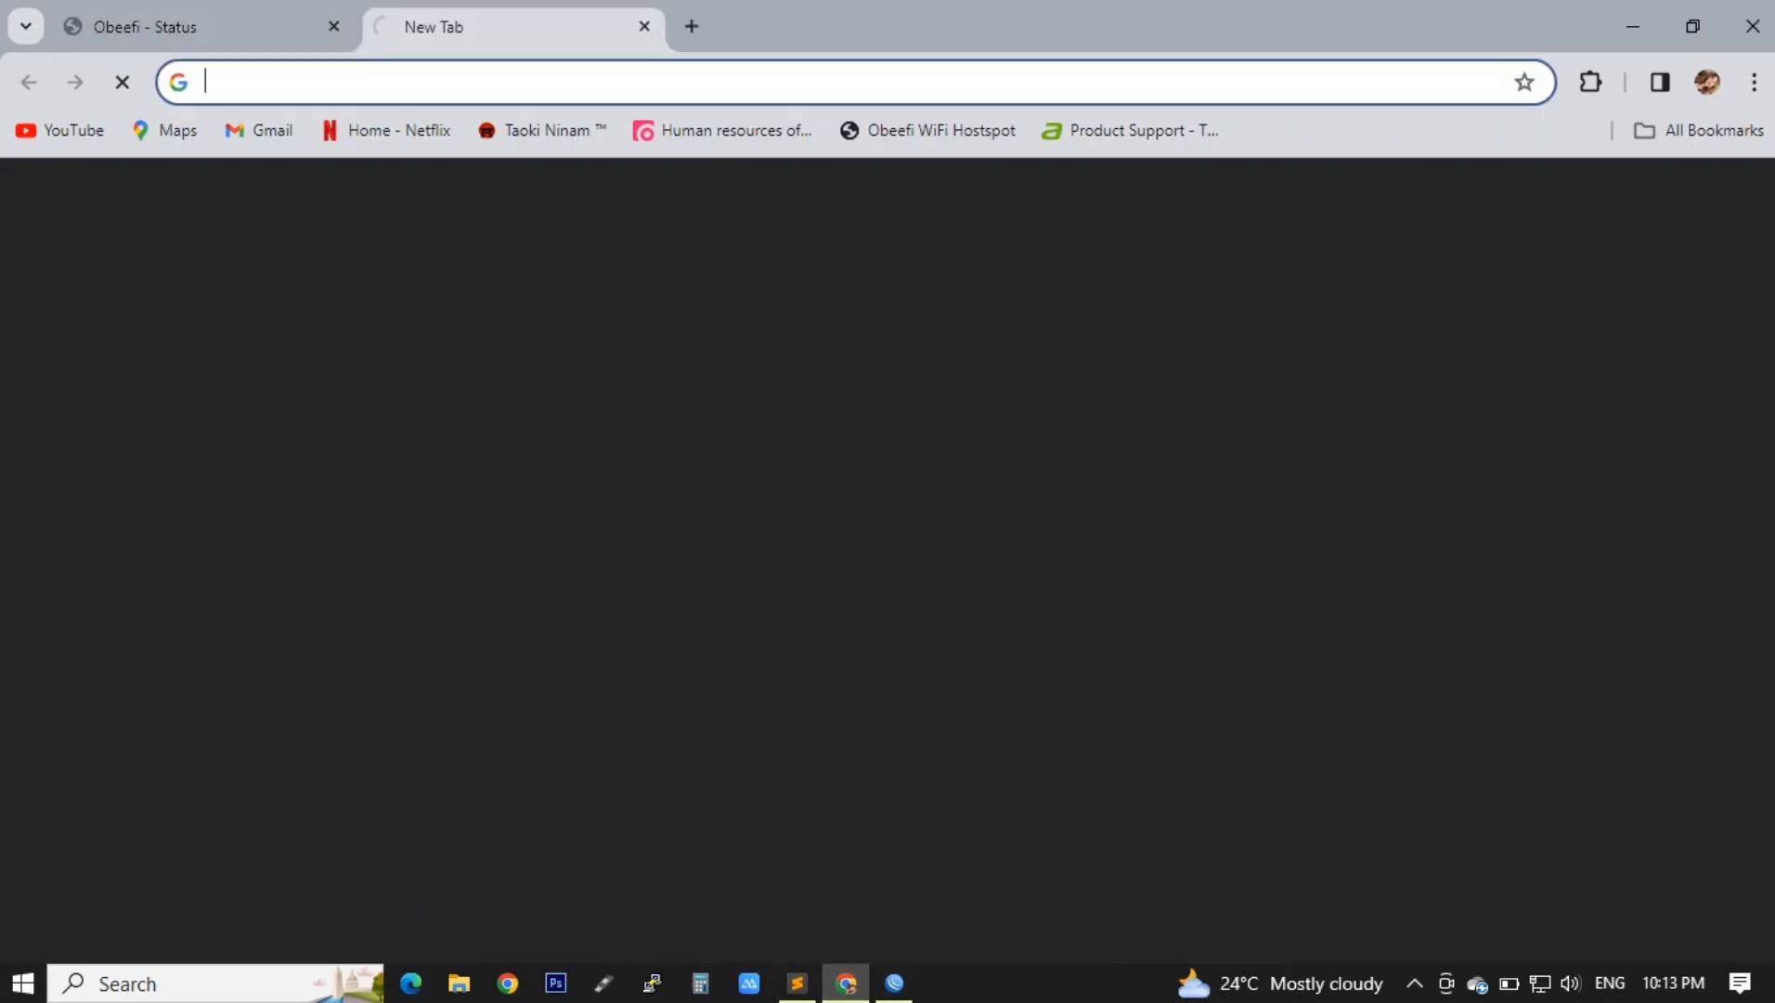
{"action": "left_click", "coordinate": [558, 82]}
{"action": "type", "text": "speedtest.net"}
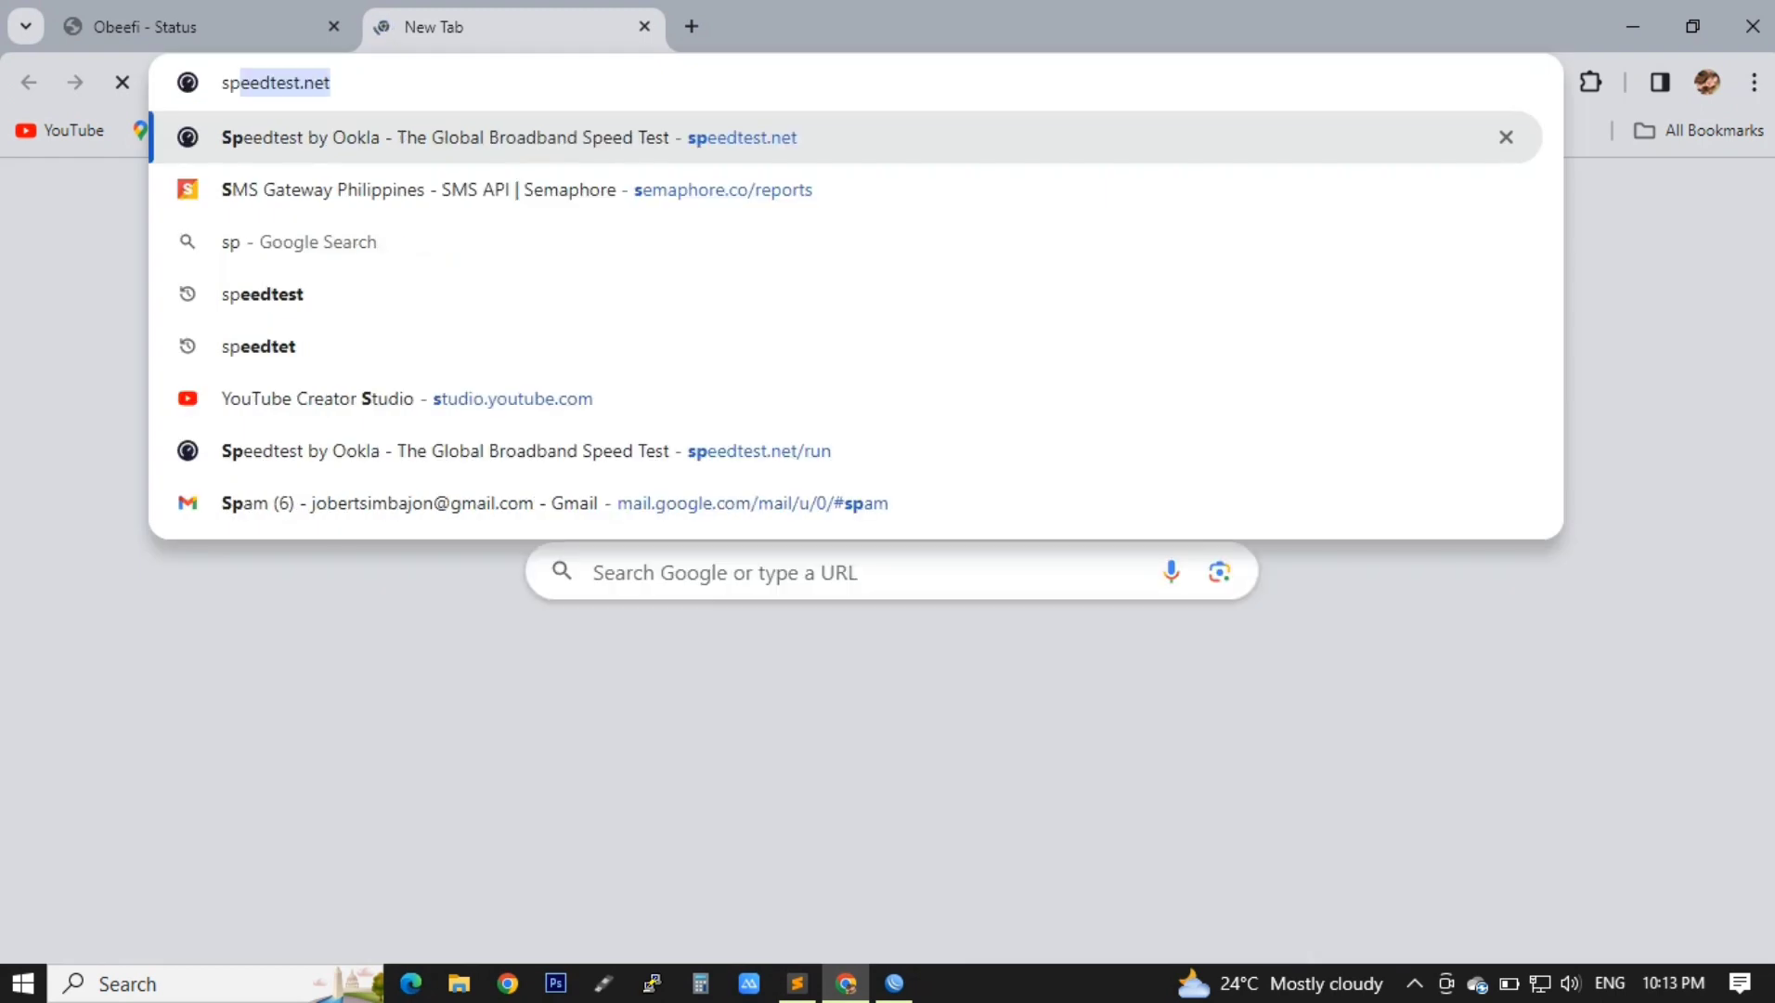
{"action": "key", "text": "Return"}
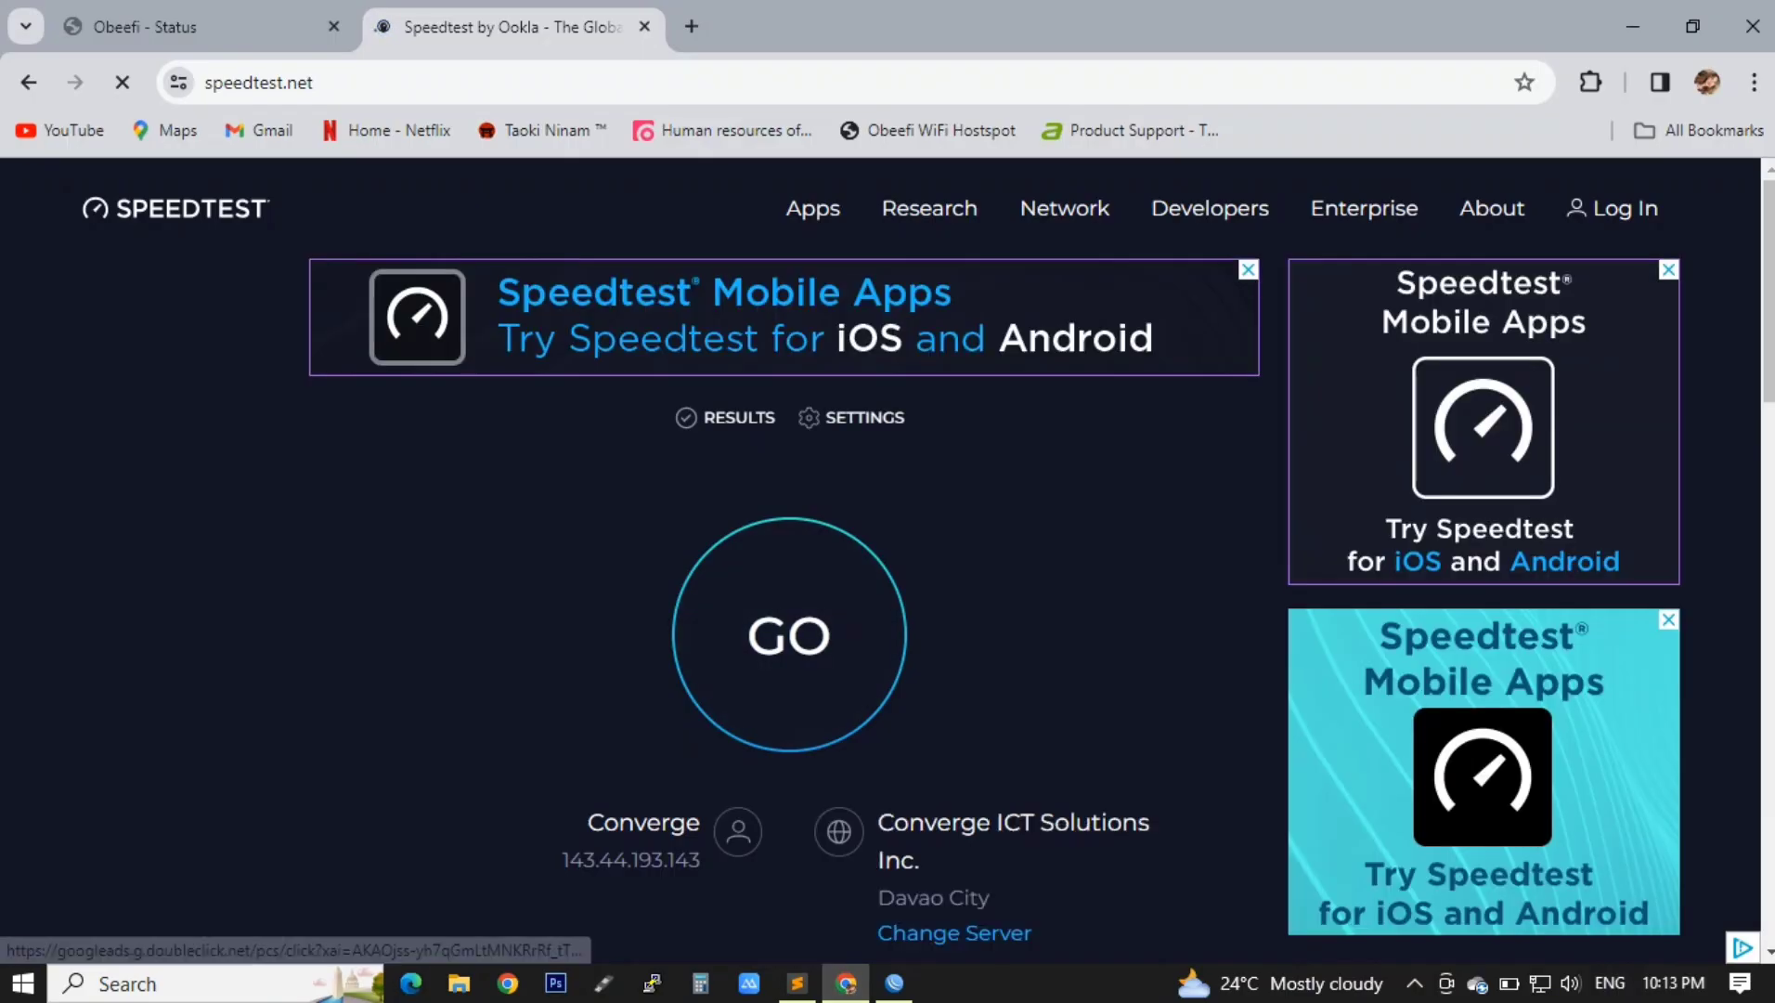
{"action": "left_click", "coordinate": [788, 635]}
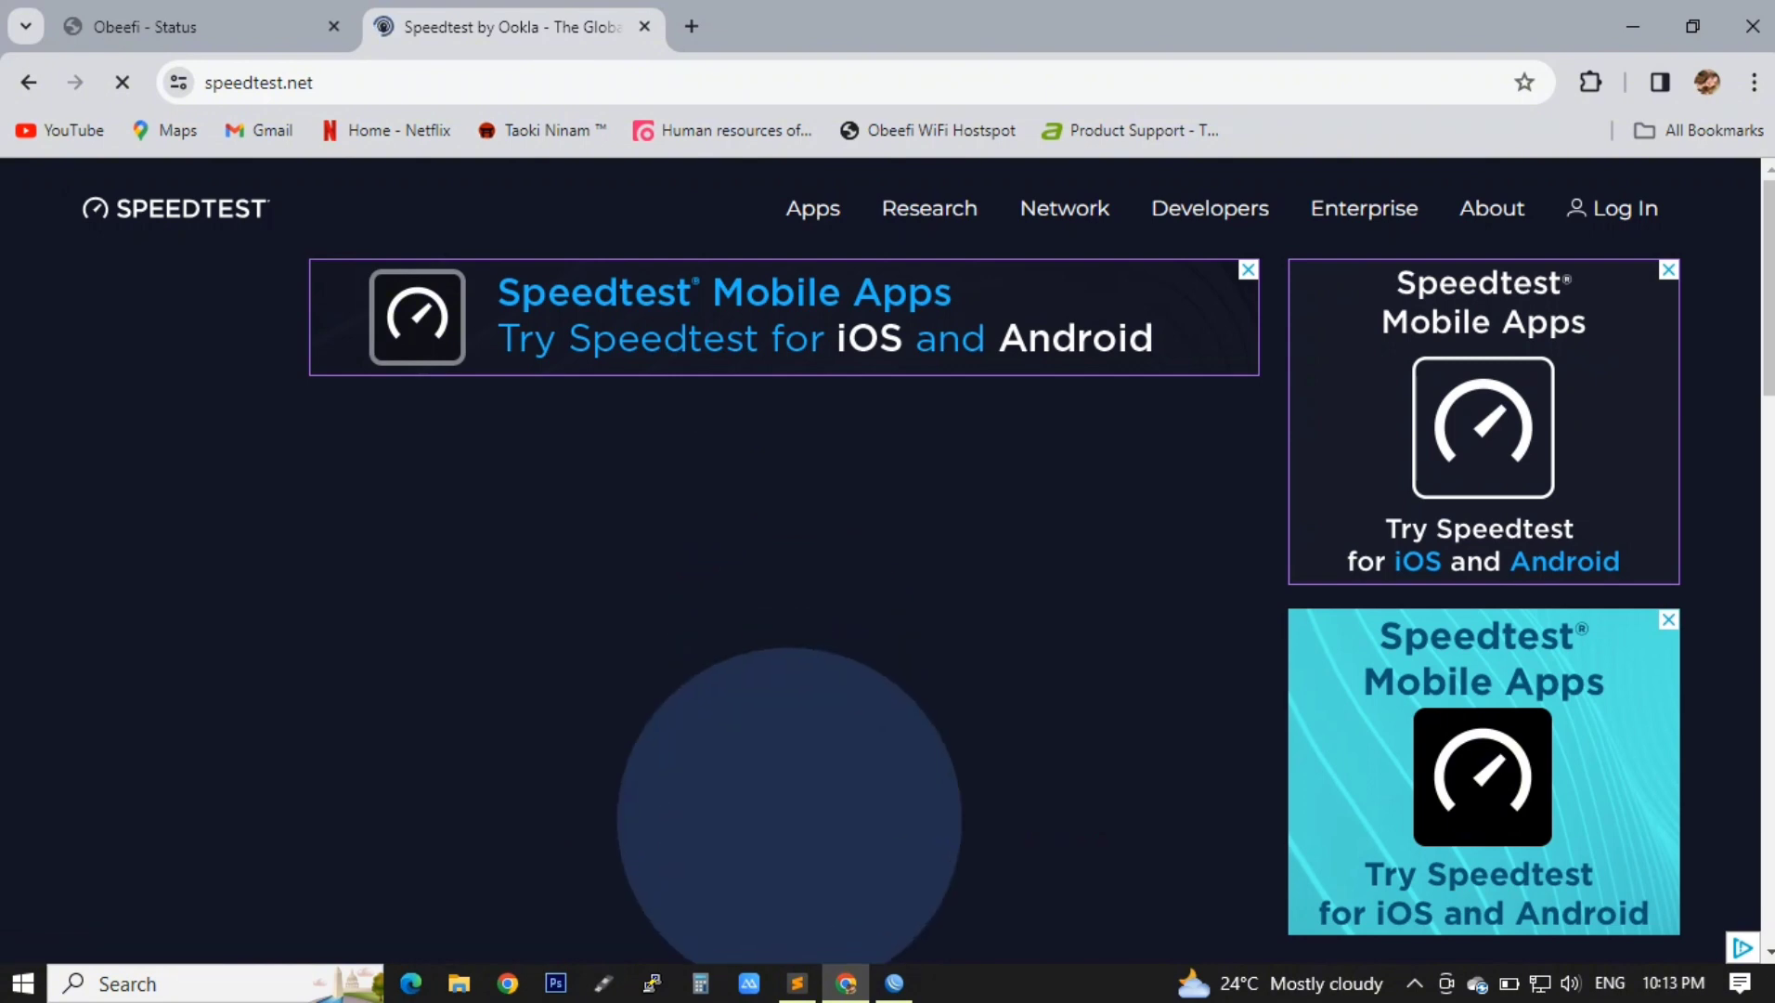
{"action": "scroll", "coordinate": [789, 635], "scroll_direction": "down", "scroll_amount": 1}
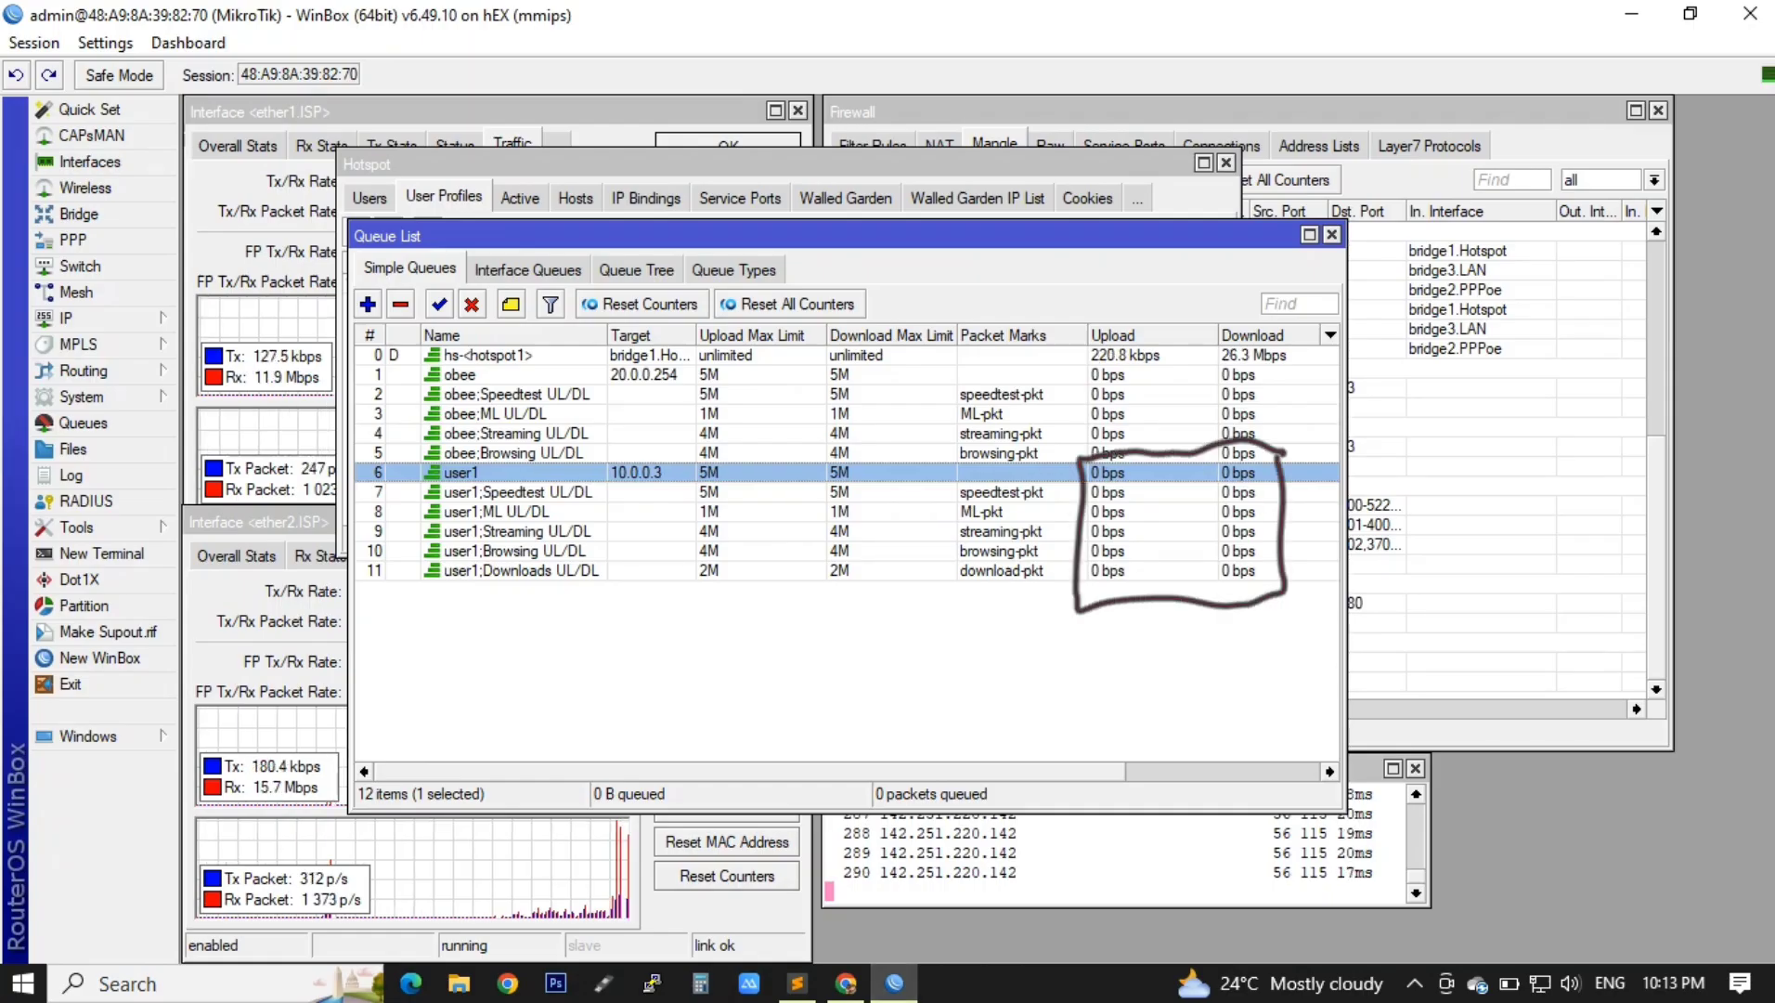
Step: Check the hs-<hotspot1> queue's traffic in WinBox during the test, then close the speedtest.net tab in Chrome
{"action": "left_click", "coordinate": [487, 355]}
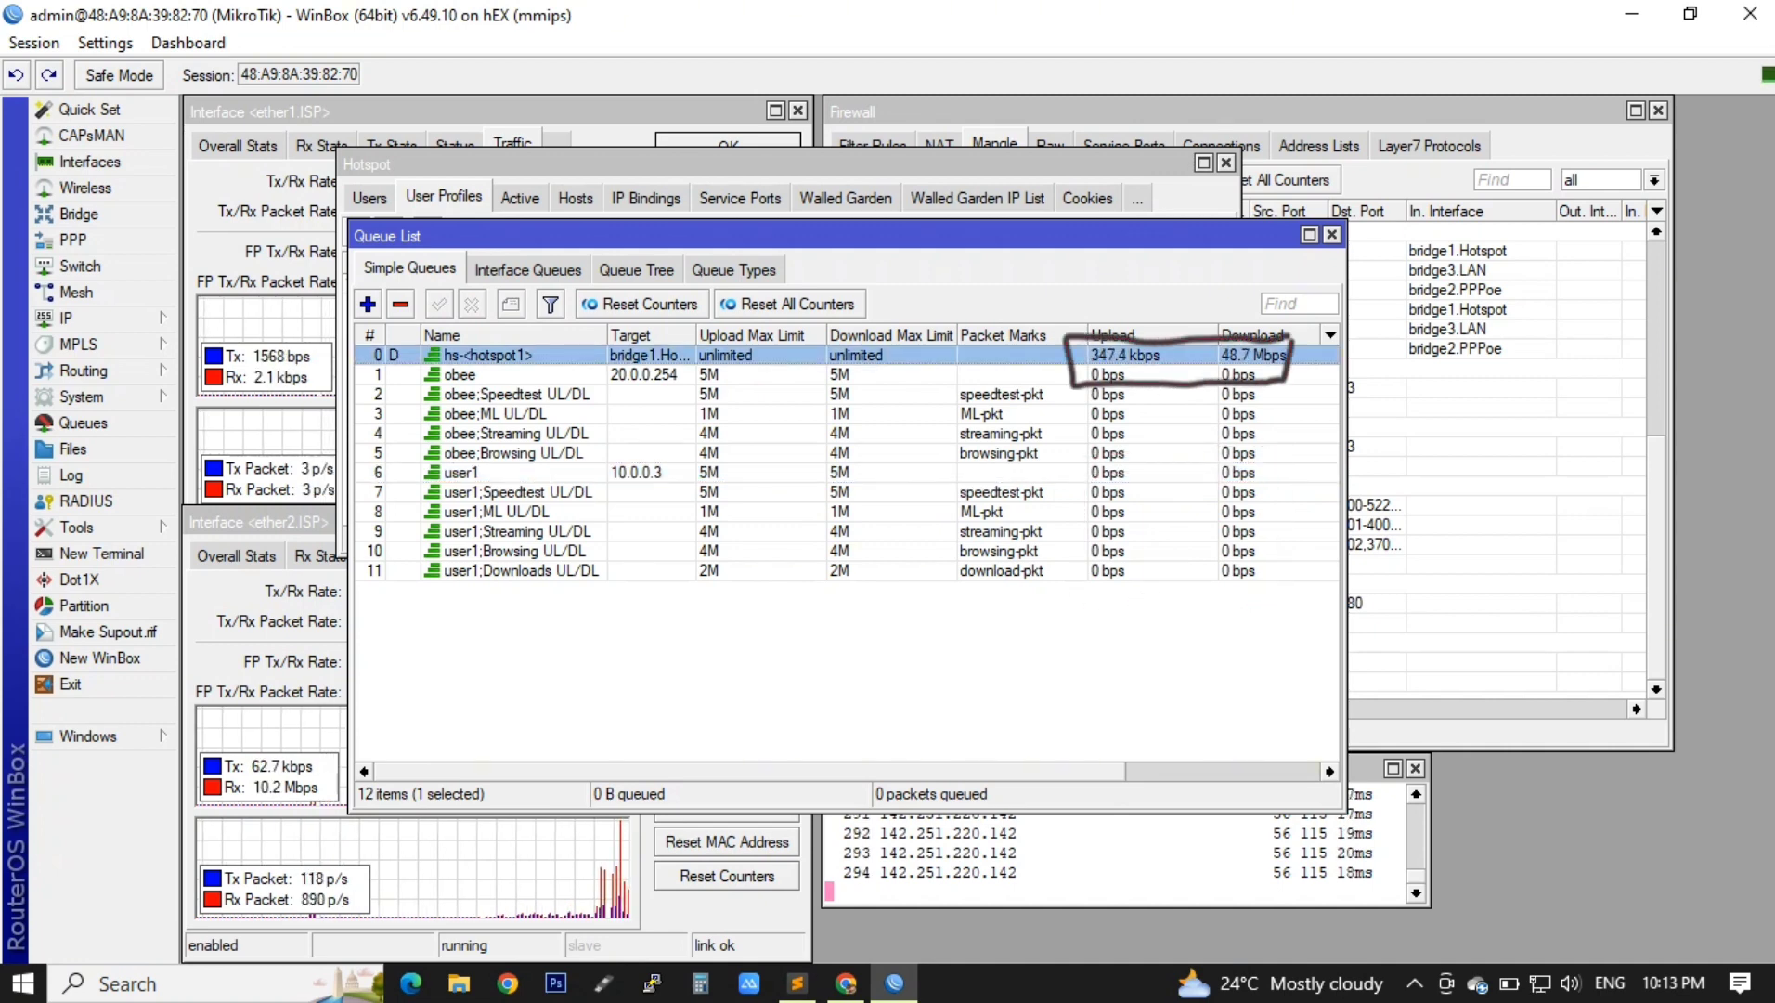
{"action": "left_click", "coordinate": [845, 983]}
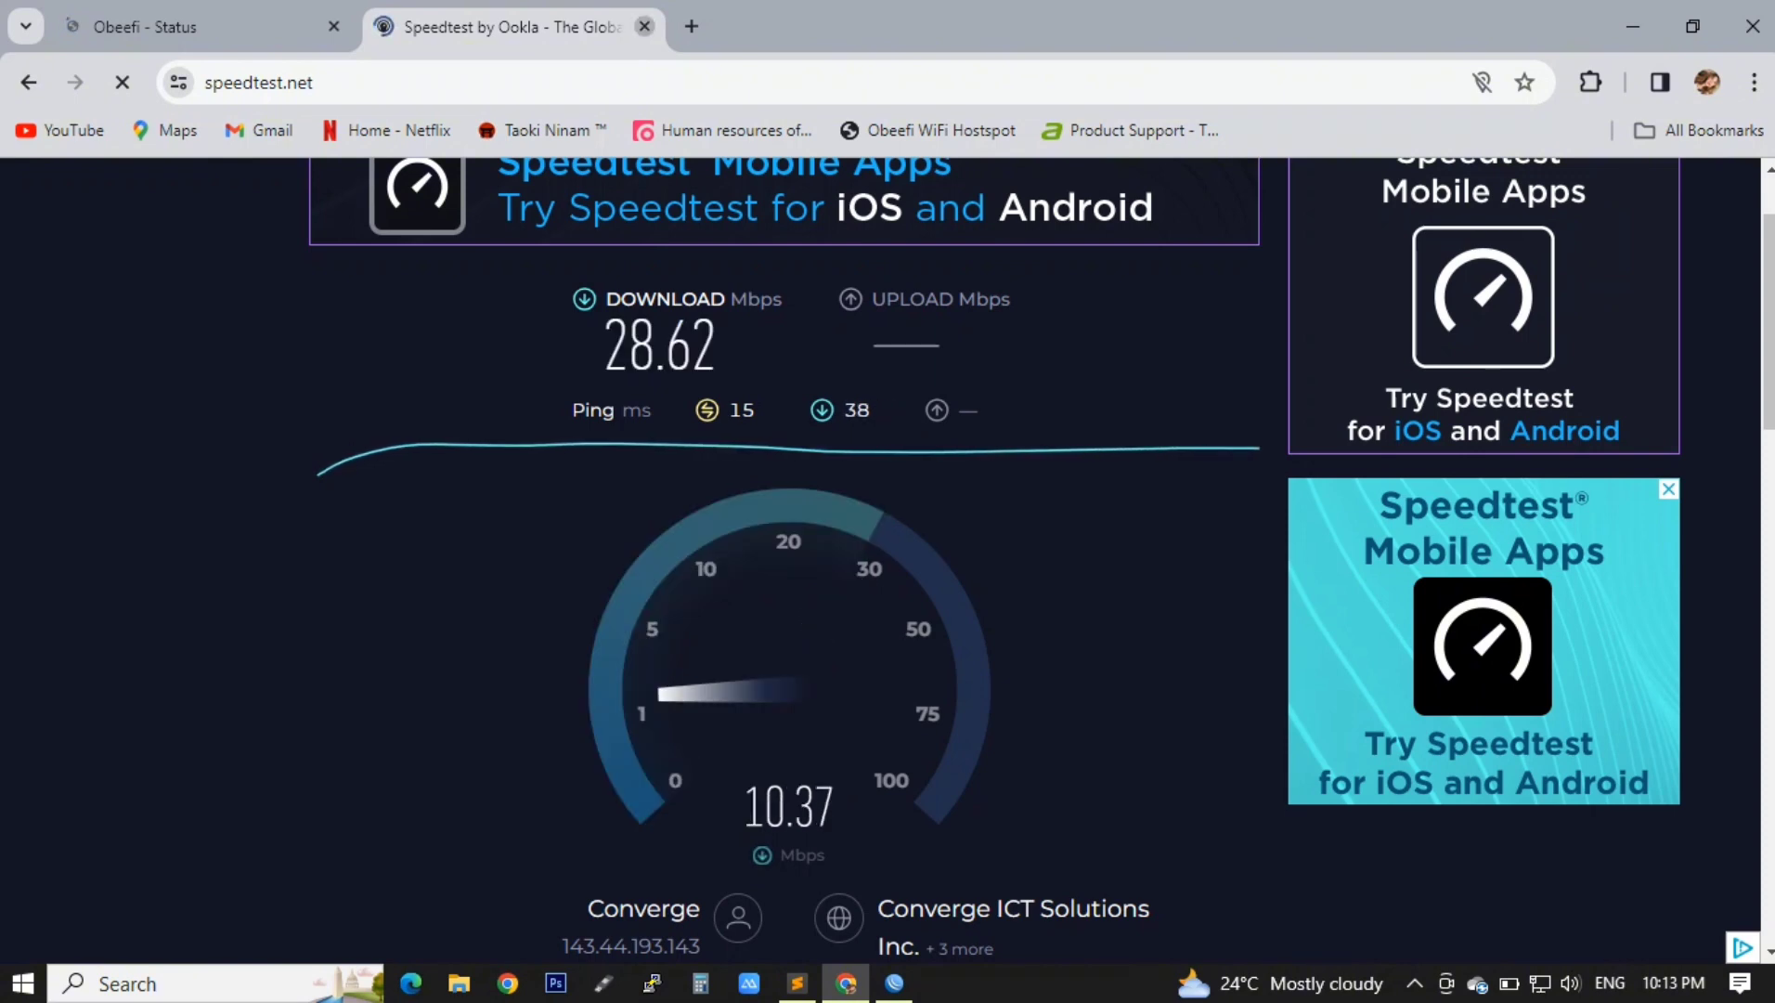
{"action": "left_click", "coordinate": [645, 27]}
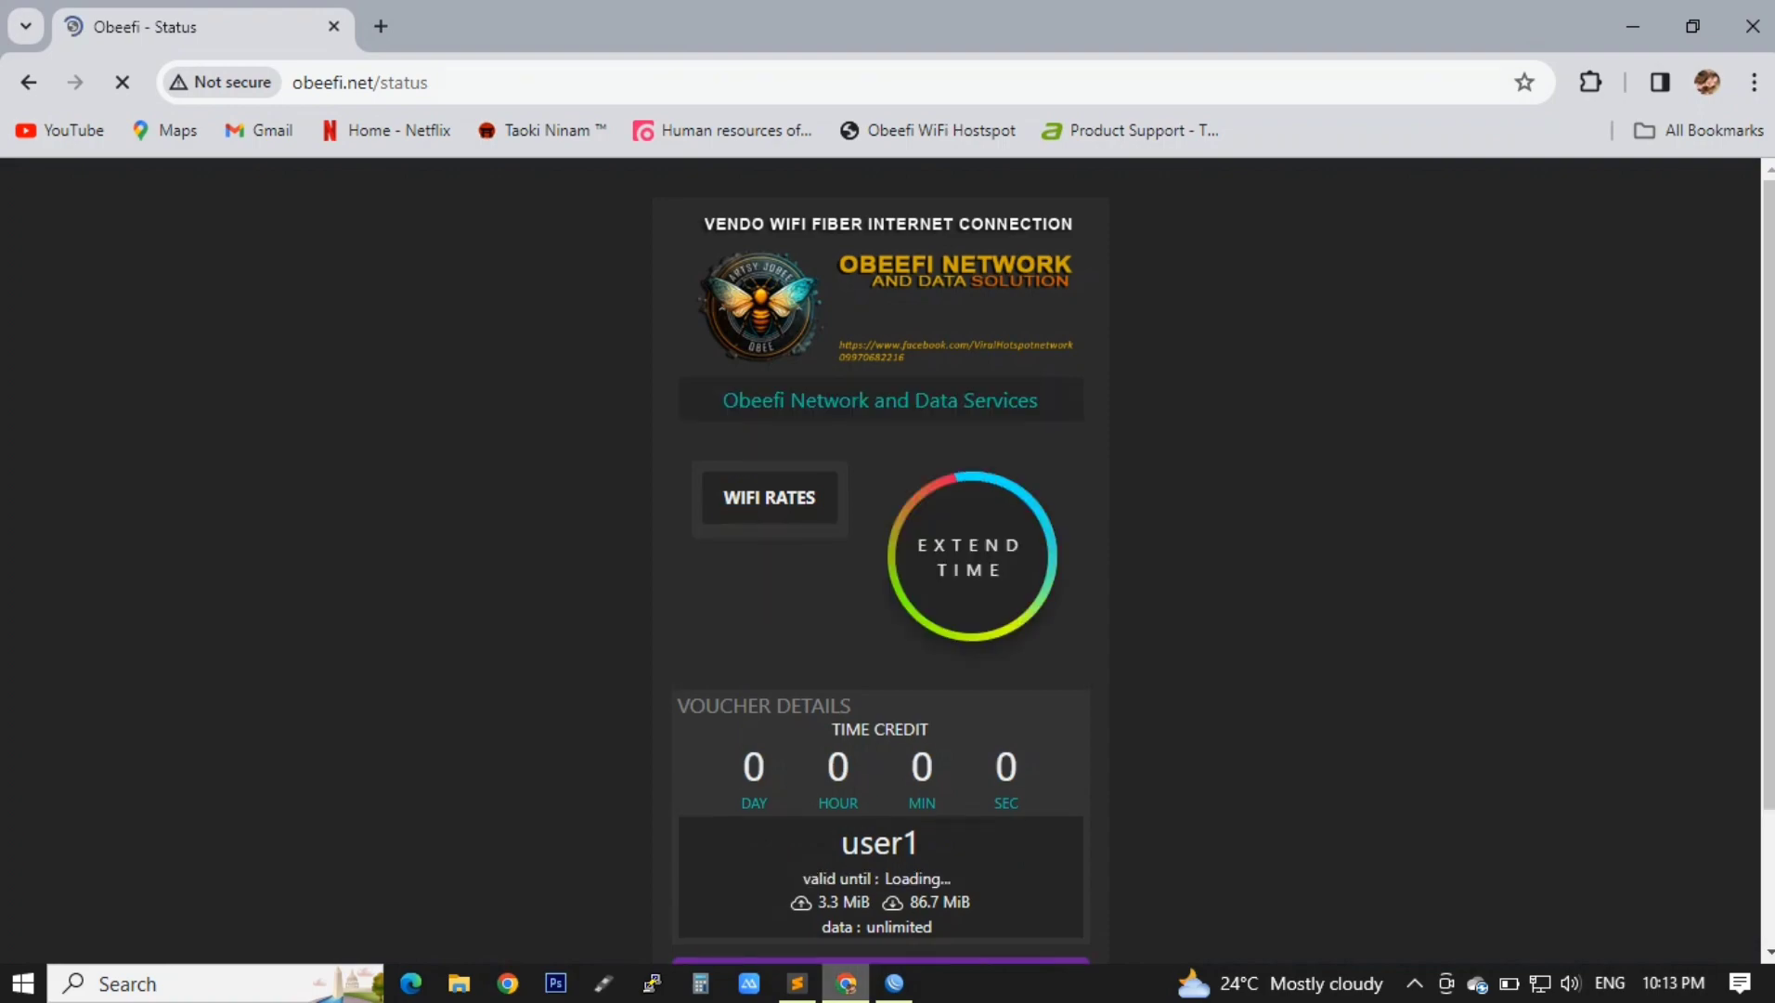
Step: Remove the dynamic hs-<hotspot1> queue from the simple queues in WinBox
{"action": "left_click", "coordinate": [873, 355]}
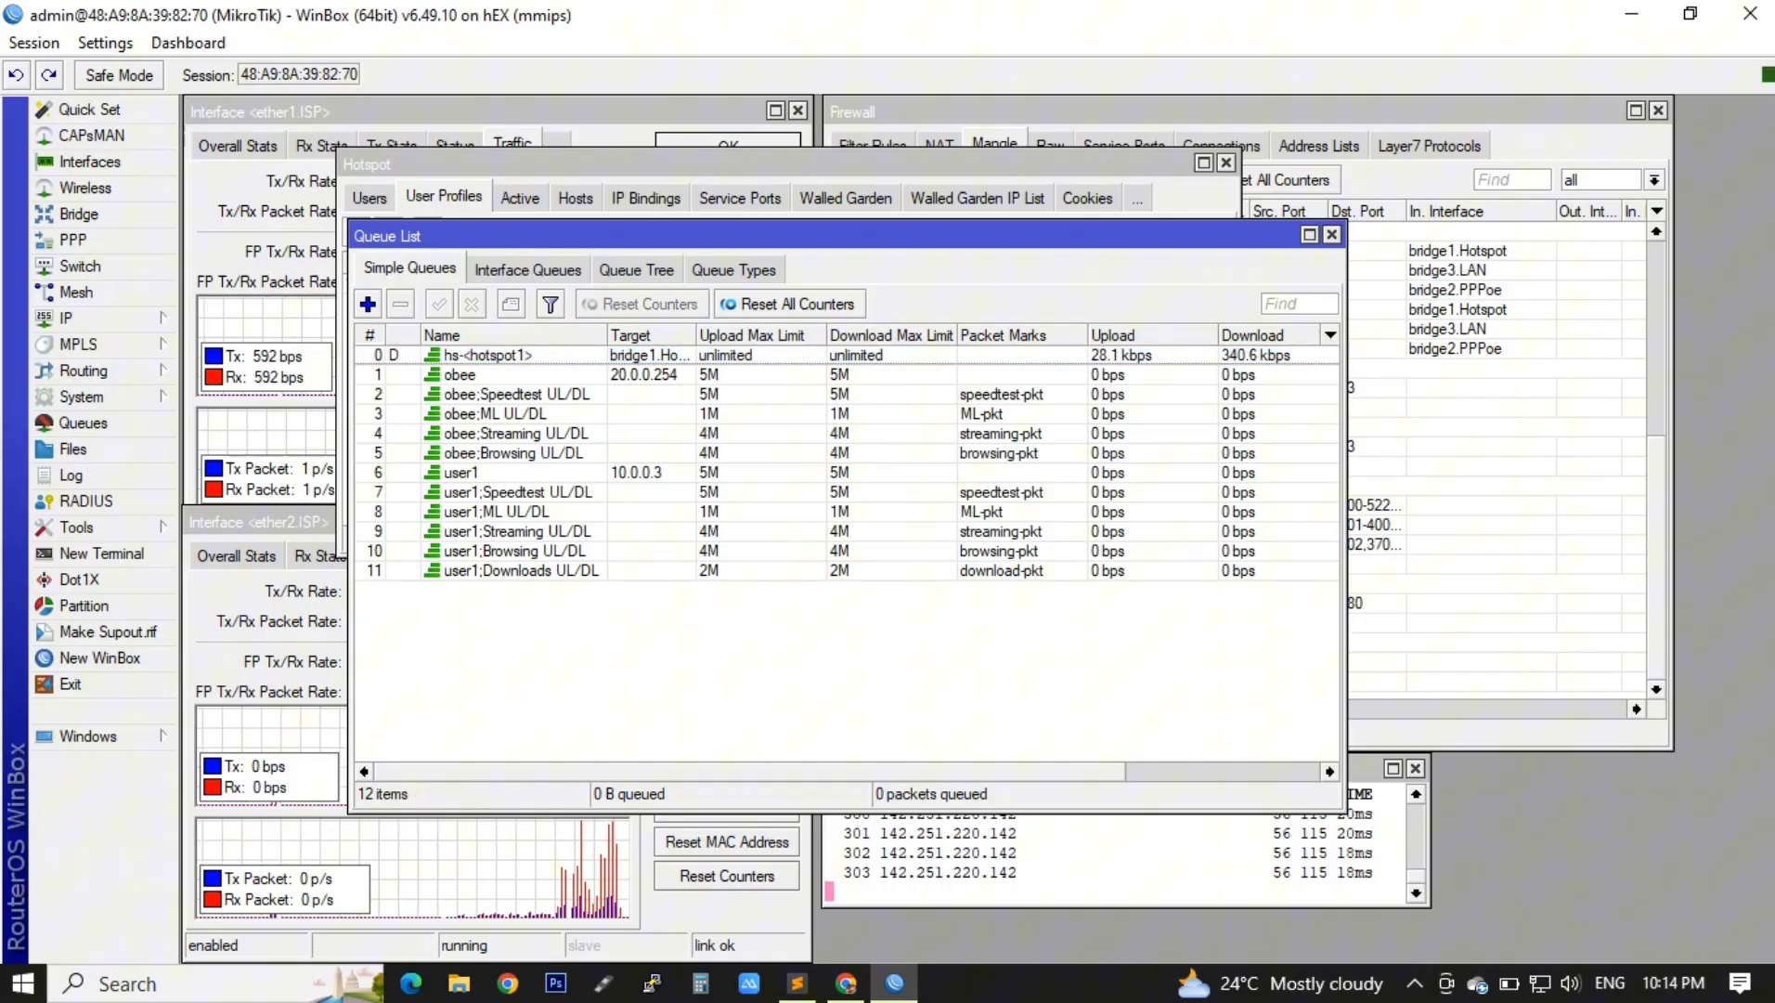
{"action": "left_click", "coordinate": [872, 355]}
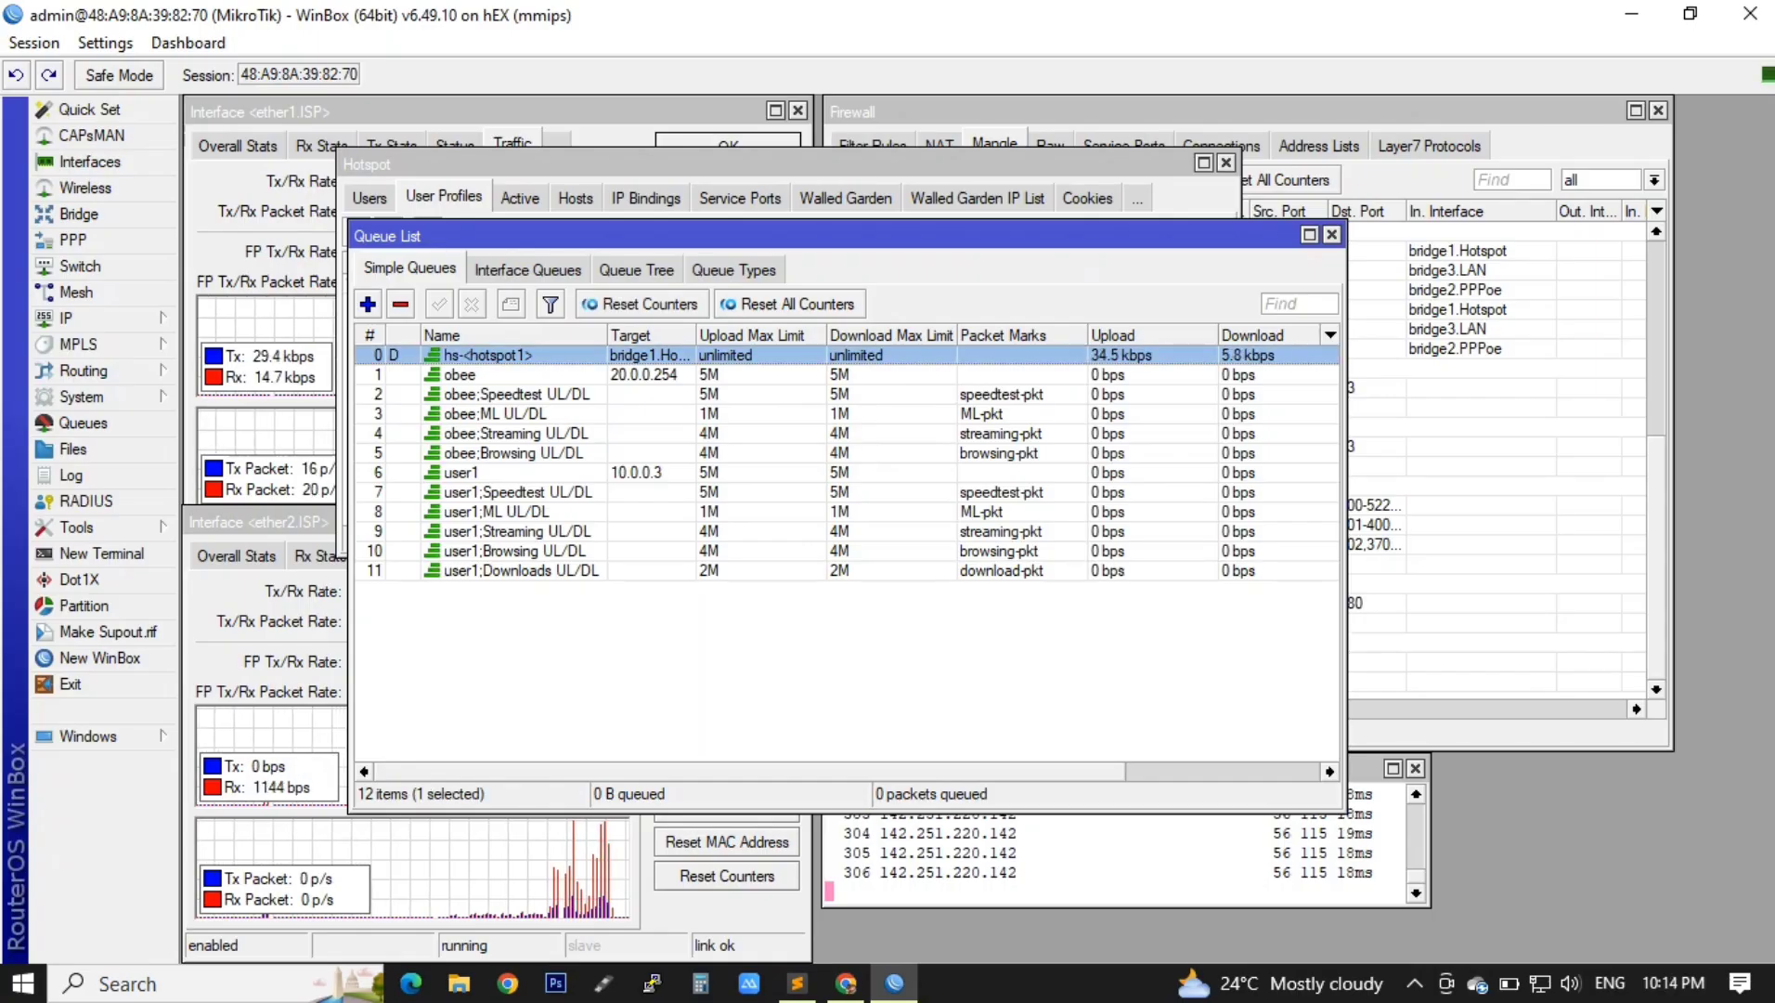
Step: Run another speedtest.net test in Chrome and check the traffic on user1's Speedtest UL/DL queue in WinBox
{"action": "key", "text": "alt+Tab"}
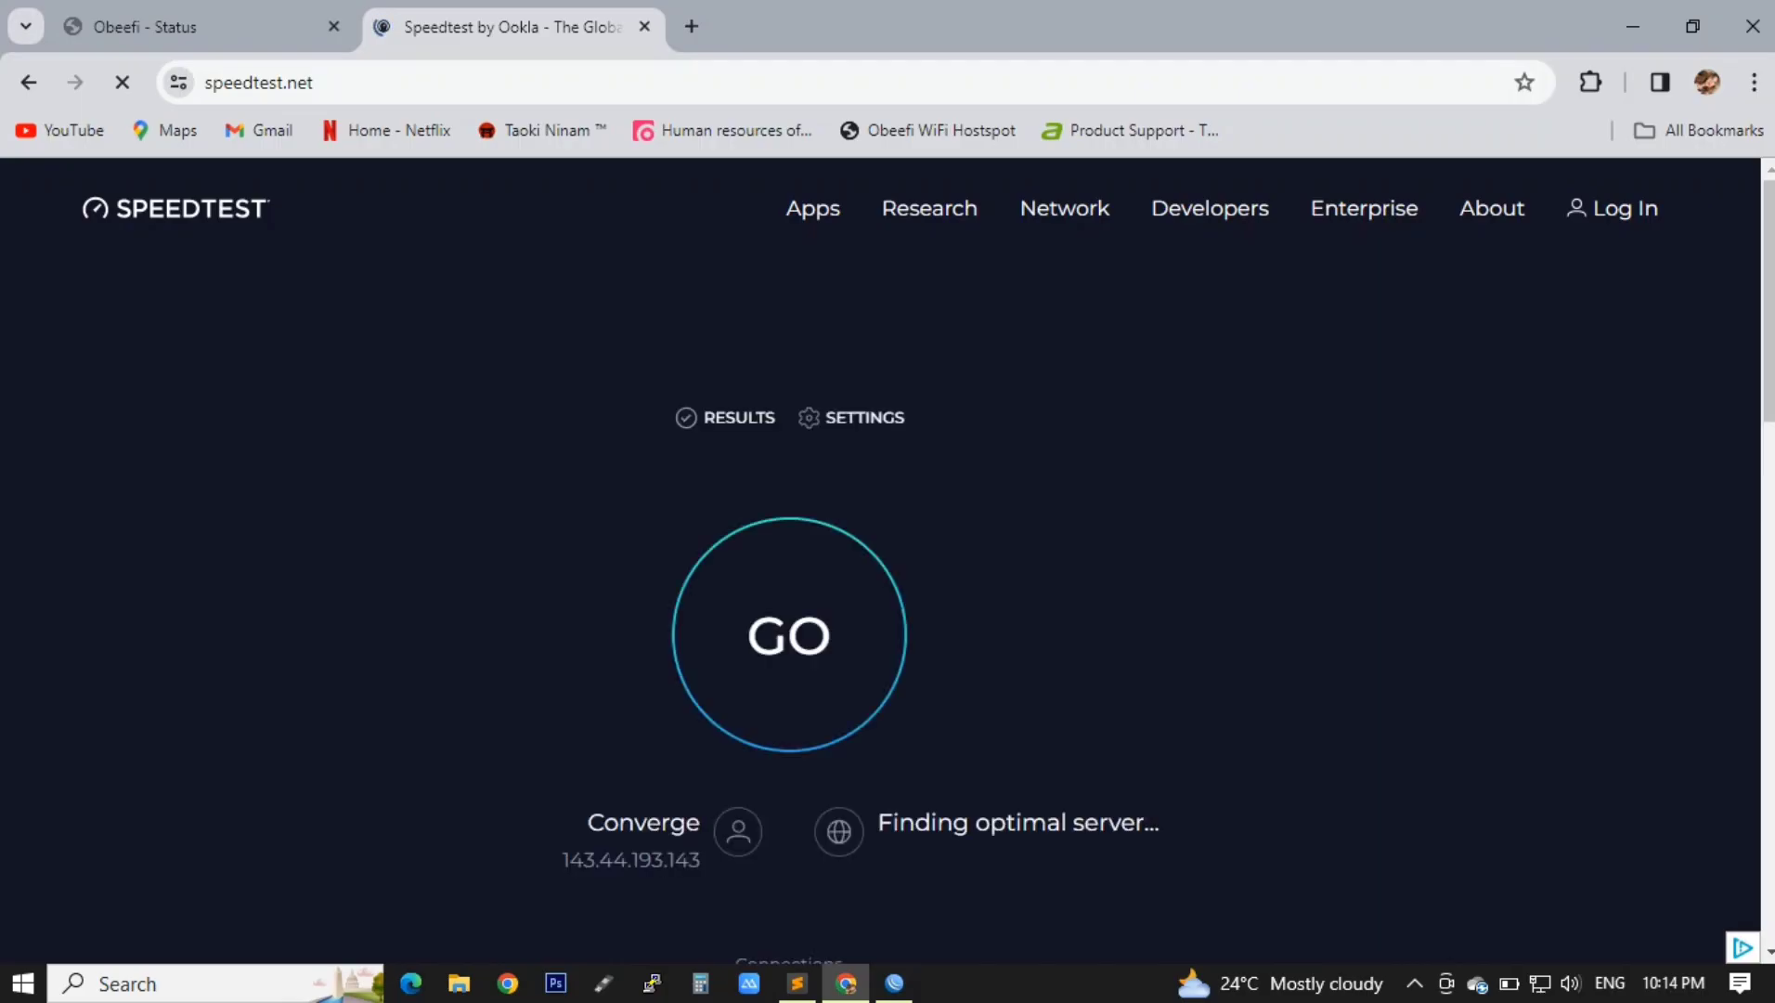
{"action": "left_click", "coordinate": [789, 635]}
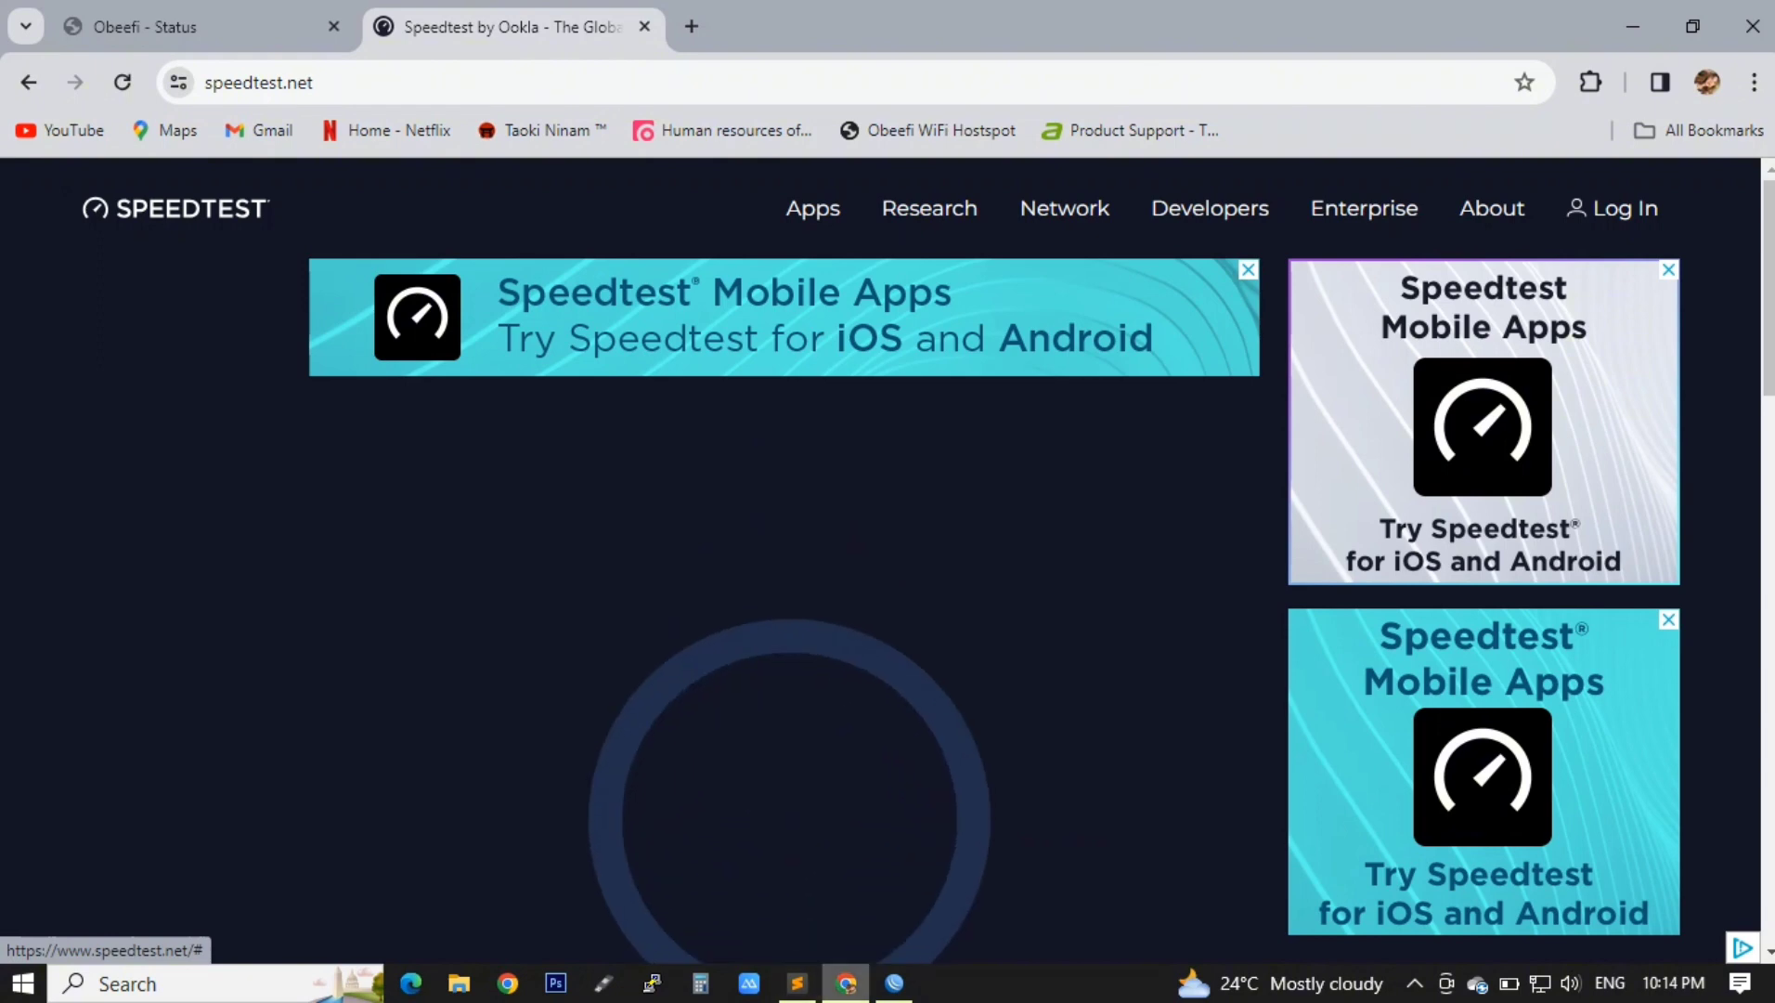
{"action": "mouse_move", "coordinate": [894, 983]}
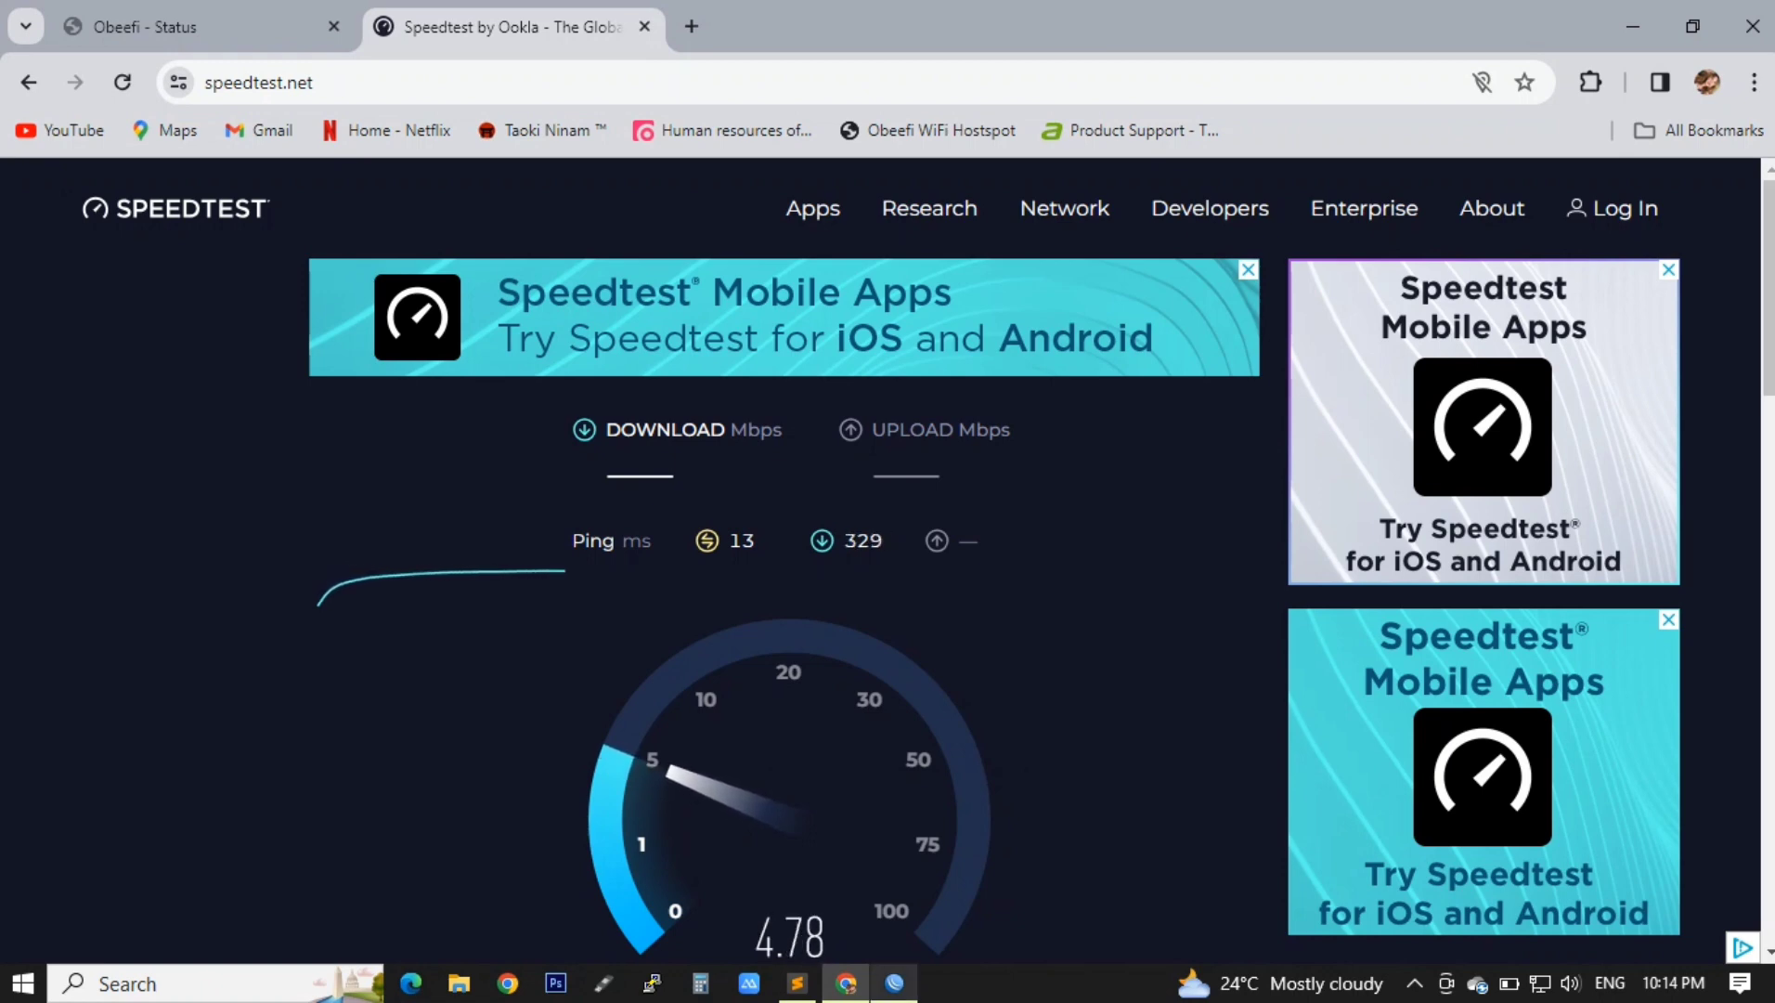
{"action": "left_click", "coordinate": [894, 983]}
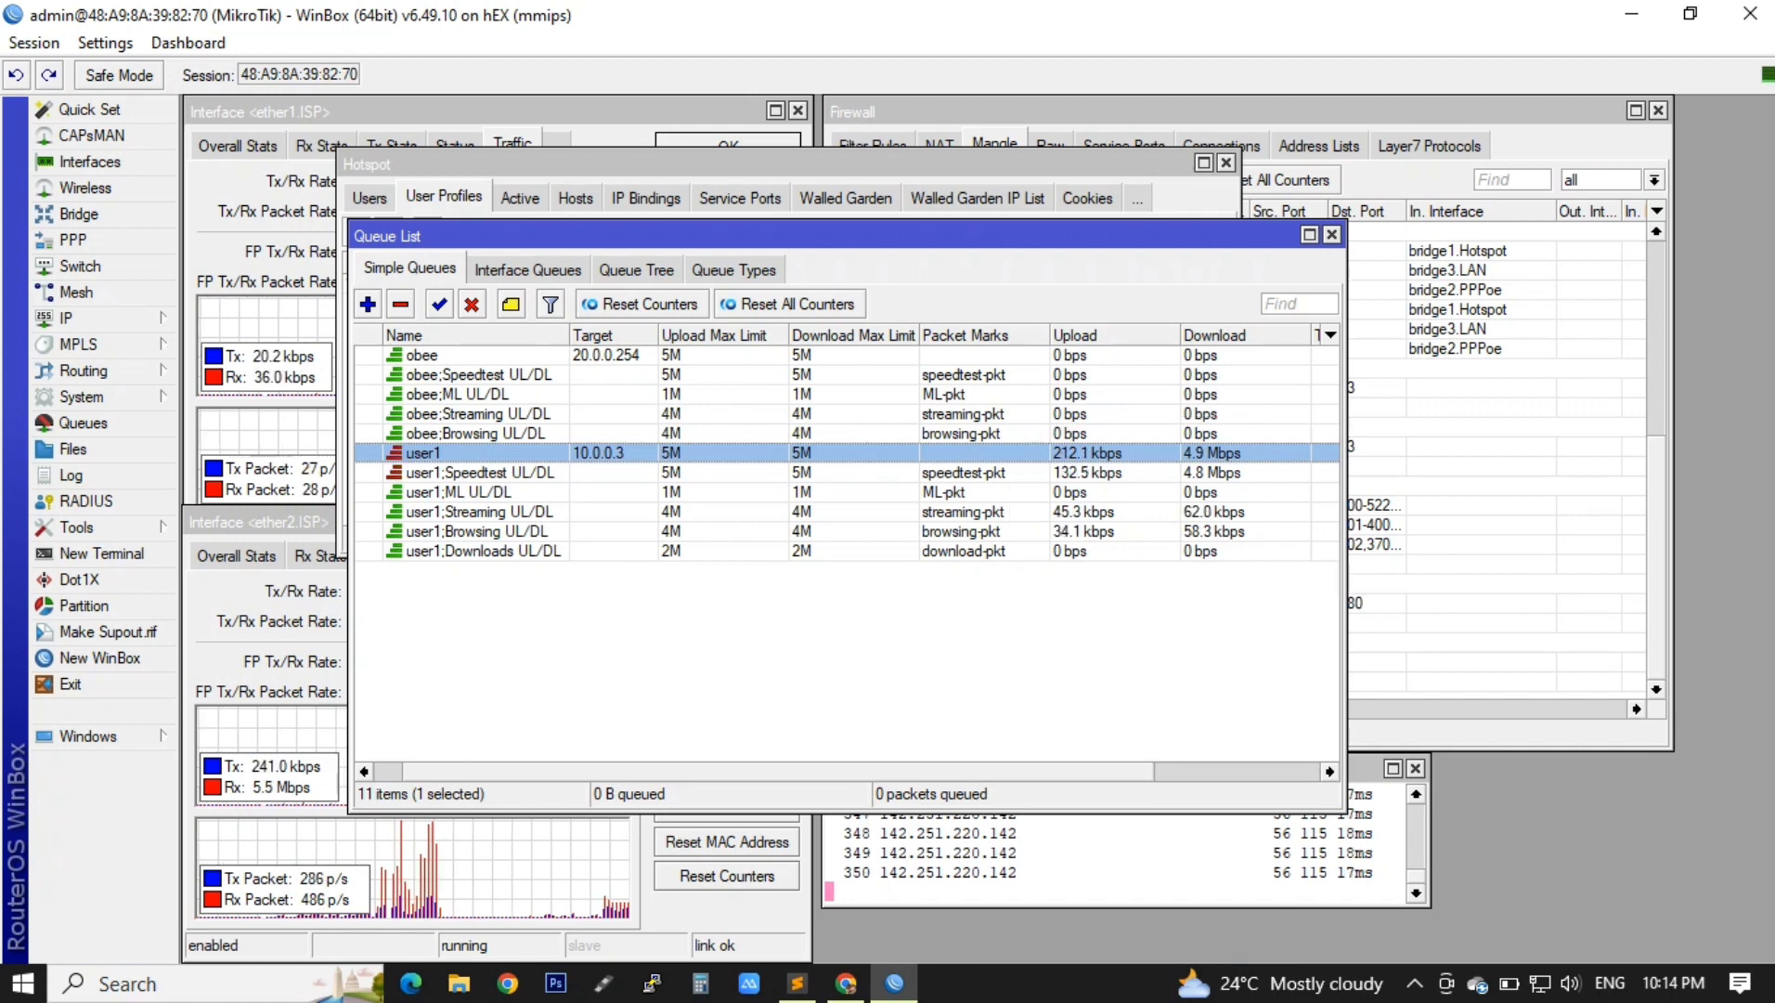
{"action": "left_click", "coordinate": [480, 473]}
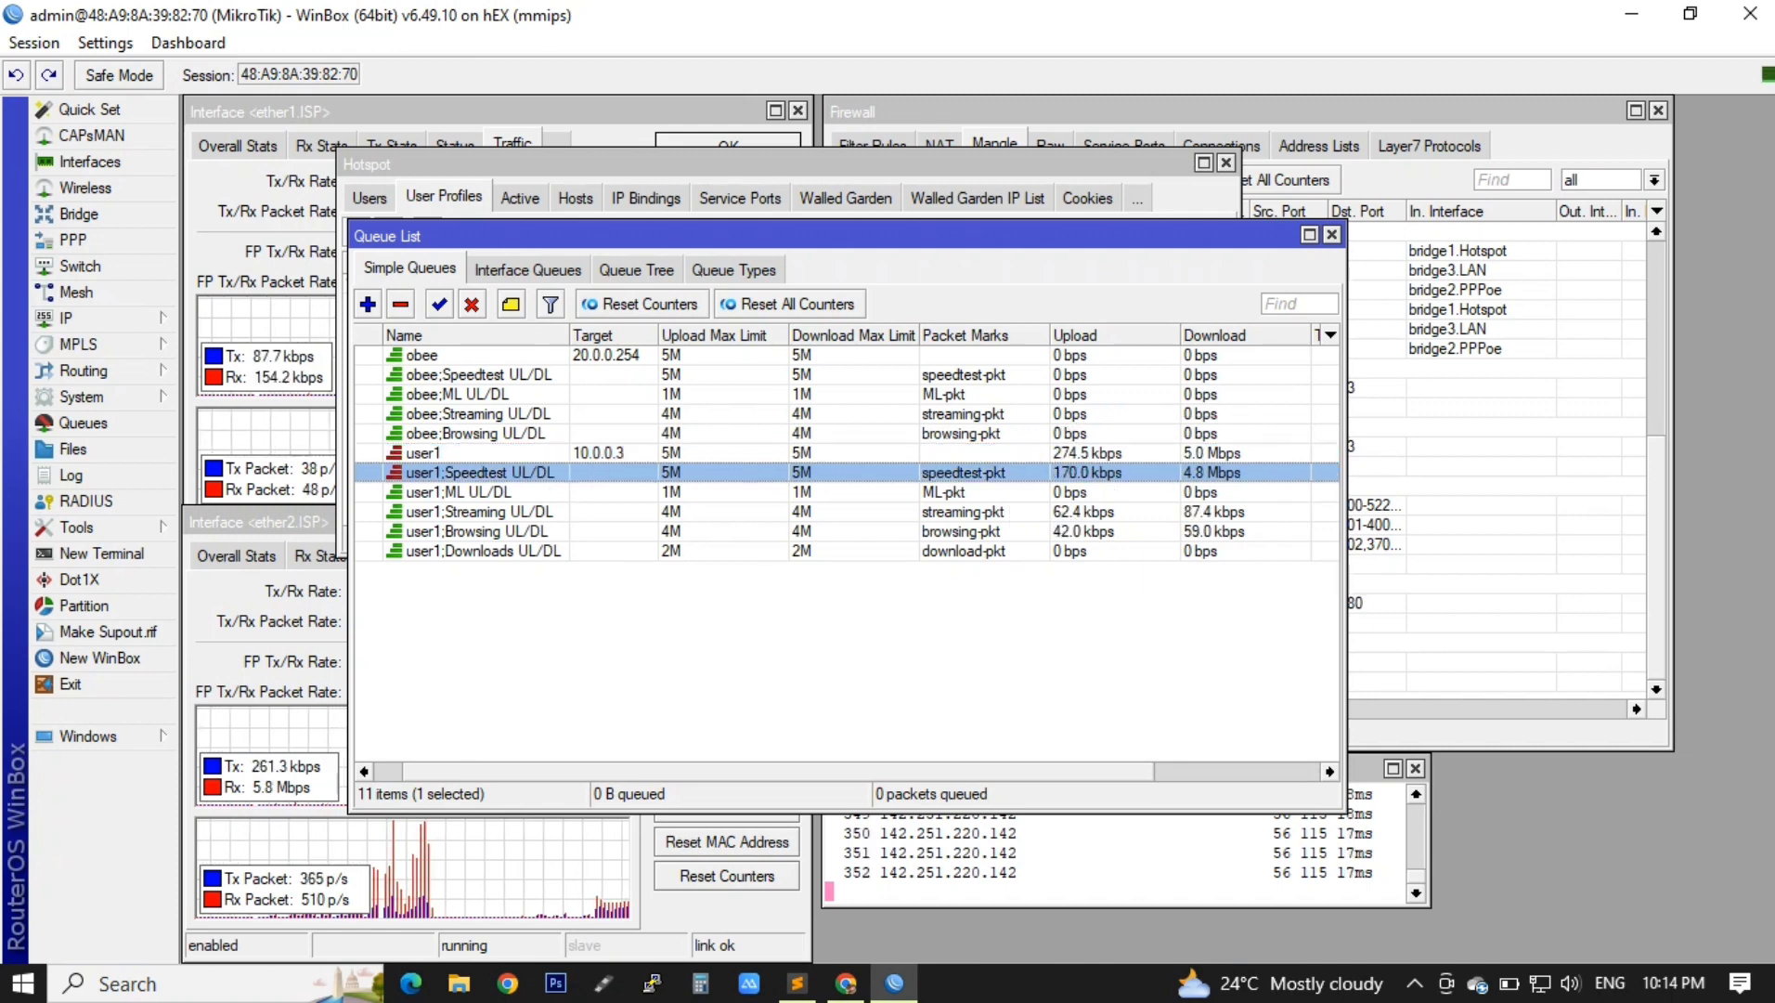
{"action": "left_click", "coordinate": [846, 983]}
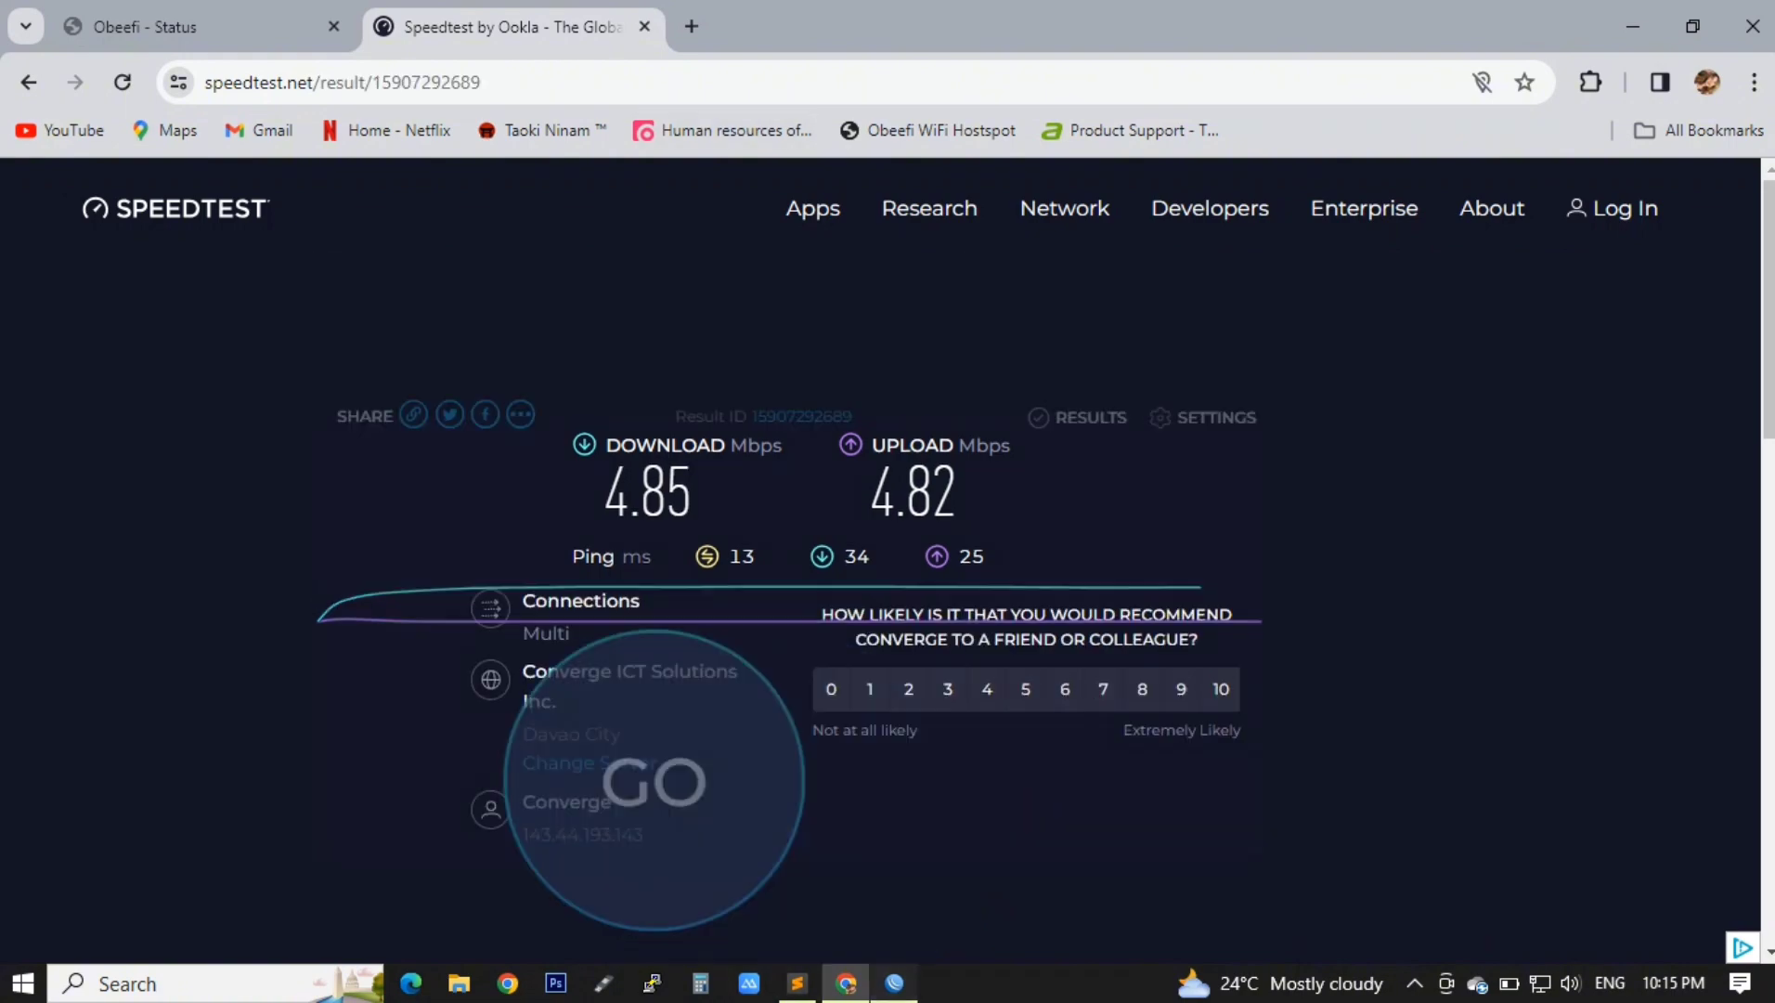
Step: Arrange WinBox and Chrome side by side with the simple queues' names and limits in view
{"action": "key", "text": "alt+Tab"}
{"action": "left_click", "coordinate": [908, 622]}
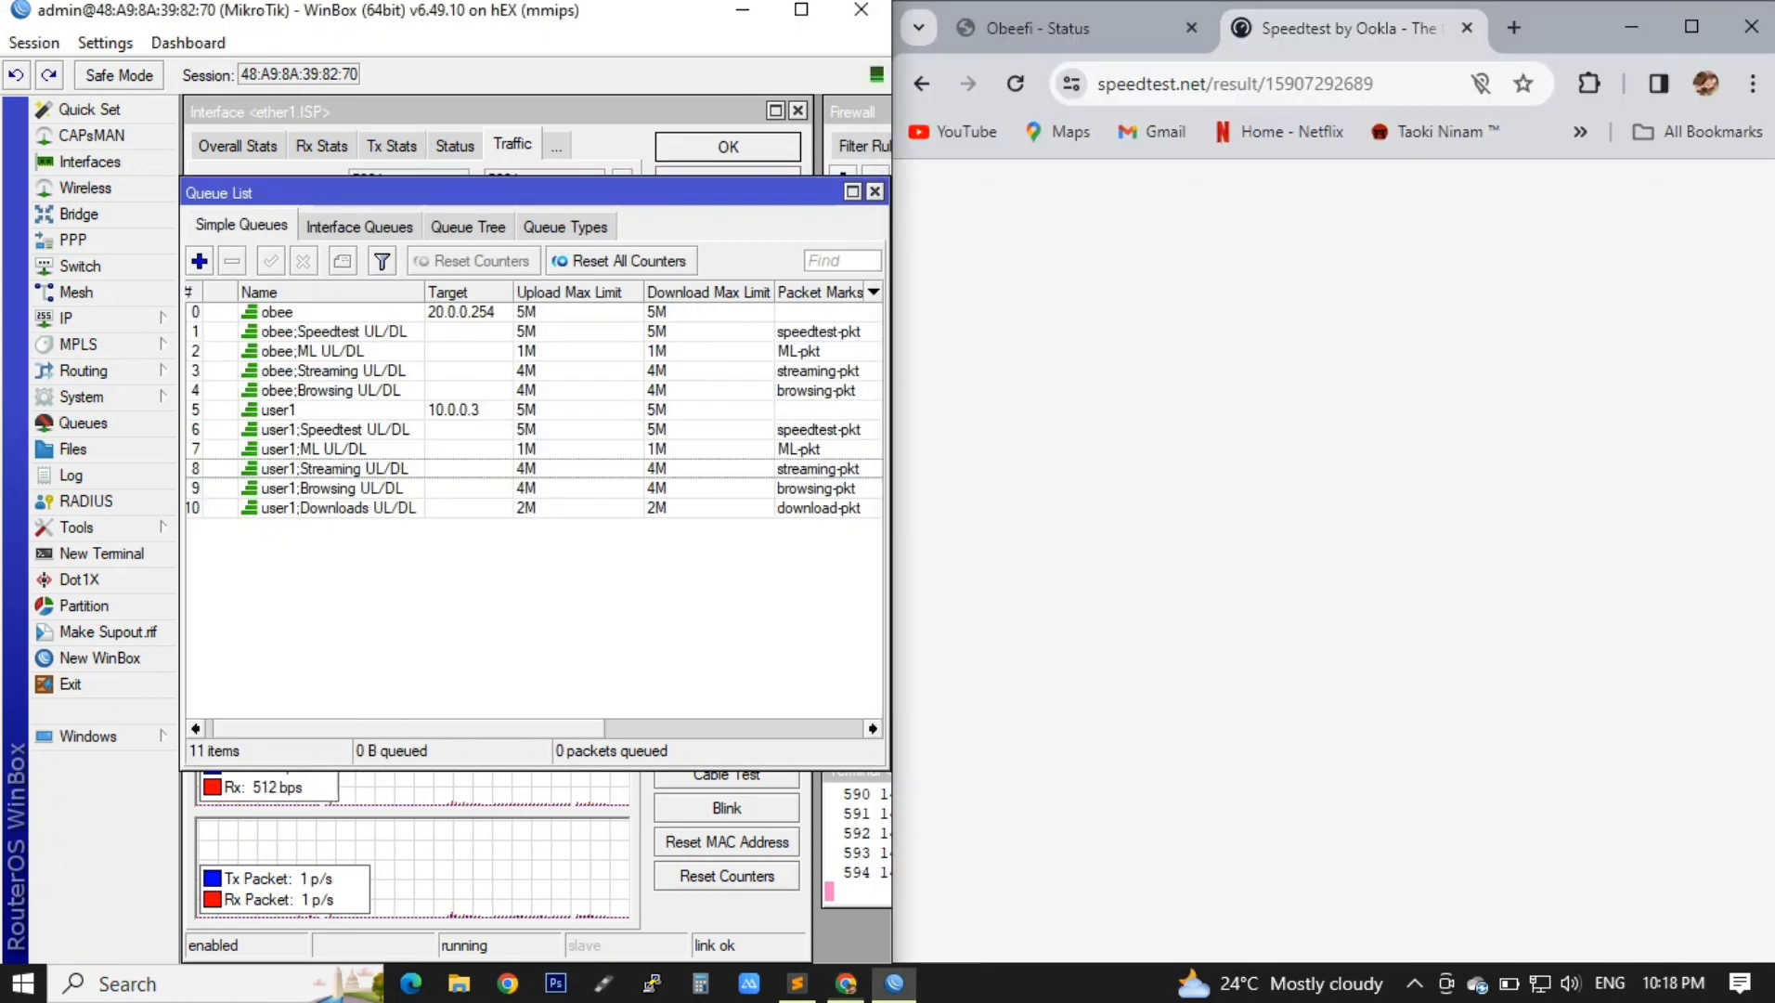
{"action": "left_click_drag", "start_coordinate": [409, 729], "coordinate": [483, 729]}
{"action": "scroll", "coordinate": [215, 390], "scroll_direction": "left", "scroll_amount": 3}
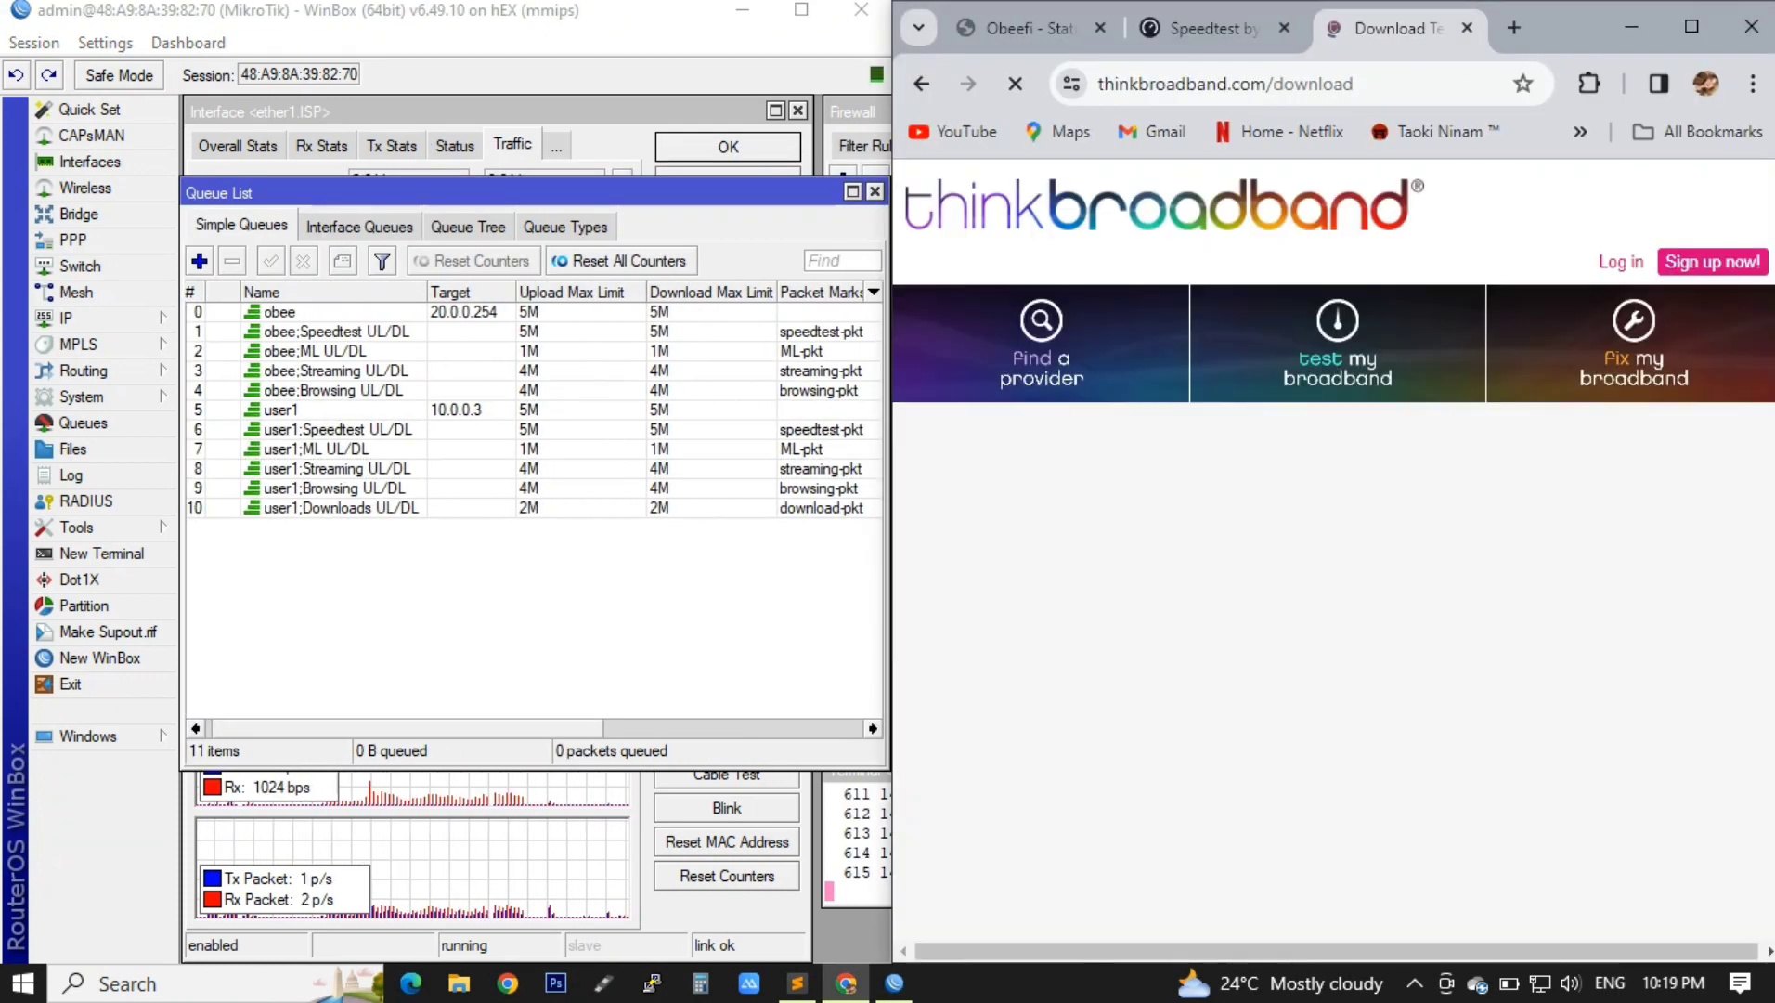
Step: Download the 5 MB extra small test file, 5MB.zip, from the thinkbroadband download page and close the completion dialog
{"action": "scroll", "coordinate": [1328, 557], "scroll_direction": "down", "scroll_amount": 8}
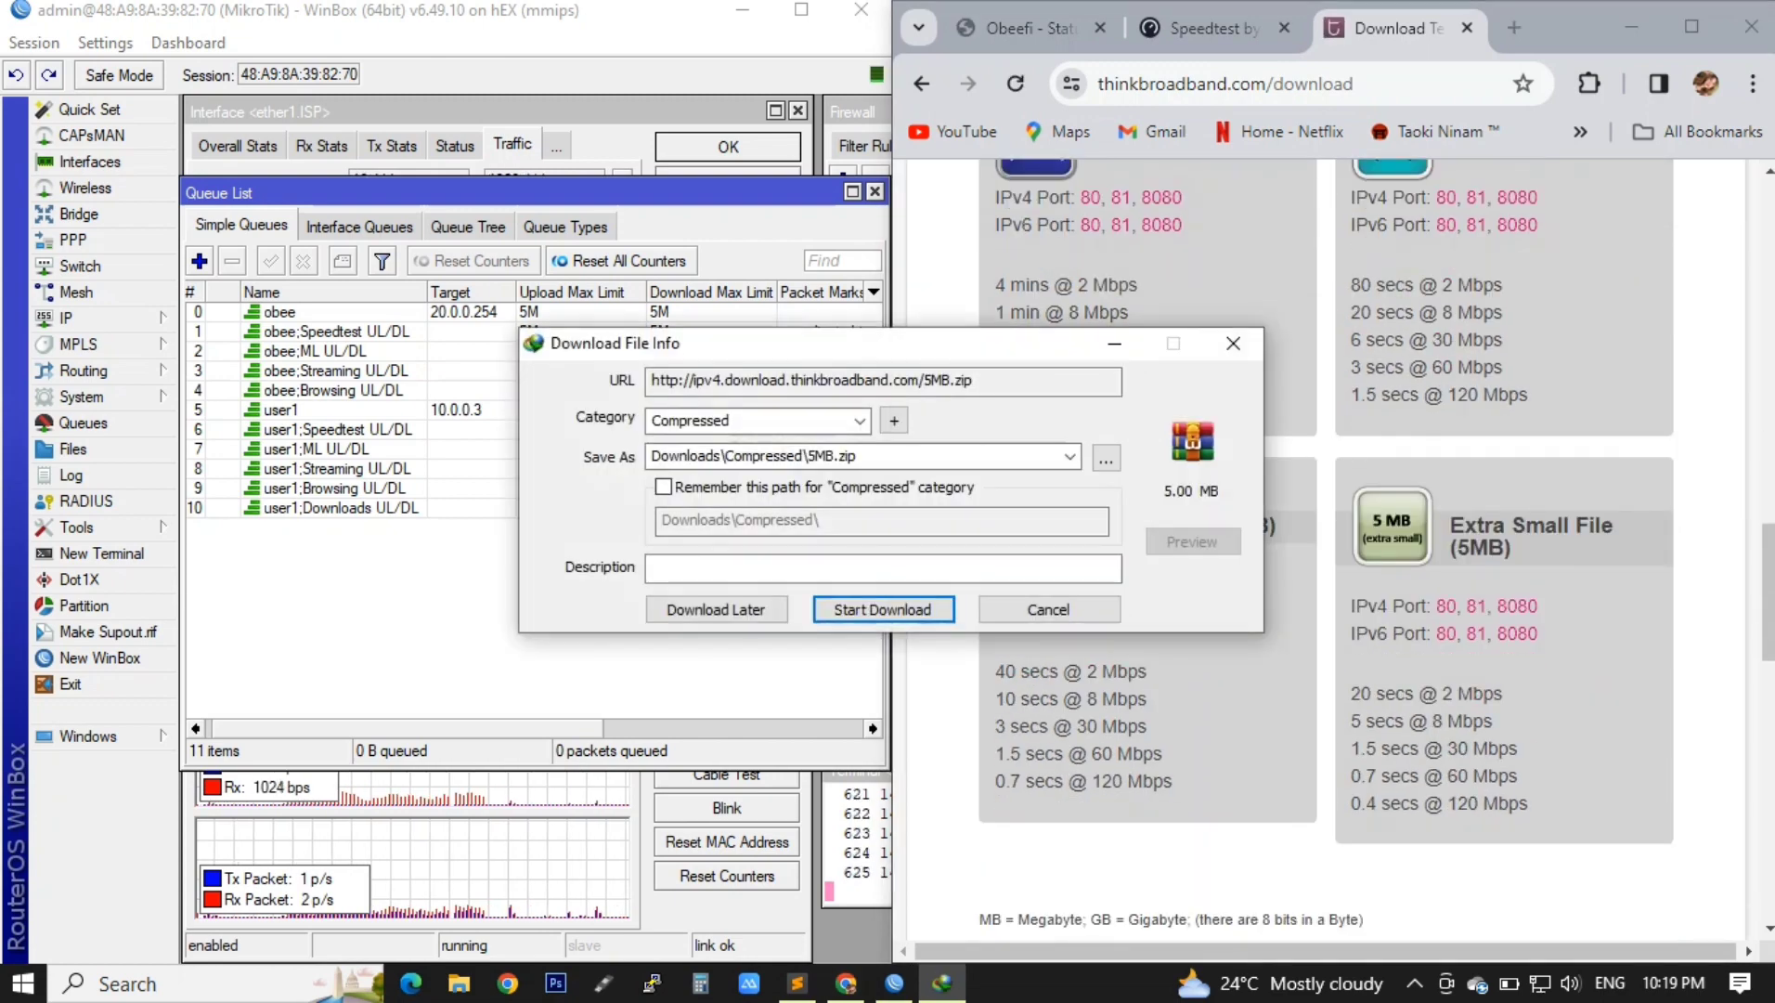
{"action": "left_click", "coordinate": [886, 610]}
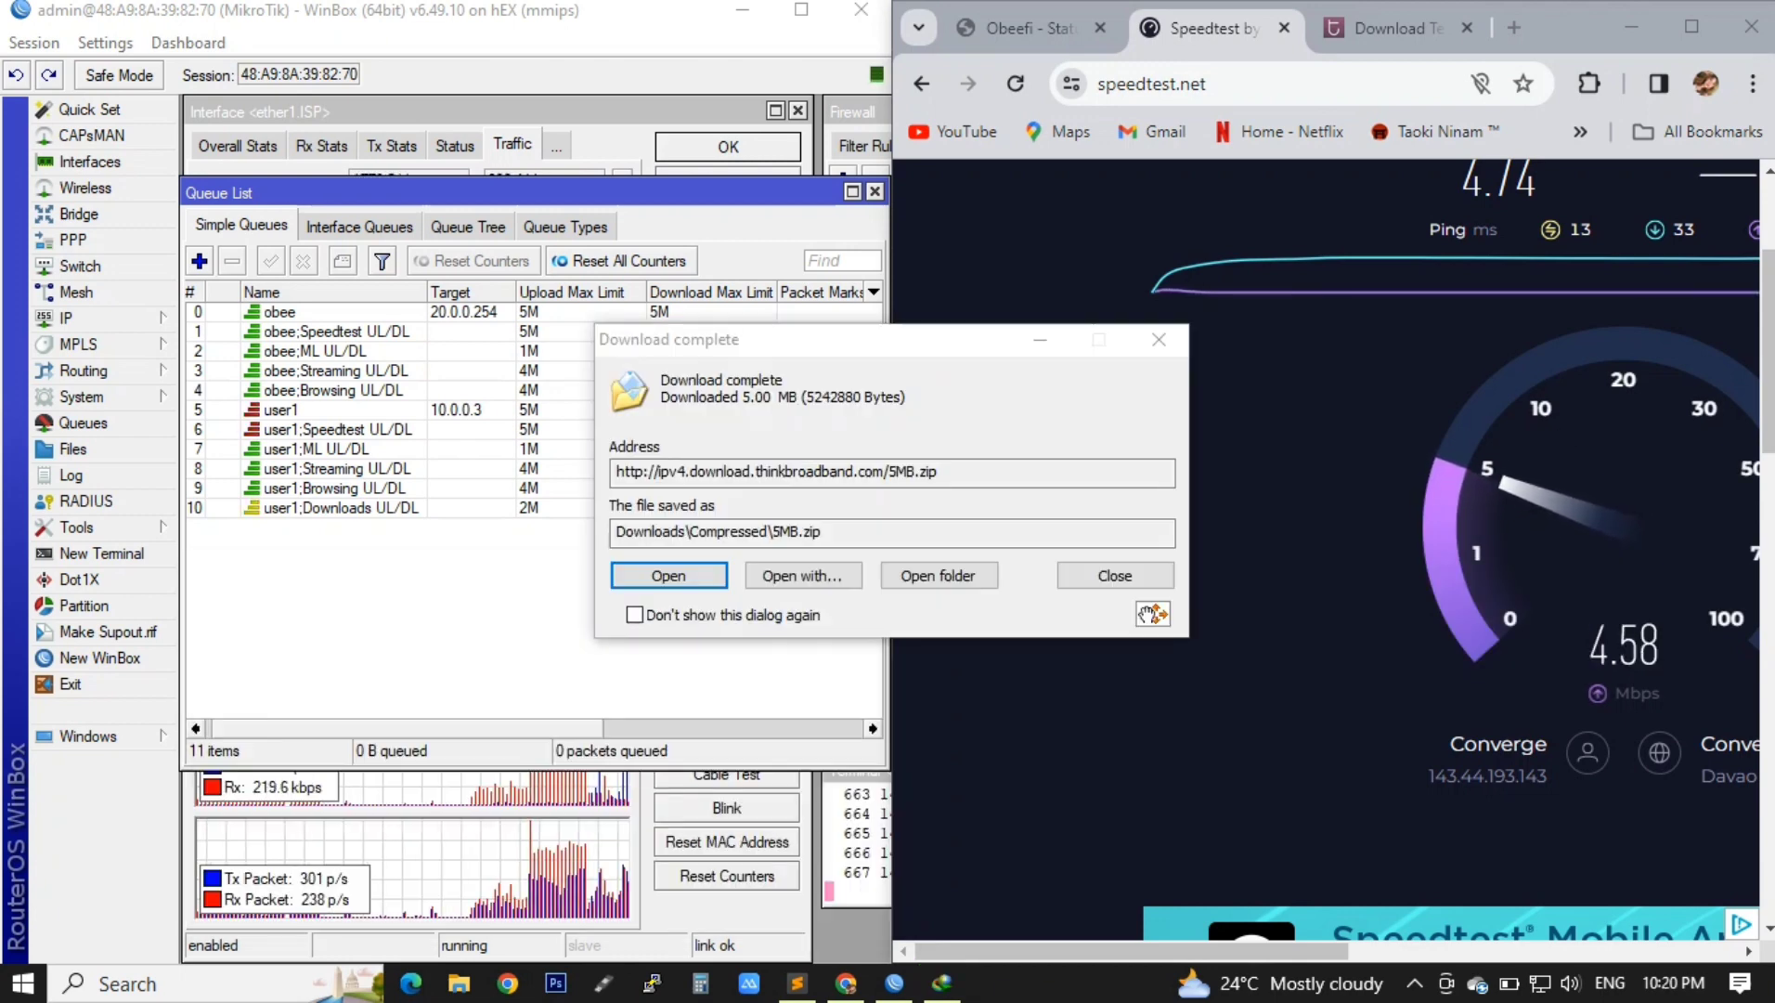
{"action": "left_click", "coordinate": [1114, 575]}
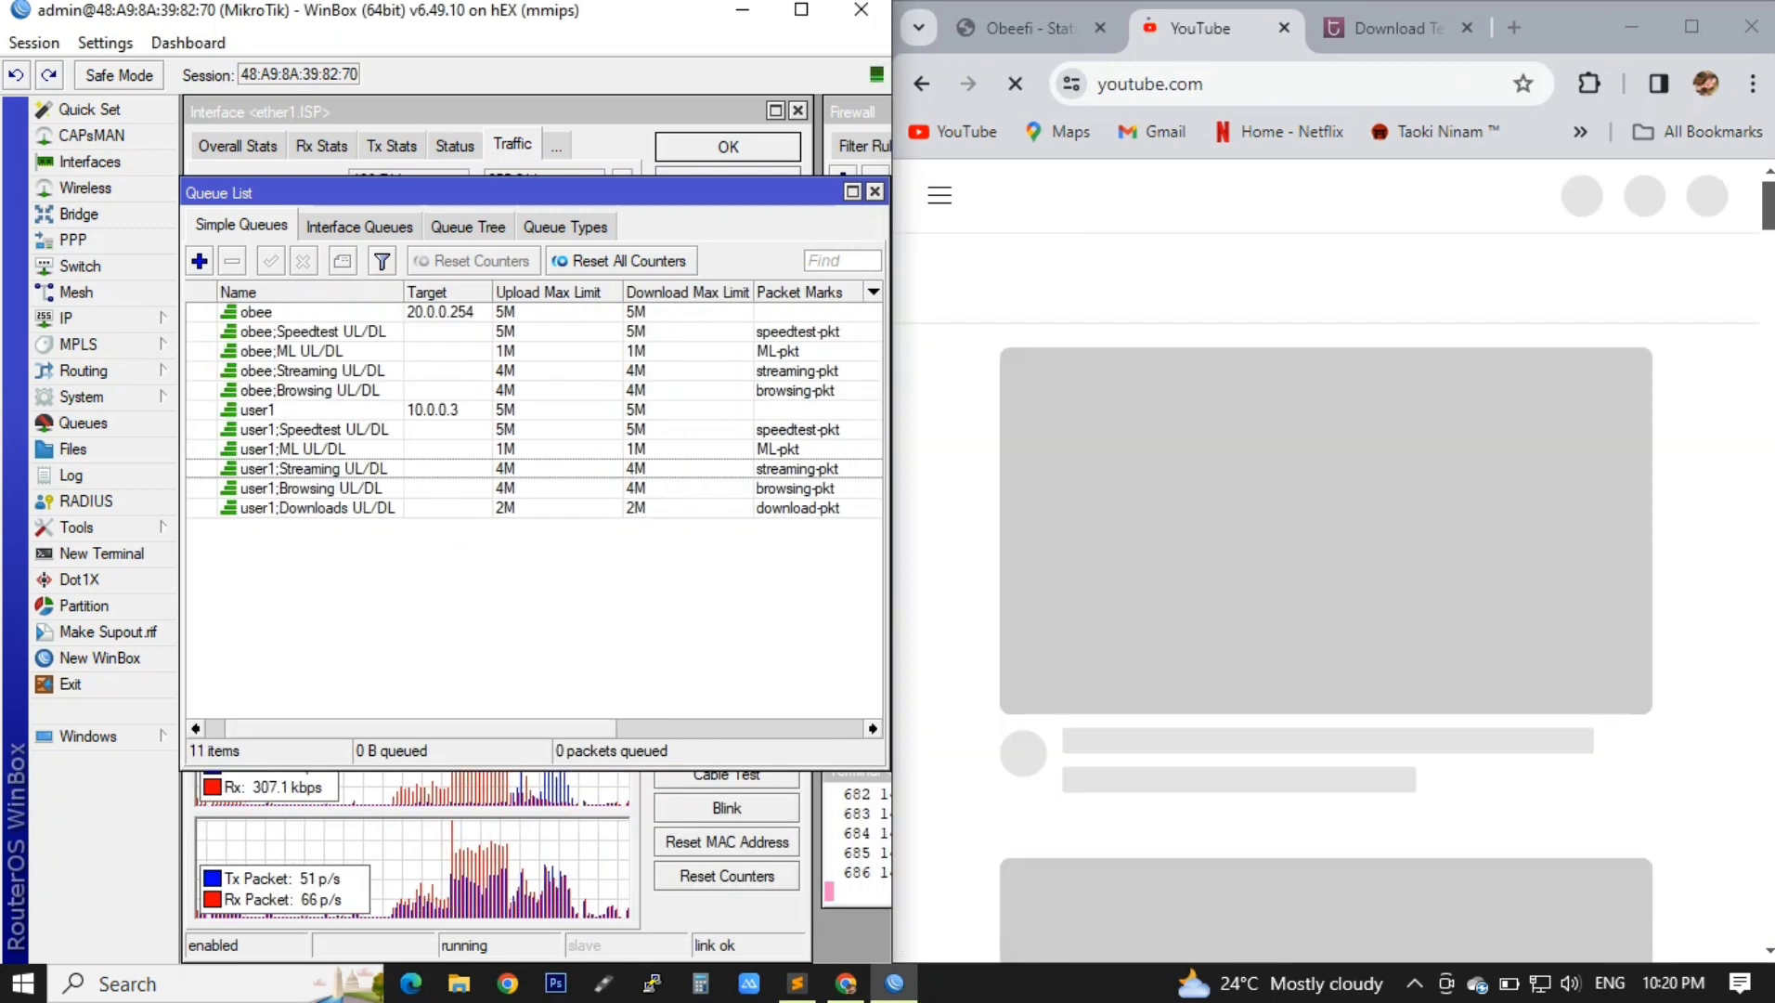